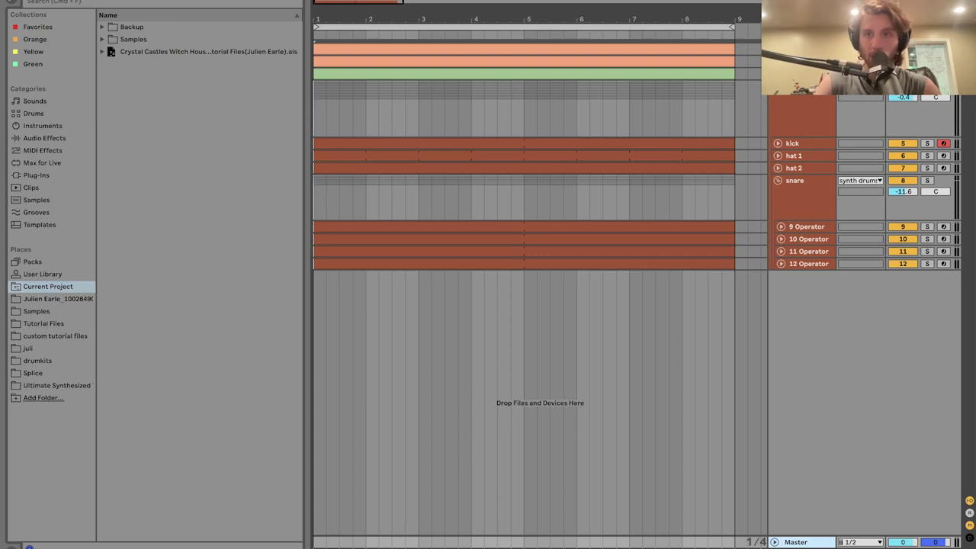
Step: Start playback, unfold the bass track to show its notes, and solo it
click(795, 542)
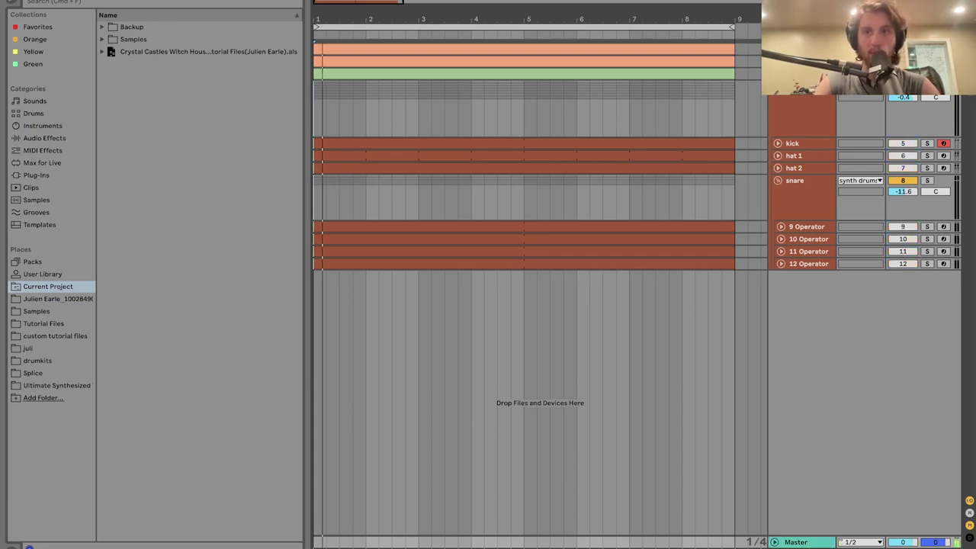
key(alt+u)
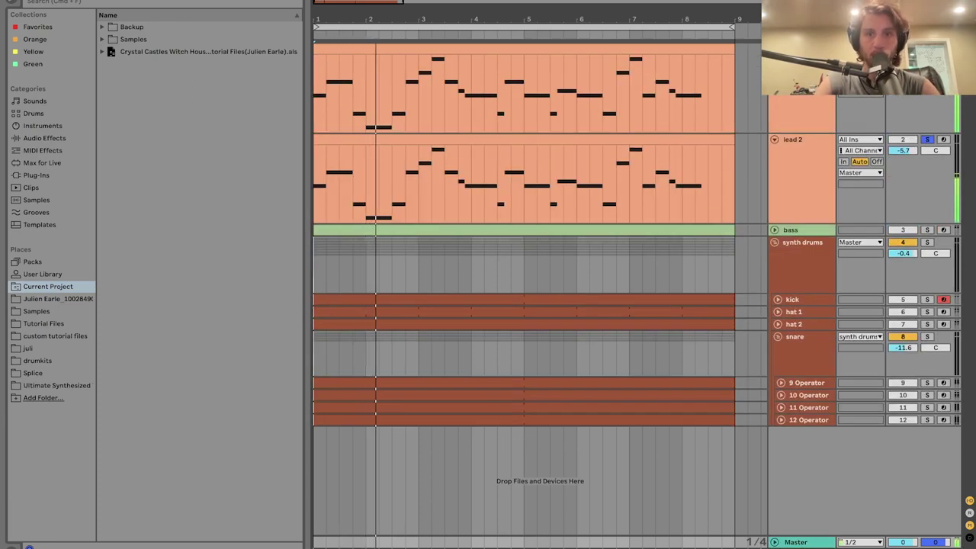
click(775, 229)
click(927, 230)
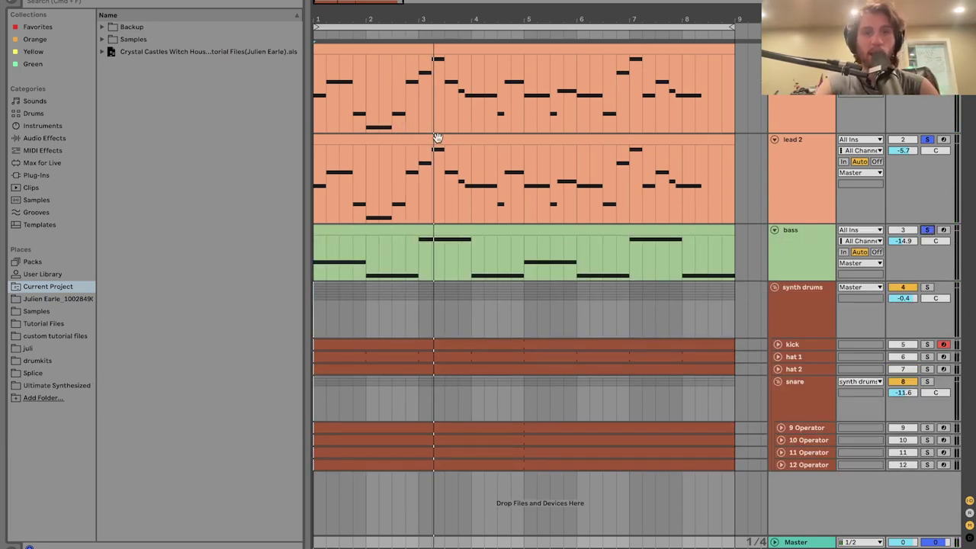
click(814, 257)
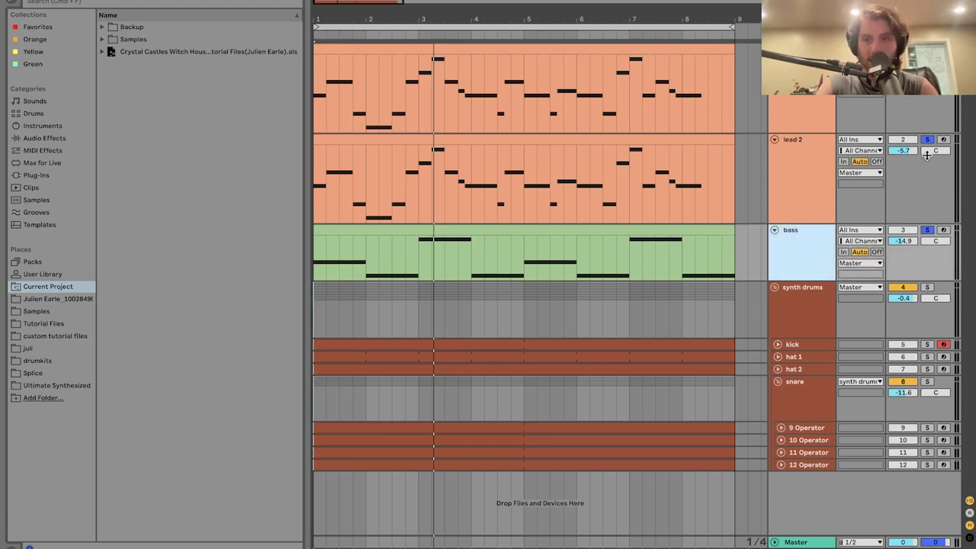
key(space)
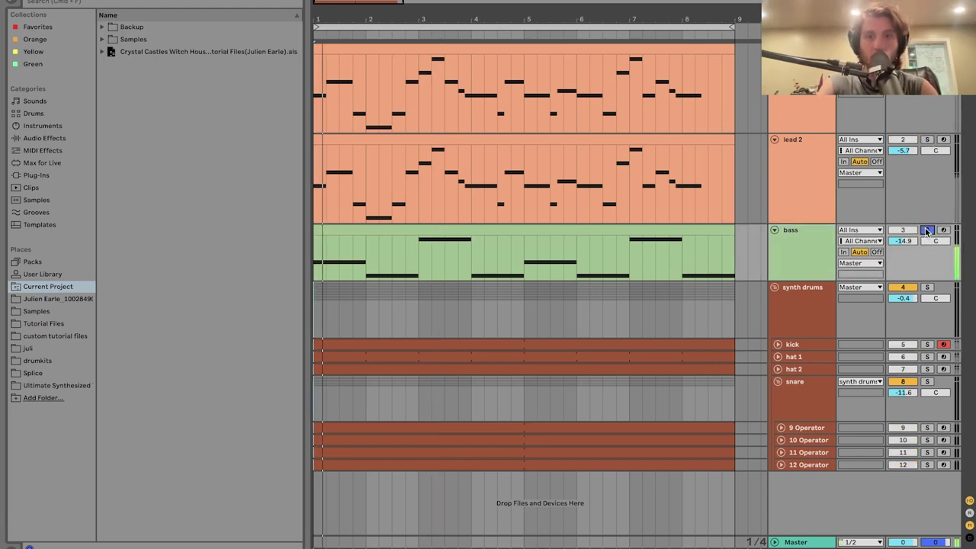
Step: Solo lead 2, replay the arrangement from the start, then unsolo the bass
click(796, 262)
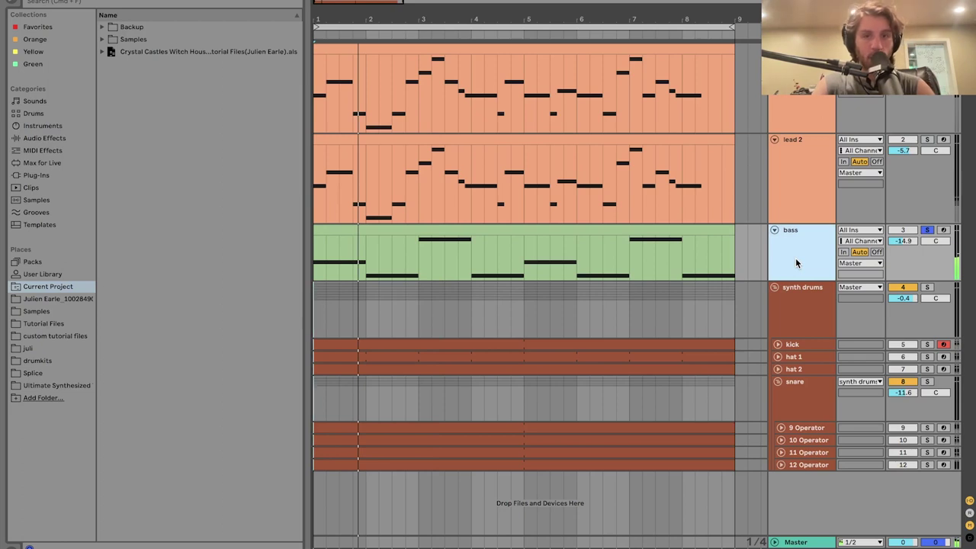
click(926, 139)
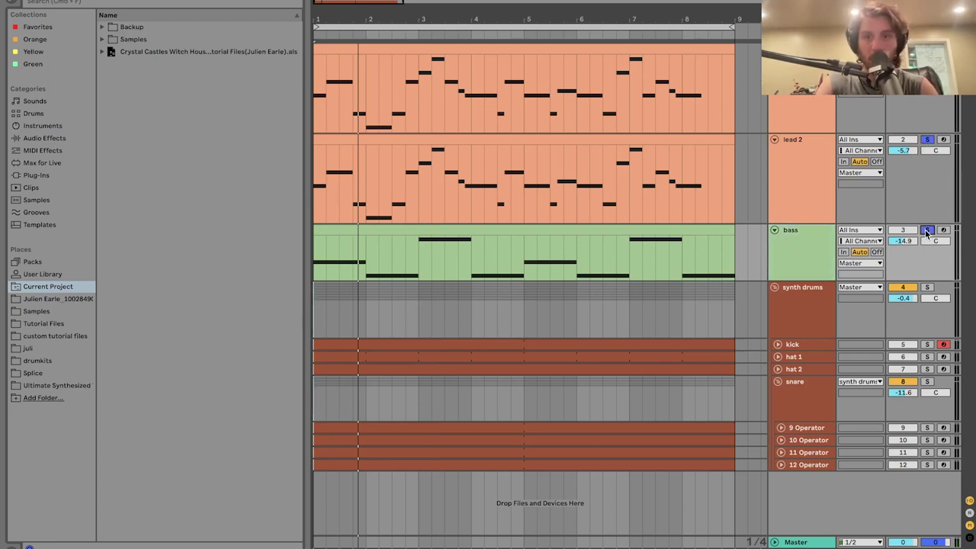
click(810, 252)
click(780, 199)
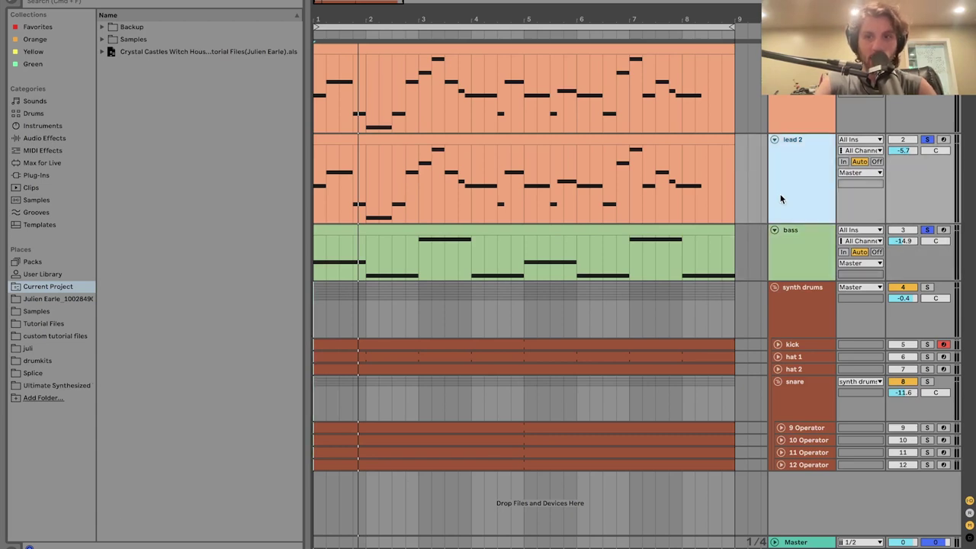
click(819, 99)
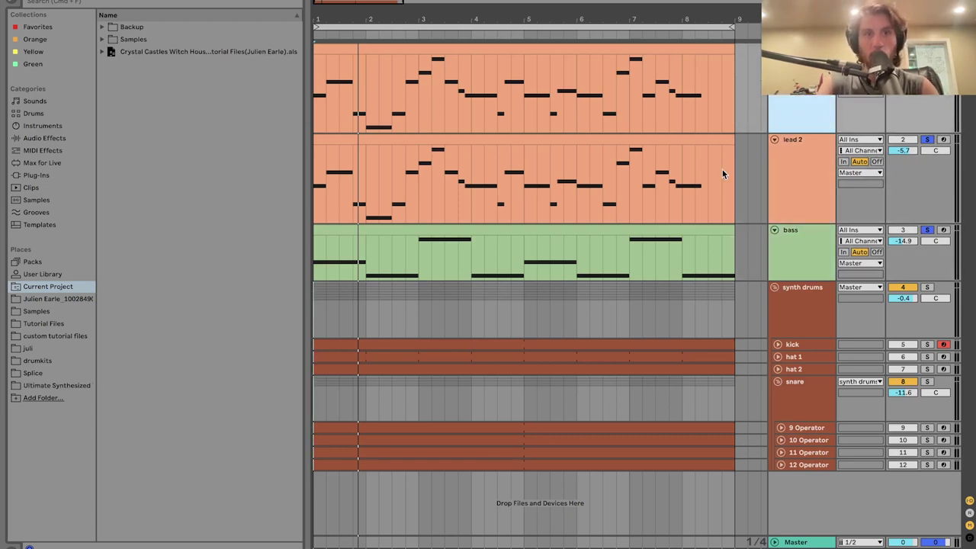
key(space)
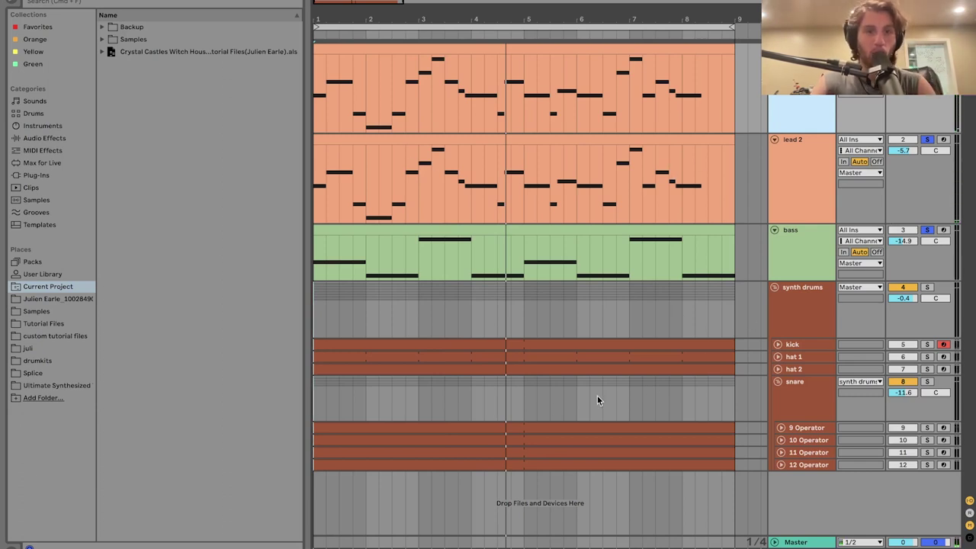
click(927, 230)
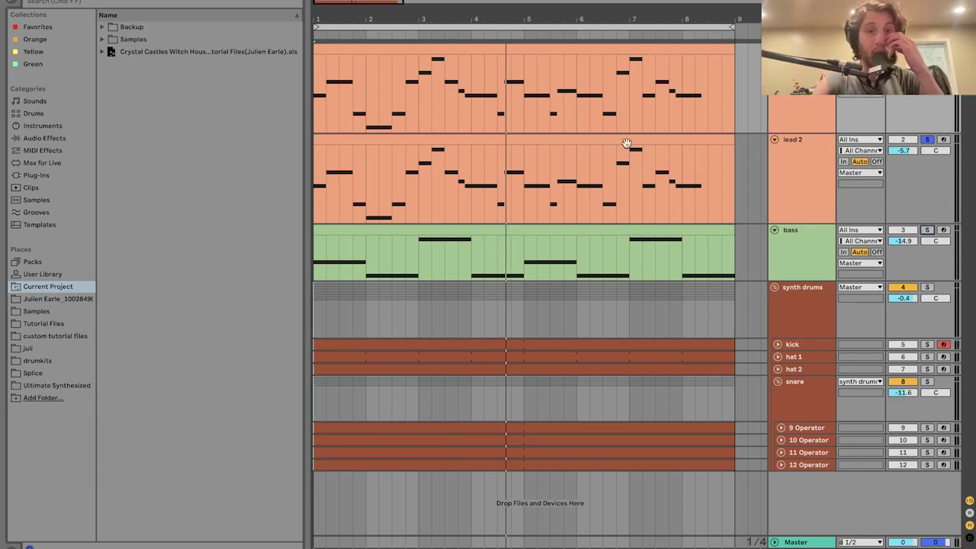
Step: Open the top lead clip's melody in the note editor and play it from bar 1
double_click(490, 51)
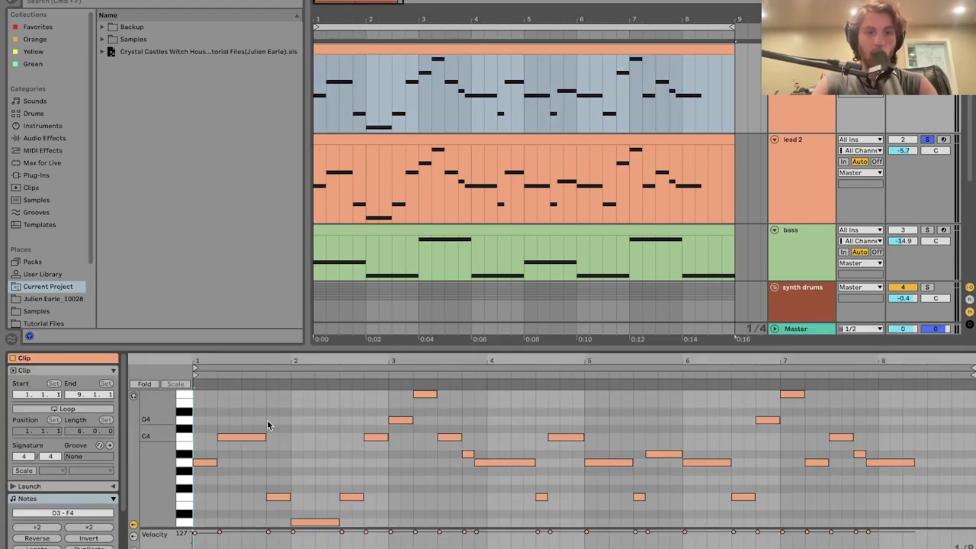
scroll(239, 469, down, 3)
scroll(238, 470, up, 2)
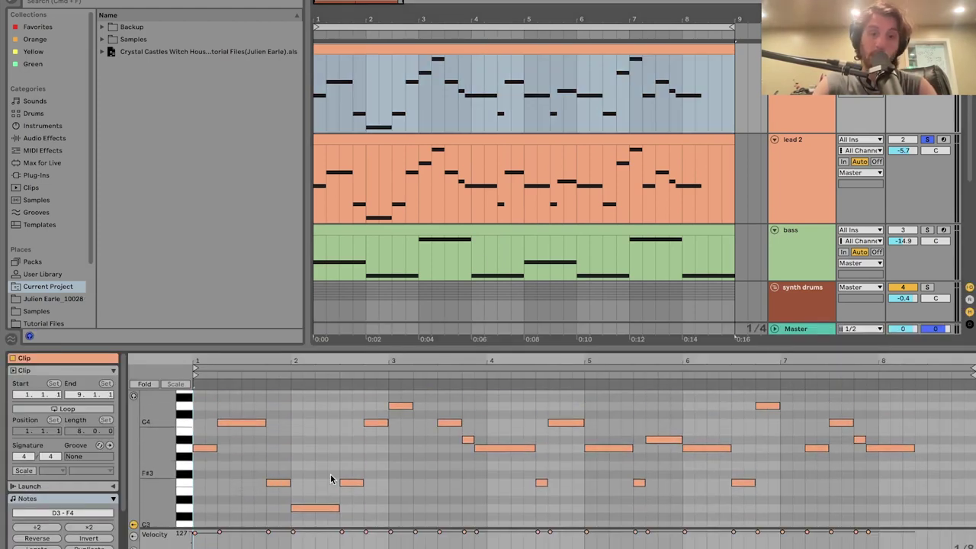
key(space)
scroll(331, 479, up, 1)
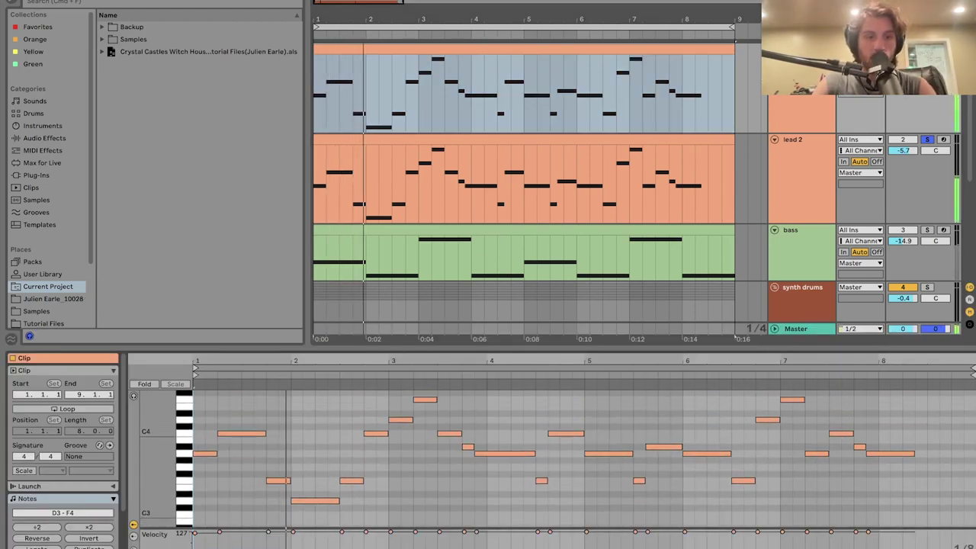
scroll(187, 470, down, 1)
key(space)
key(space)
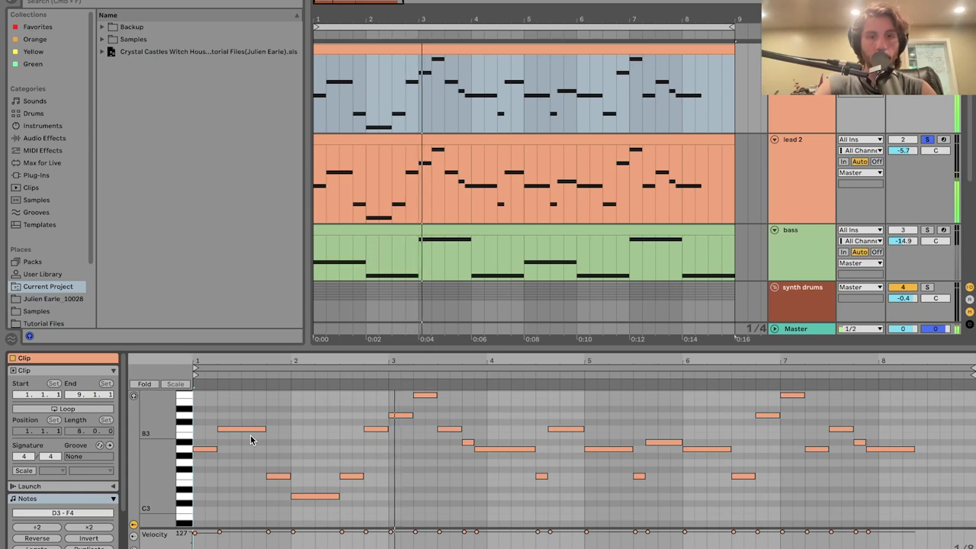
Step: Fold the piano roll to the melody's pitches, unfold it again, and replay from the start
scroll(250, 441, up, 3)
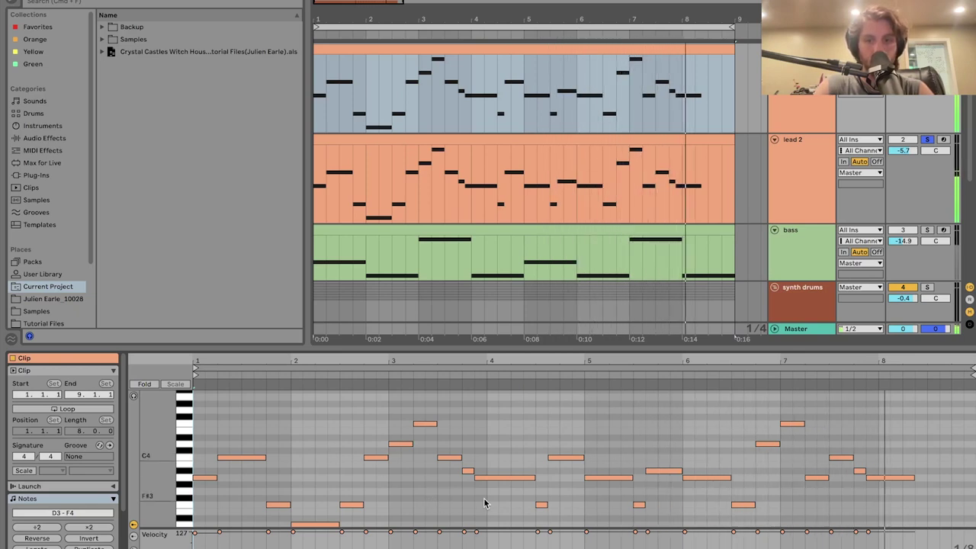
scroll(290, 420, down, 2)
click(142, 384)
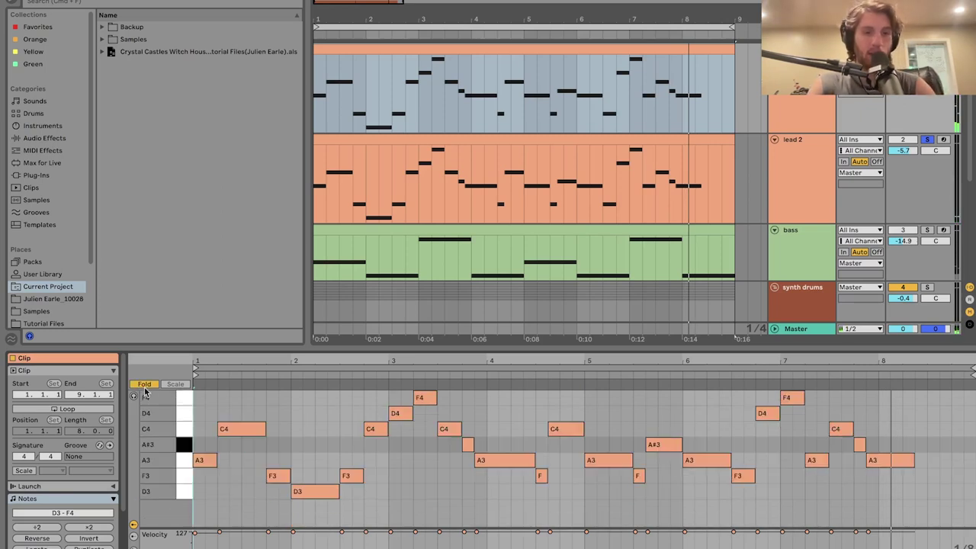
click(145, 384)
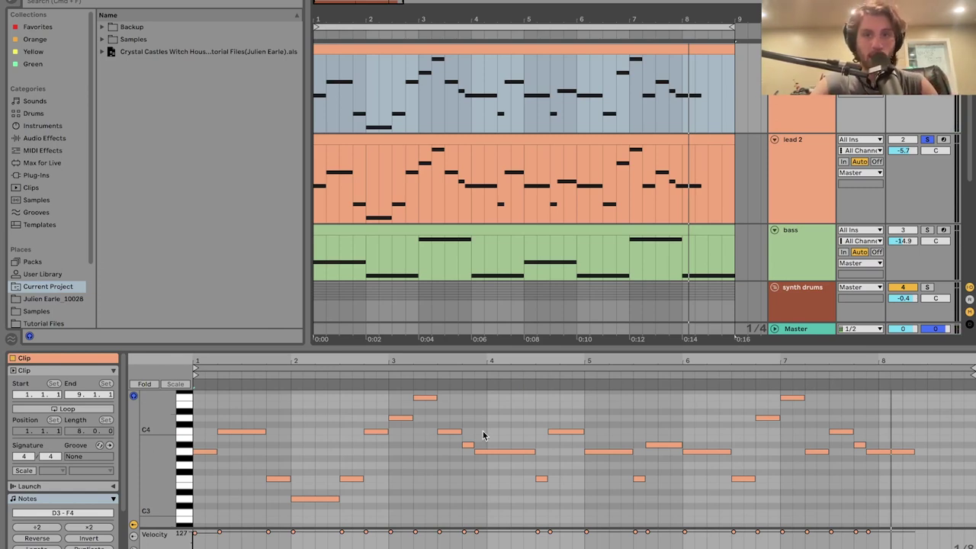
key(space)
Step: Show the top lead's devices while toggling lead 2's solo off and on to compare
click(812, 105)
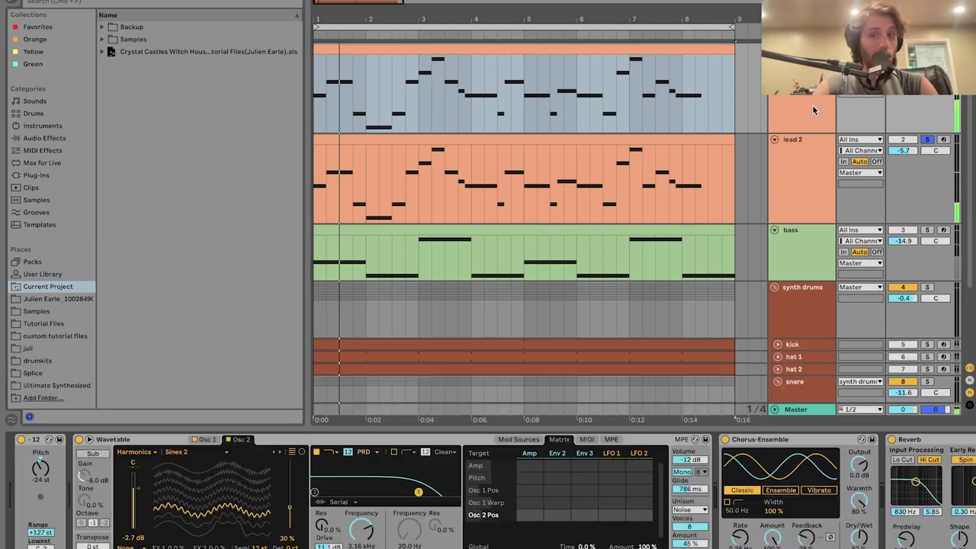
click(927, 141)
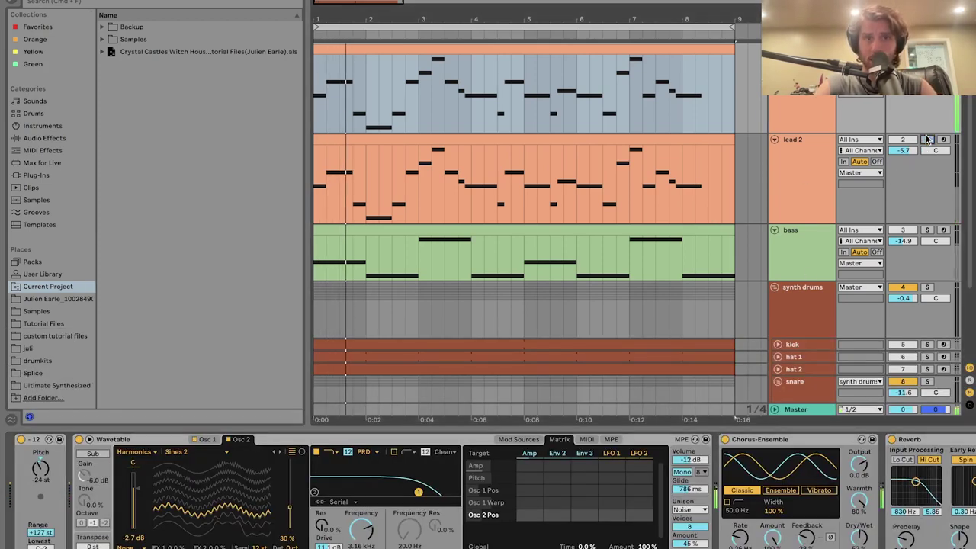
click(927, 140)
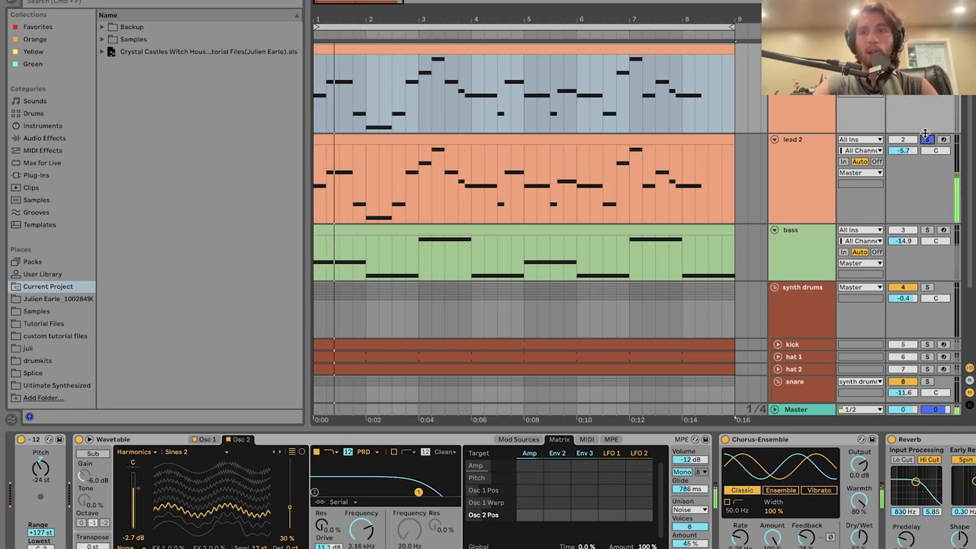
click(927, 140)
click(813, 97)
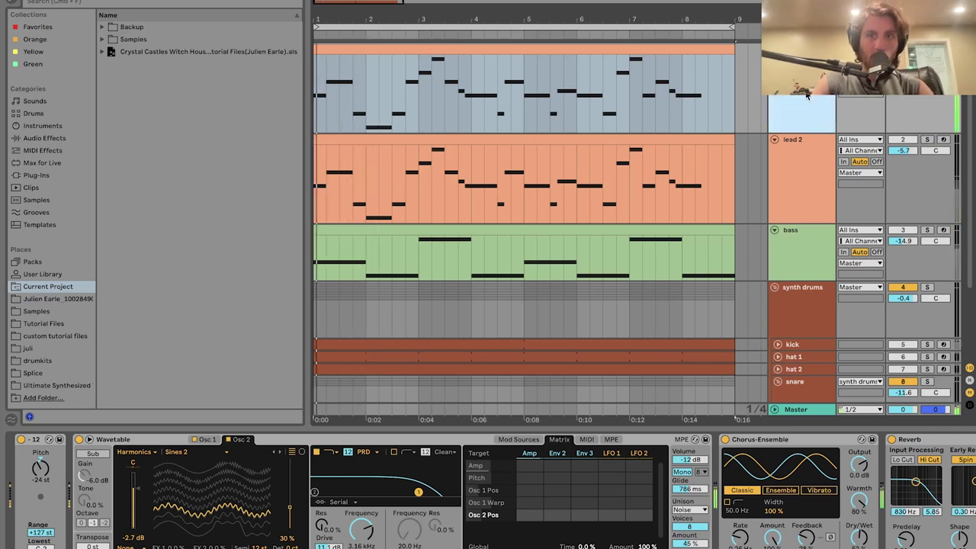
click(928, 141)
click(928, 140)
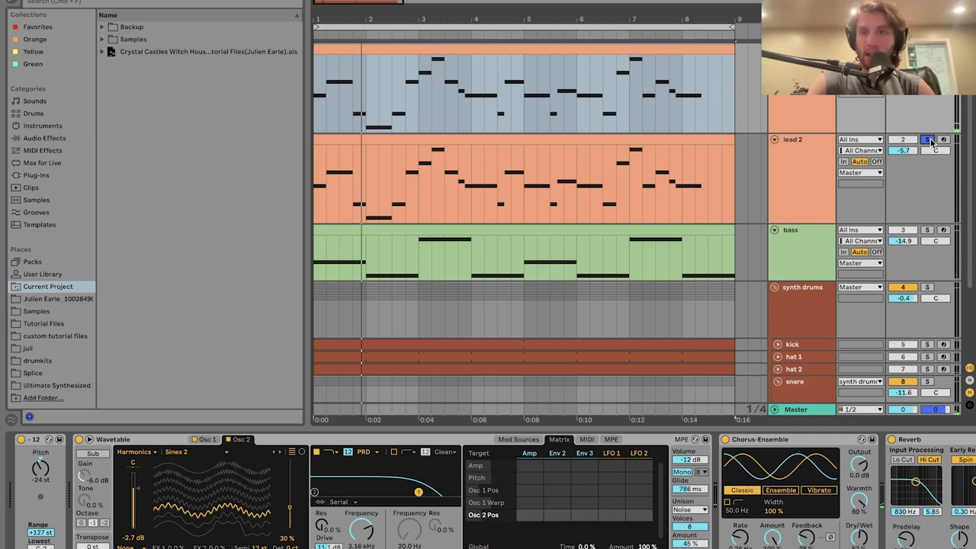
click(928, 140)
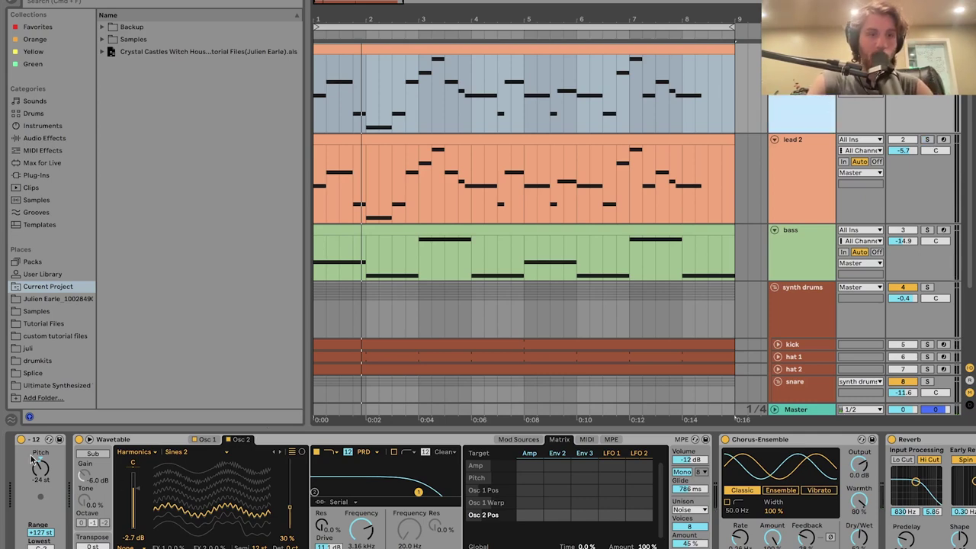
Step: Compare Wavetable's oscillators, set Chorus to Classic, try Unison None then Noise, and reveal Auto Filter
click(207, 439)
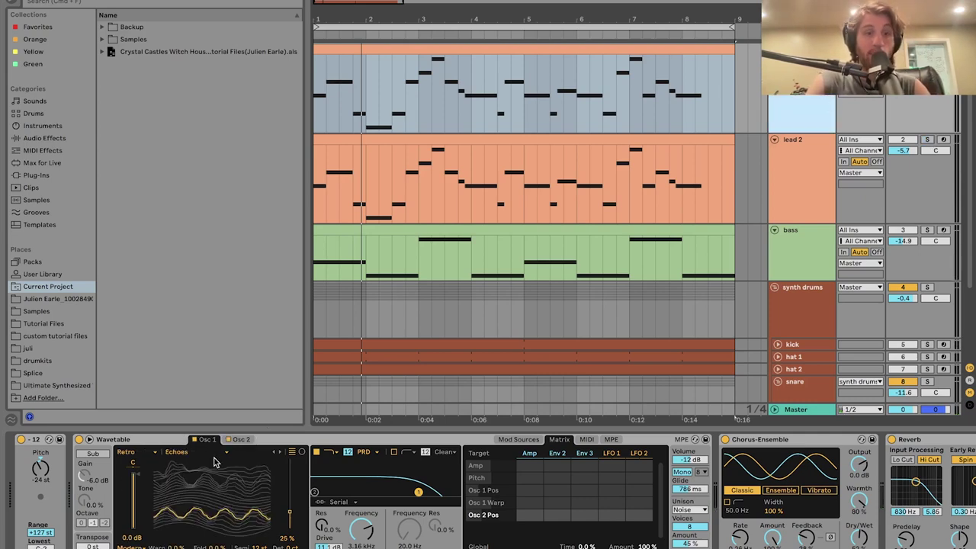
click(241, 439)
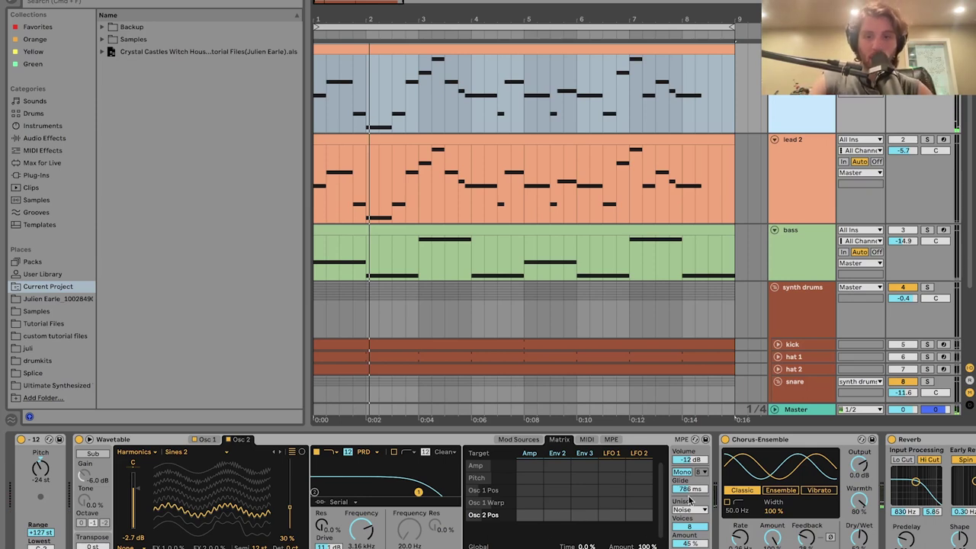
click(733, 491)
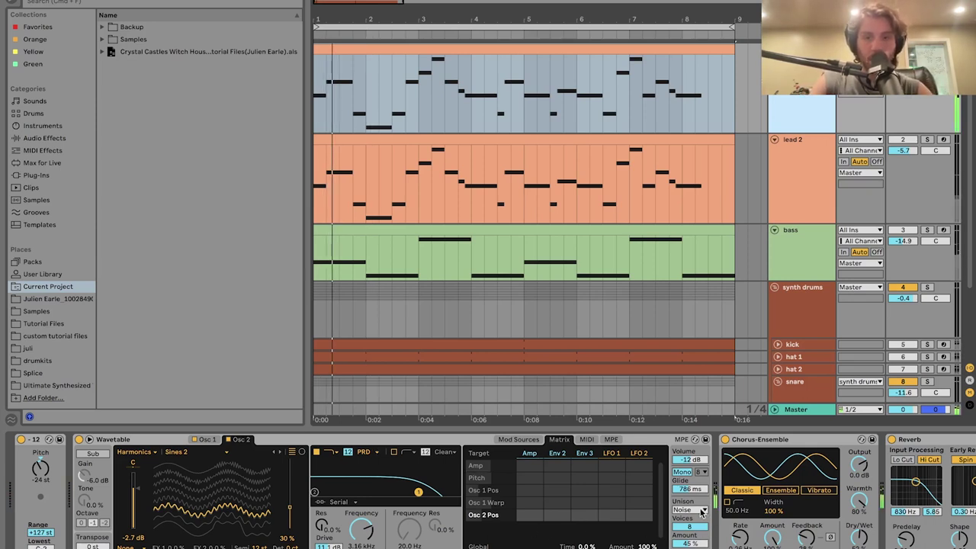
click(701, 512)
click(696, 447)
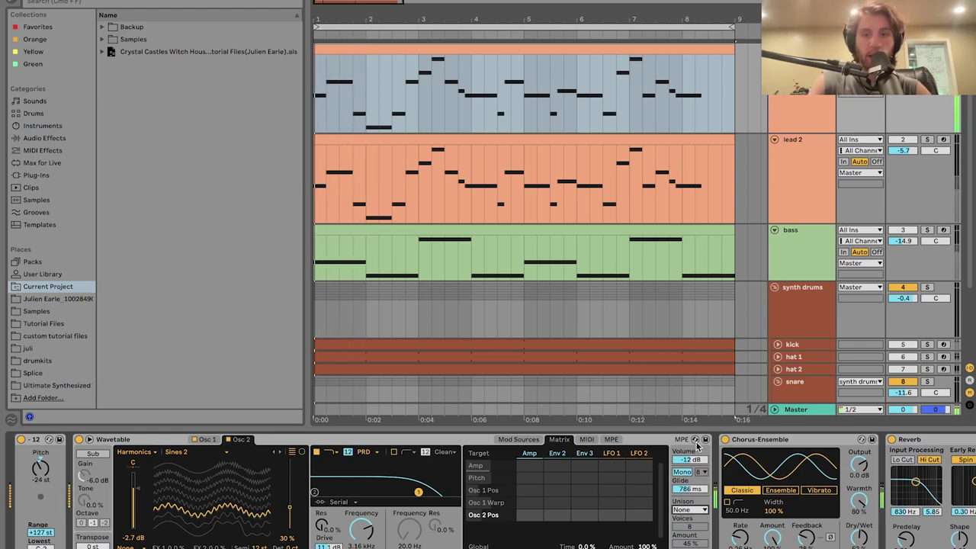
key(Down)
key(Down)
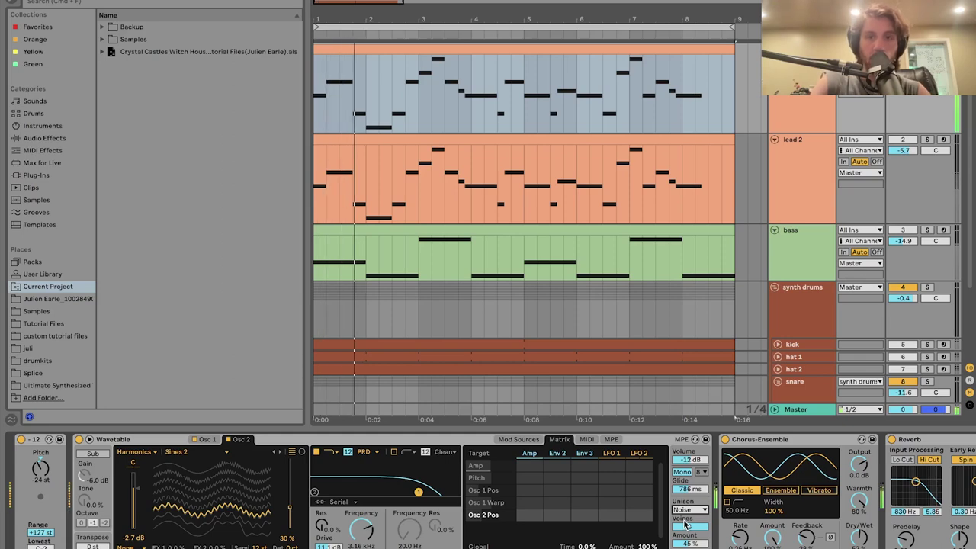
scroll(684, 525, right, 10)
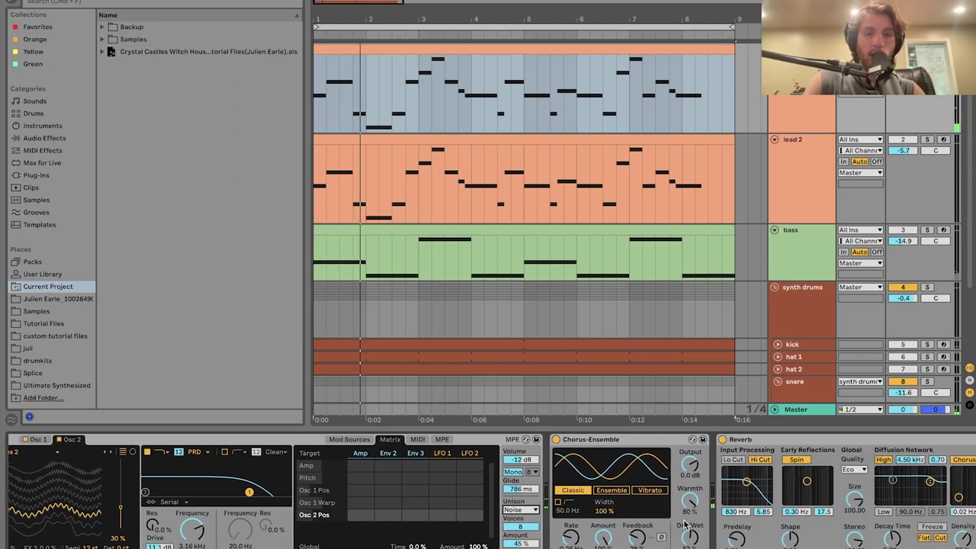
scroll(366, 505, right, 5)
scroll(545, 510, right, 1)
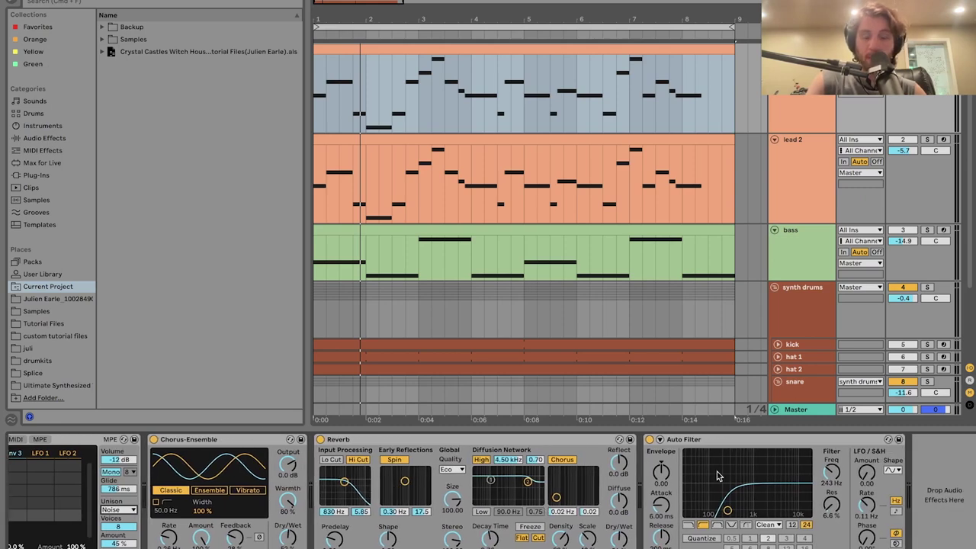
Step: In lead 2's Operator, raise D's sustain to 0.0 dB and C's sustain, then return D to -inf dB
click(802, 173)
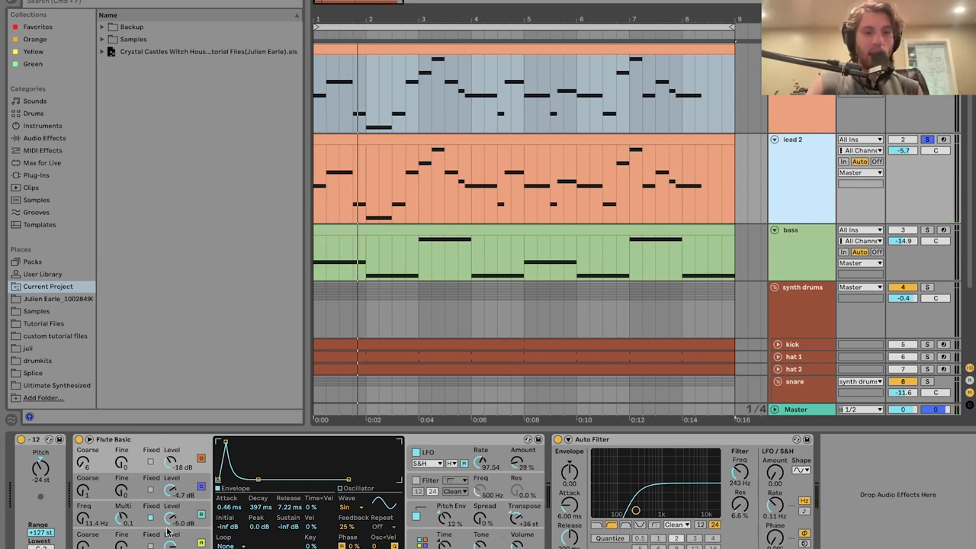
click(193, 539)
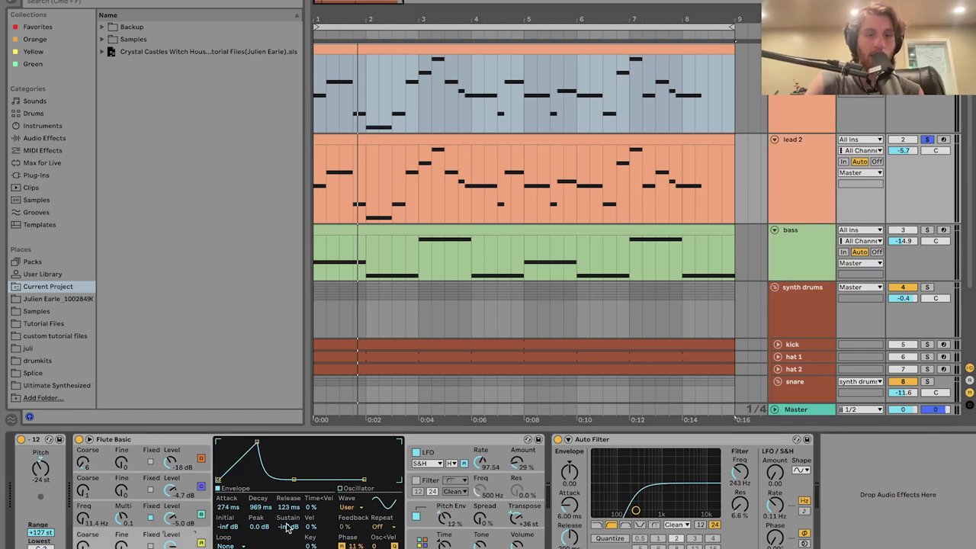
drag(287, 530, 287, 488)
click(187, 511)
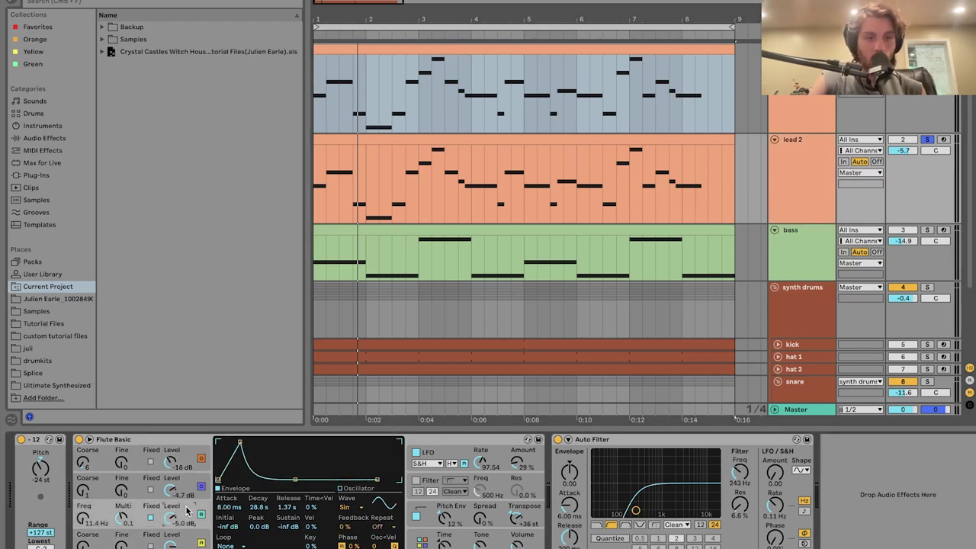
drag(305, 526, 305, 495)
click(191, 491)
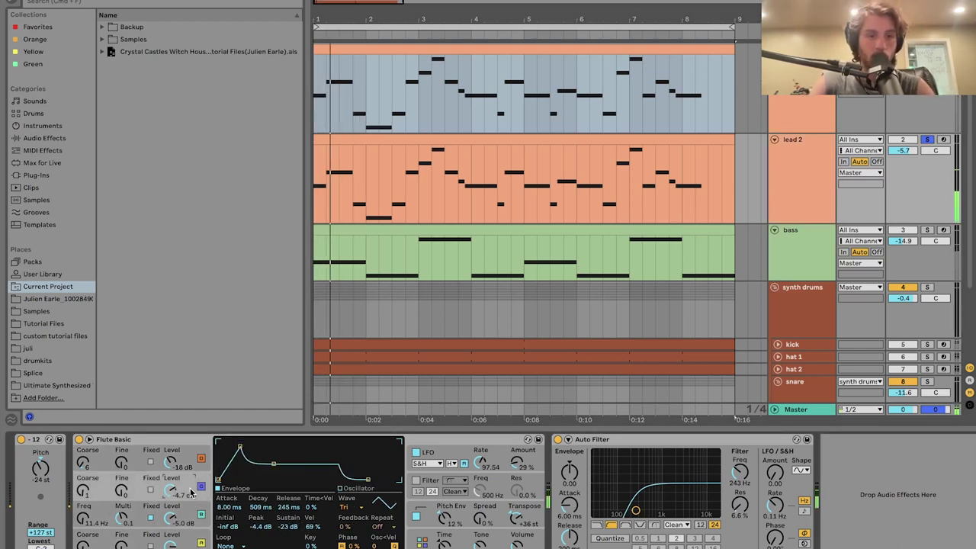
click(191, 521)
click(190, 543)
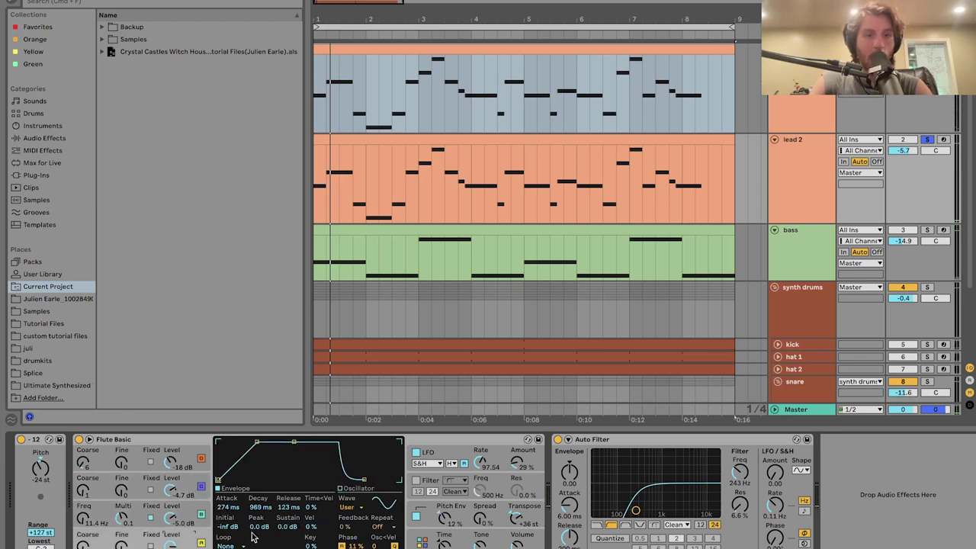
drag(276, 525, 278, 530)
click(190, 508)
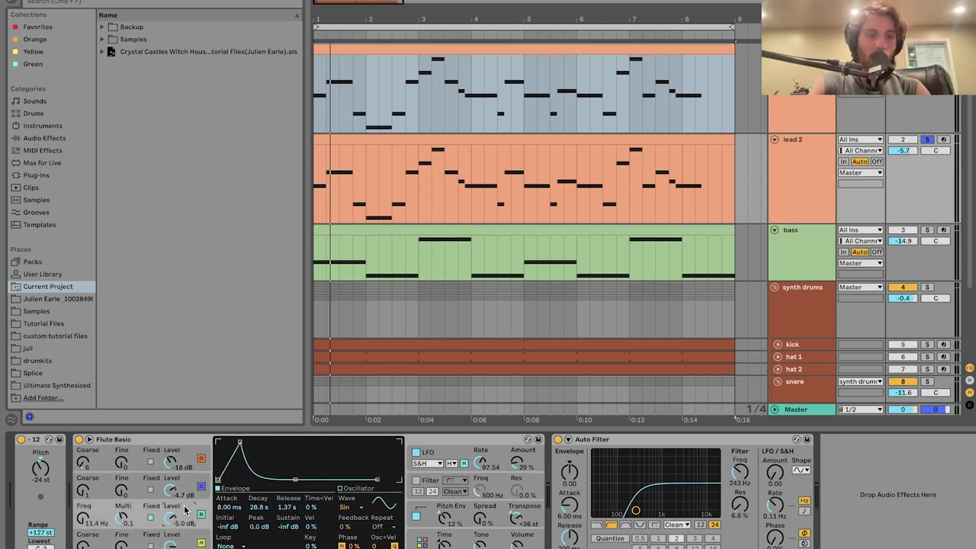
click(188, 491)
click(178, 457)
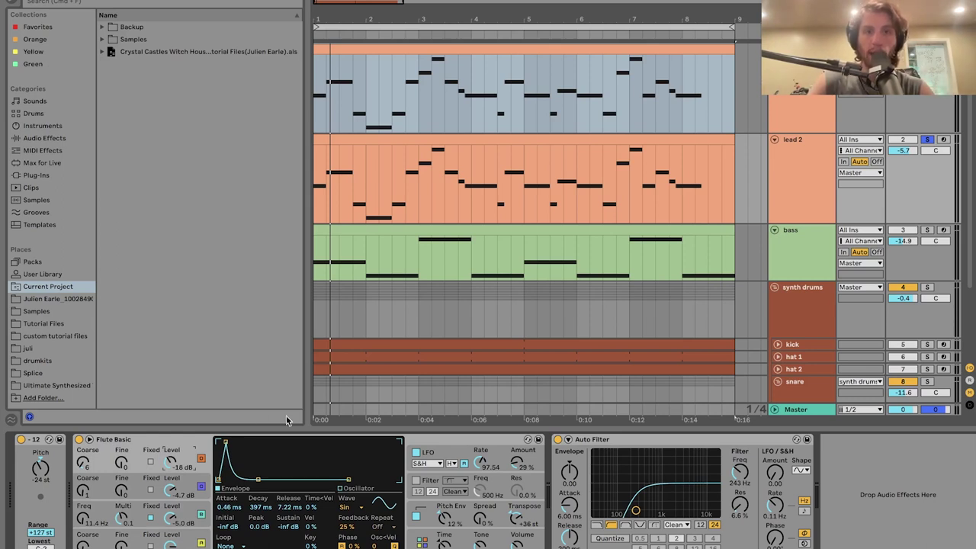
Step: Play the song, toggle lead 2's solo off and on, then solo the bass instead
key(space)
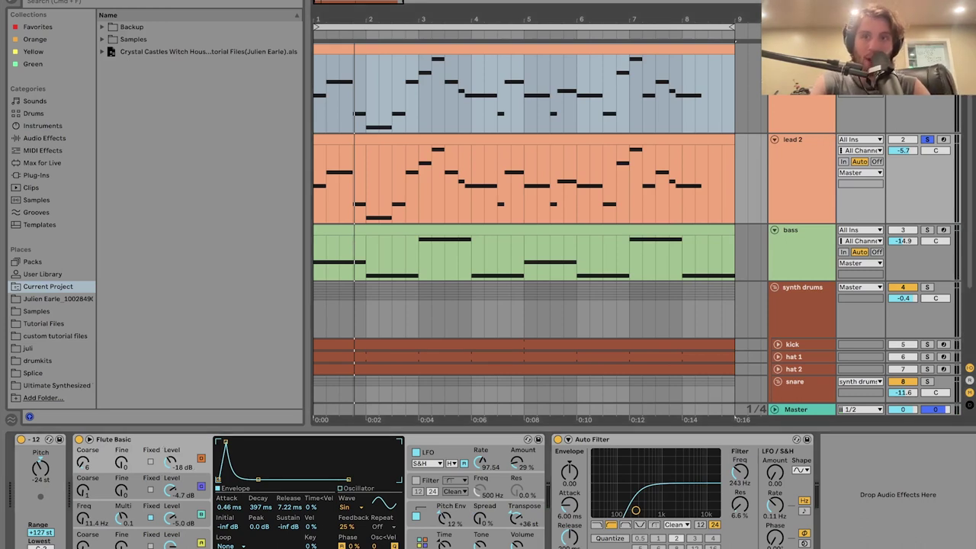
click(802, 116)
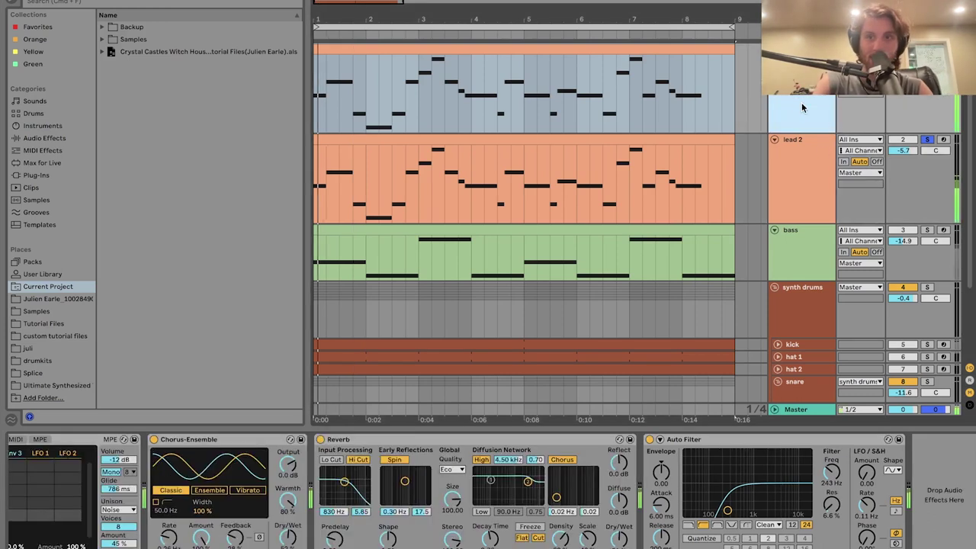
click(927, 140)
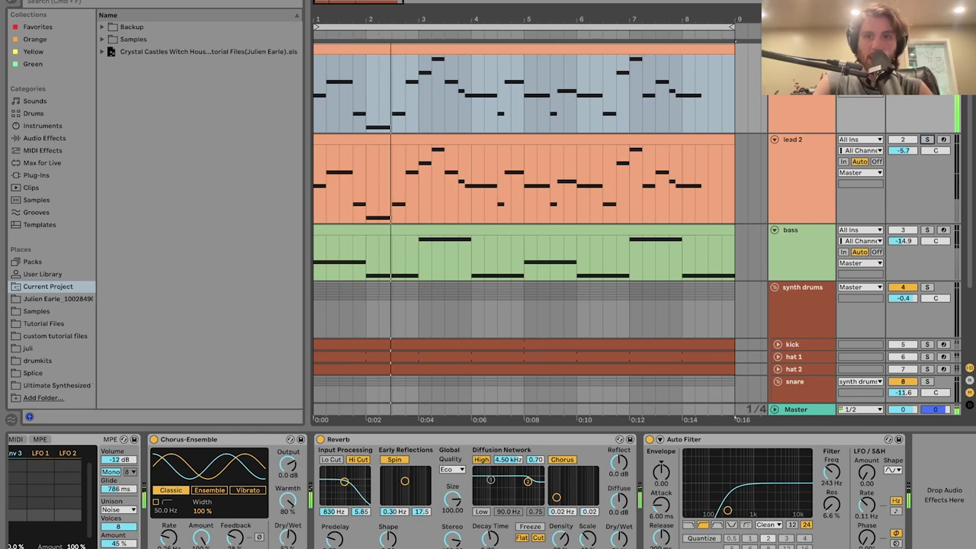
click(798, 105)
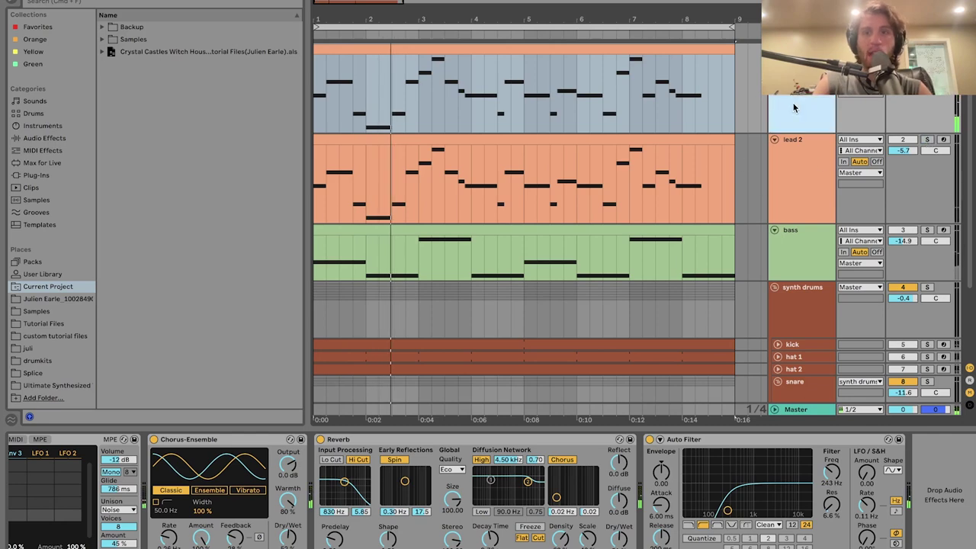
click(927, 139)
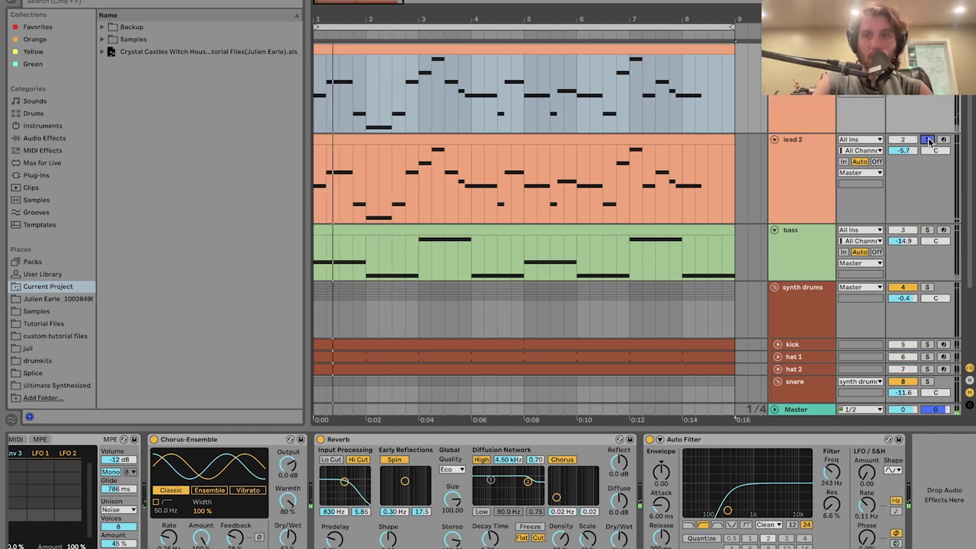
click(833, 143)
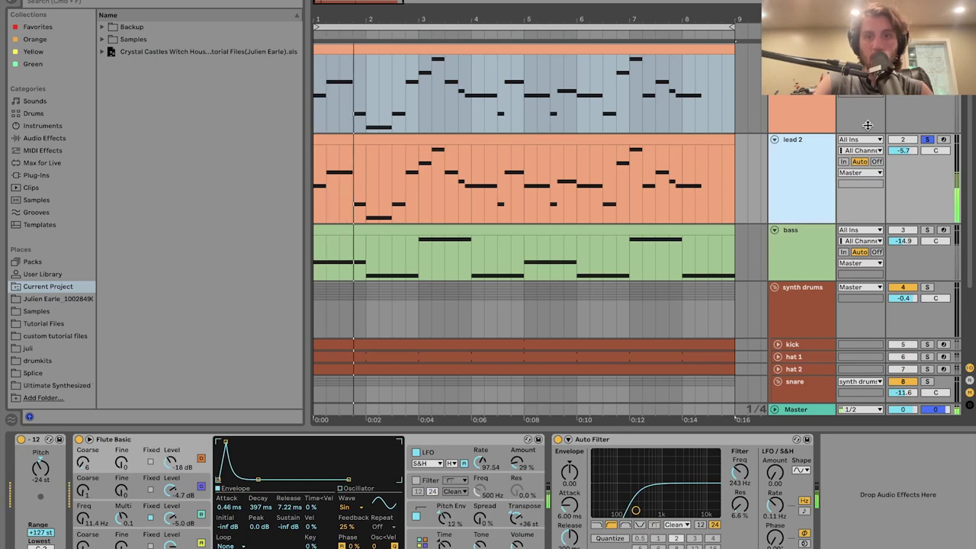
click(800, 84)
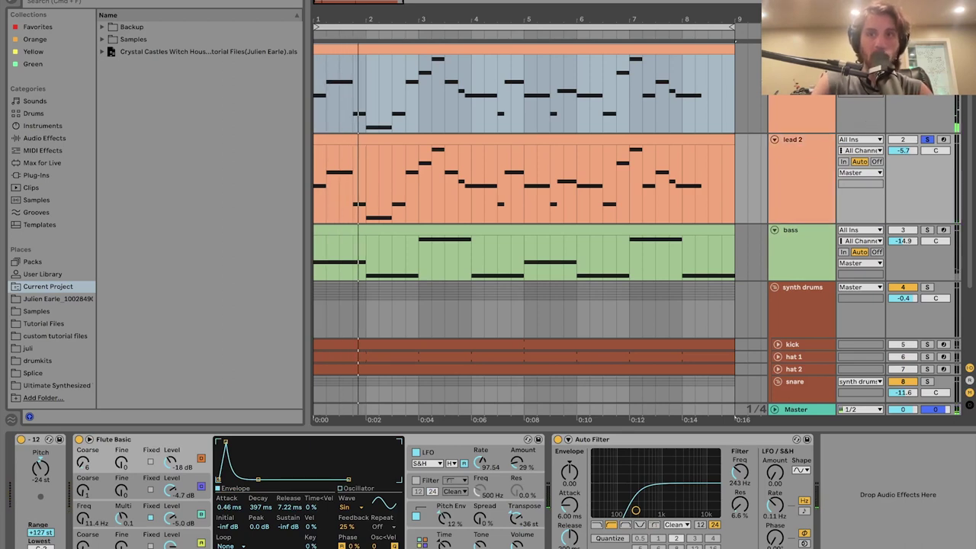
click(812, 96)
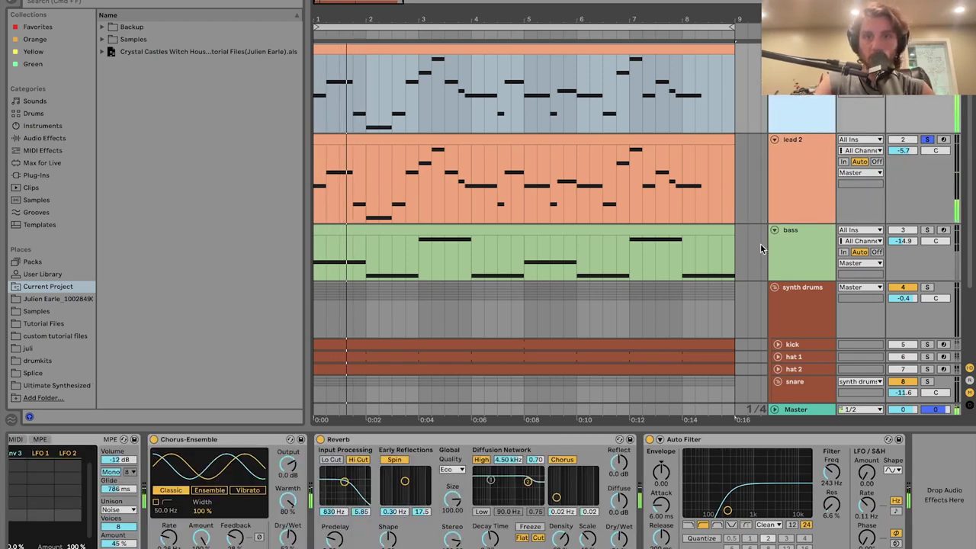
click(798, 191)
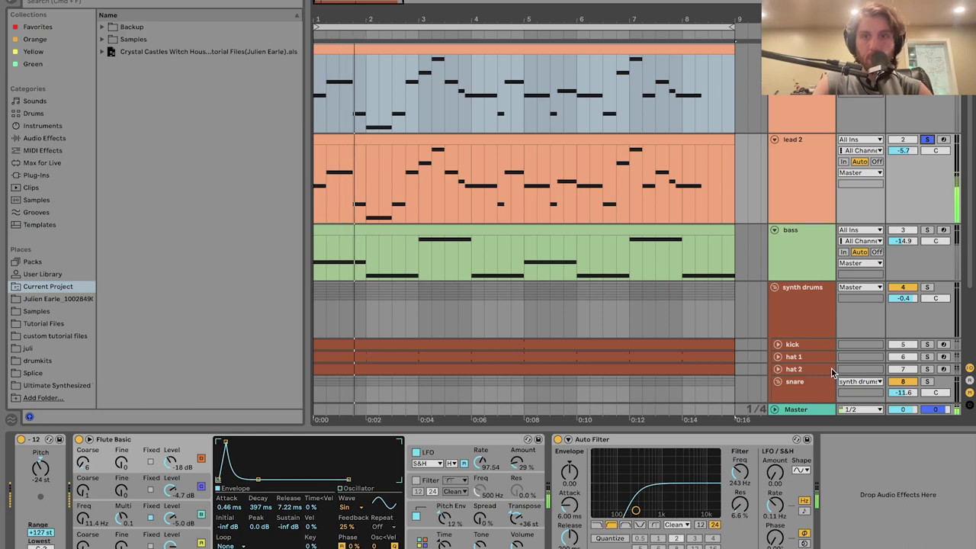
click(927, 231)
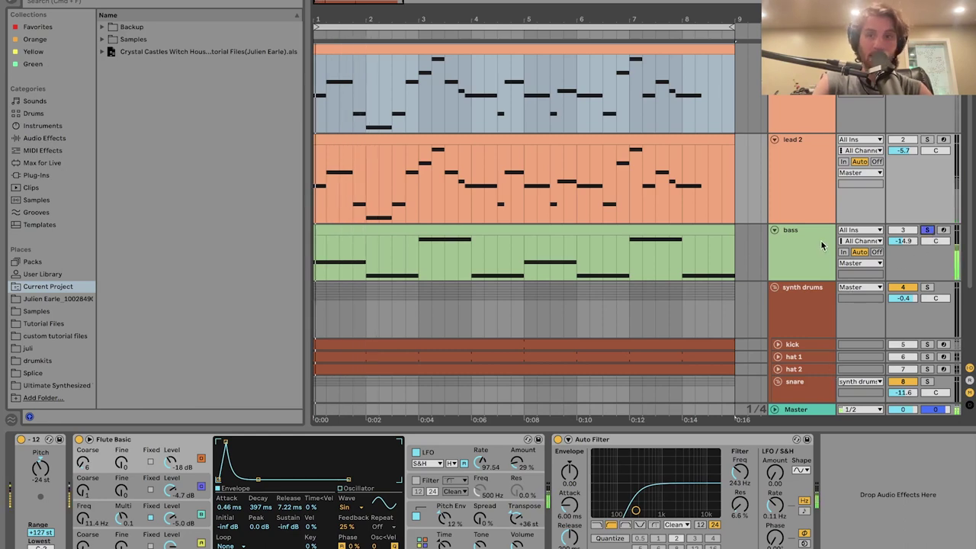
Step: Open the bass clip's notes in the MIDI editor
click(800, 255)
double_click(610, 233)
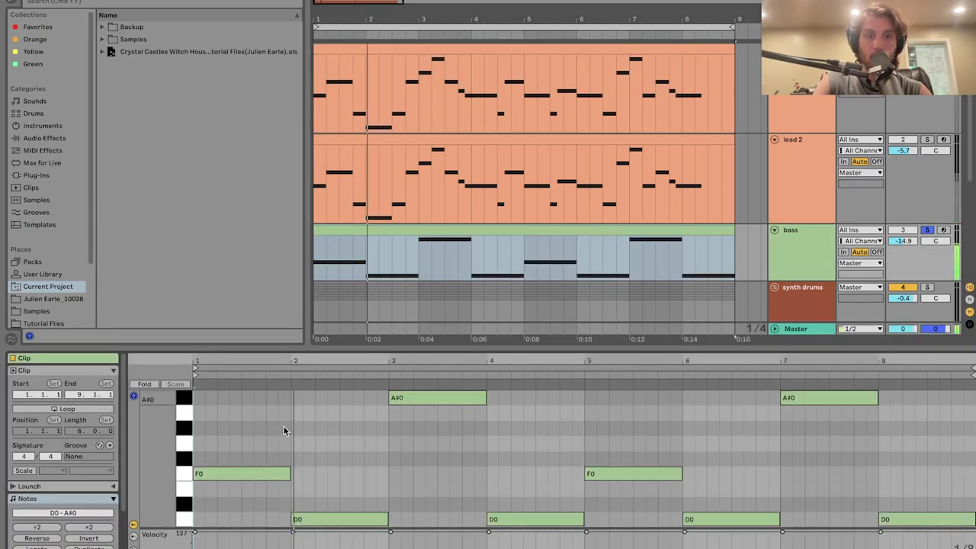
scroll(222, 465, down, 1)
scroll(164, 474, down, 1)
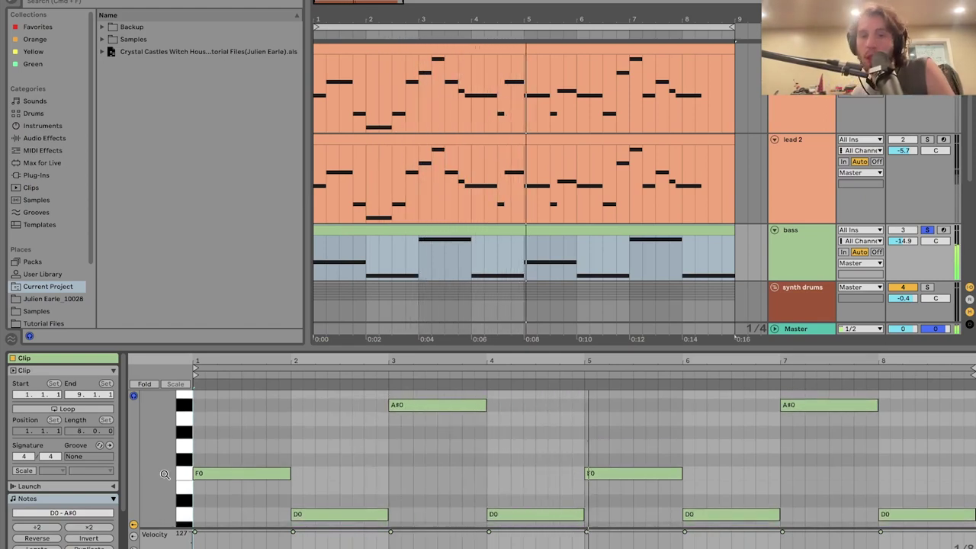
Step: Select each bass note in turn: F0 bar 1, D0 bar 2, A#0 bar 3, D0 bar 4
click(434, 405)
click(323, 438)
click(236, 473)
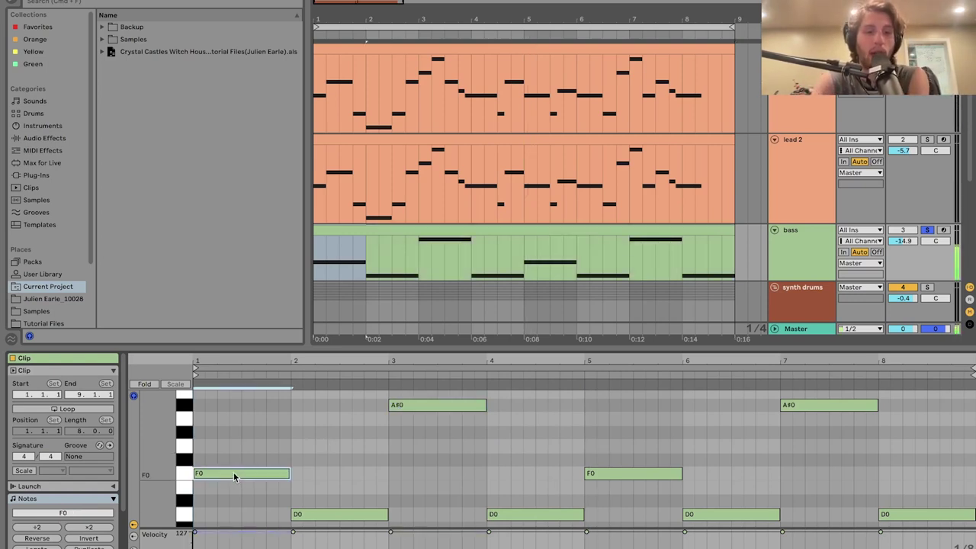
click(336, 518)
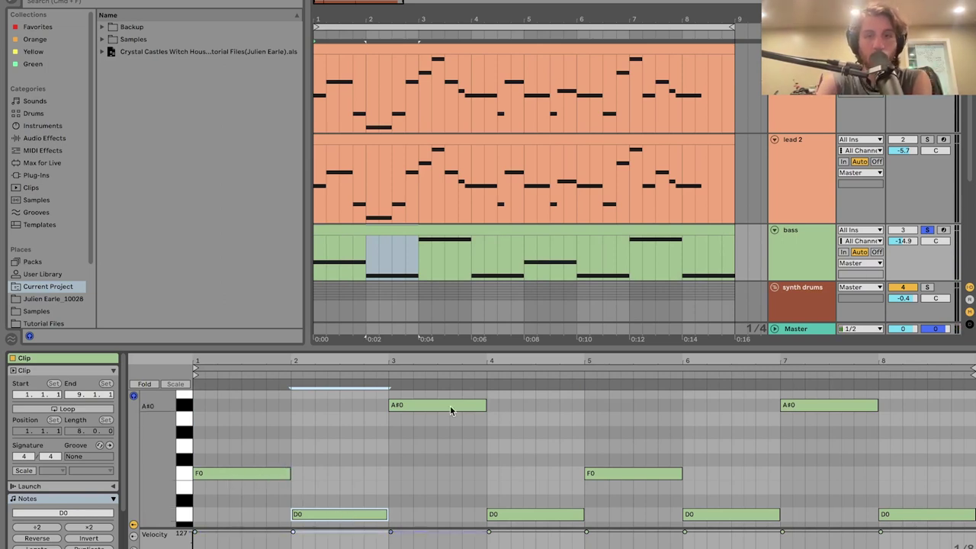
click(232, 471)
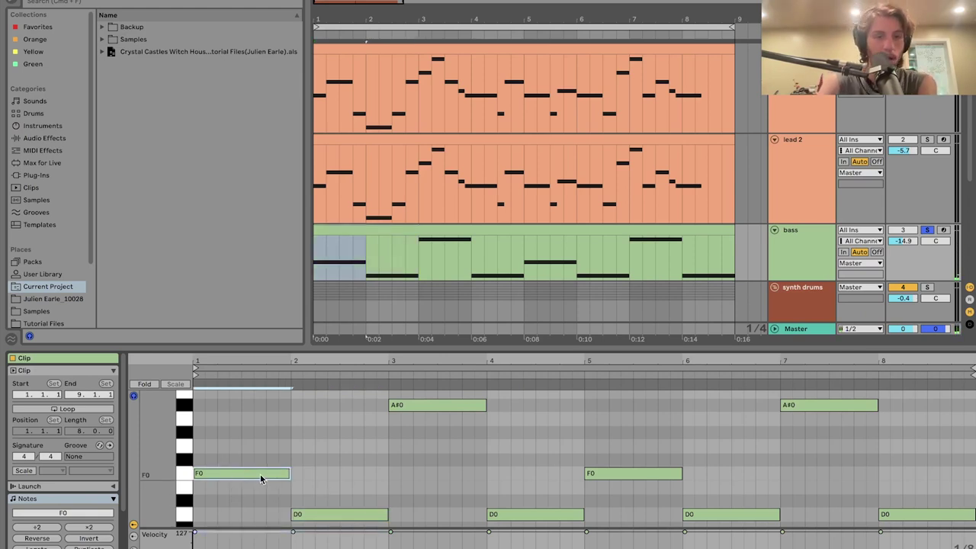
click(322, 516)
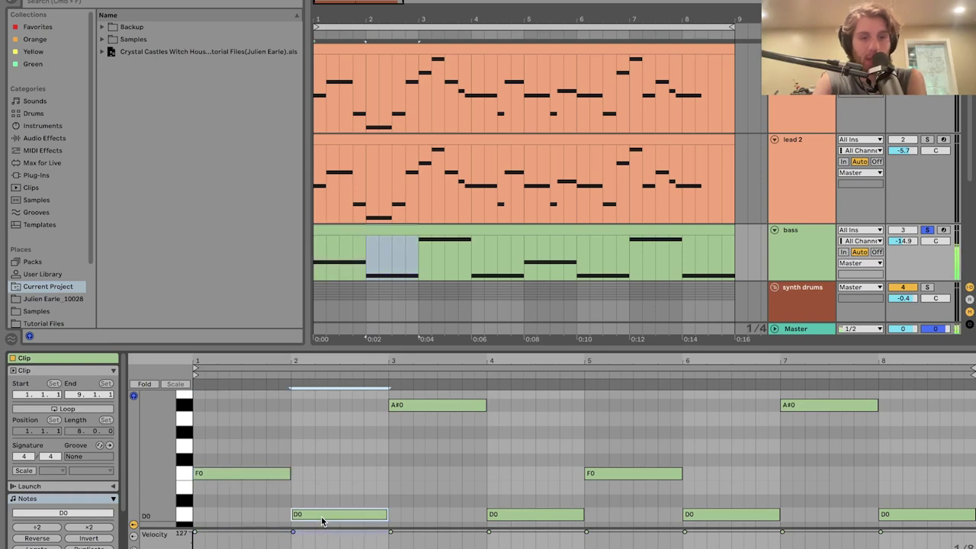
click(427, 404)
click(528, 516)
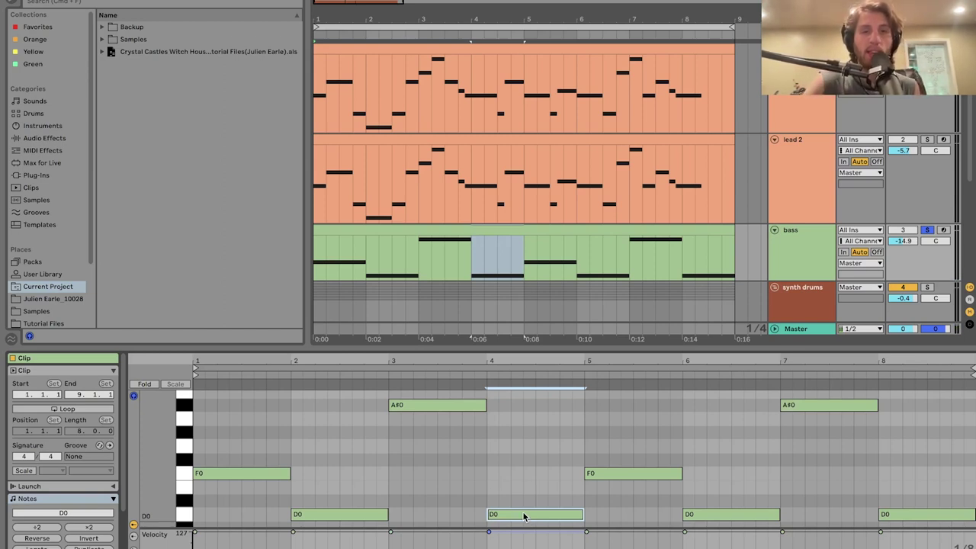
Step: Reselect the bass clip, step through F0, D0, A#0 and D0 again, then clear the selection
click(527, 136)
click(526, 227)
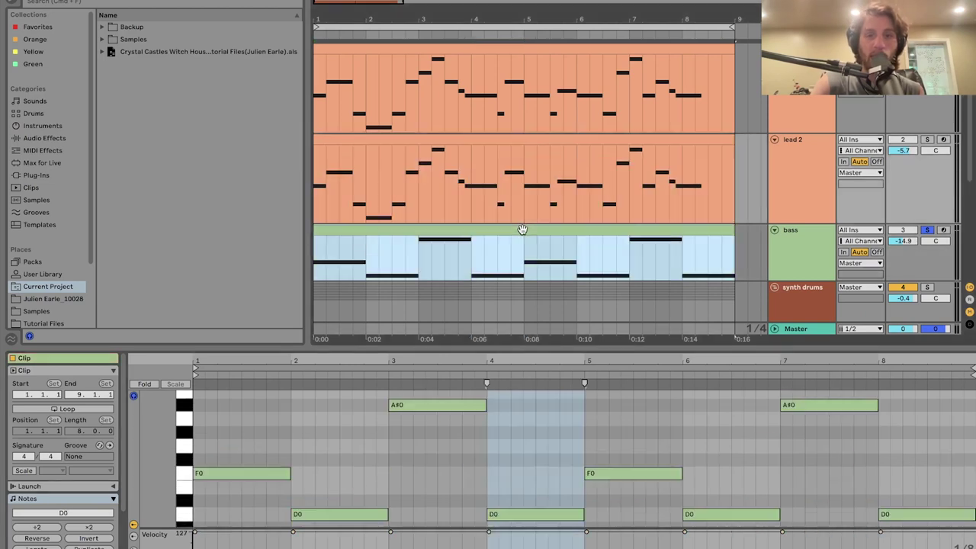
click(251, 449)
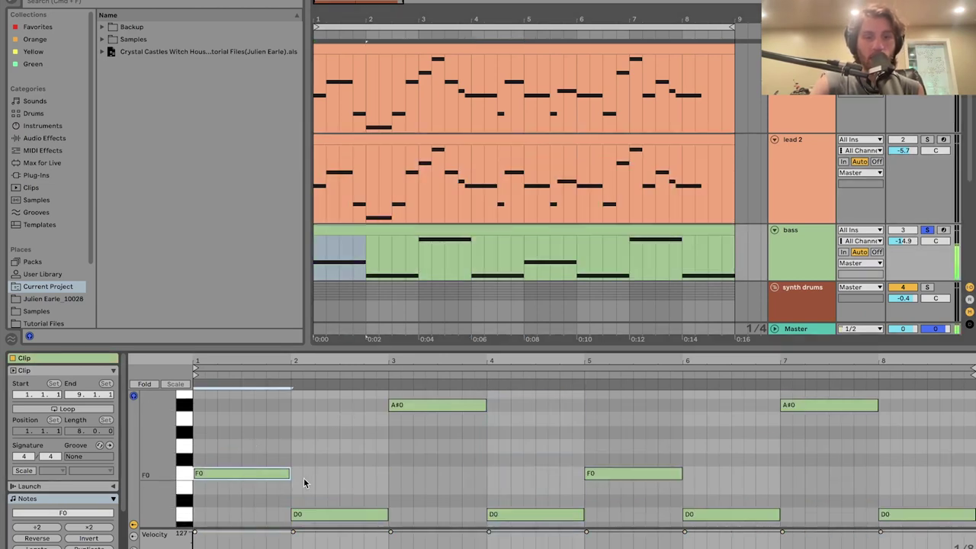
click(340, 514)
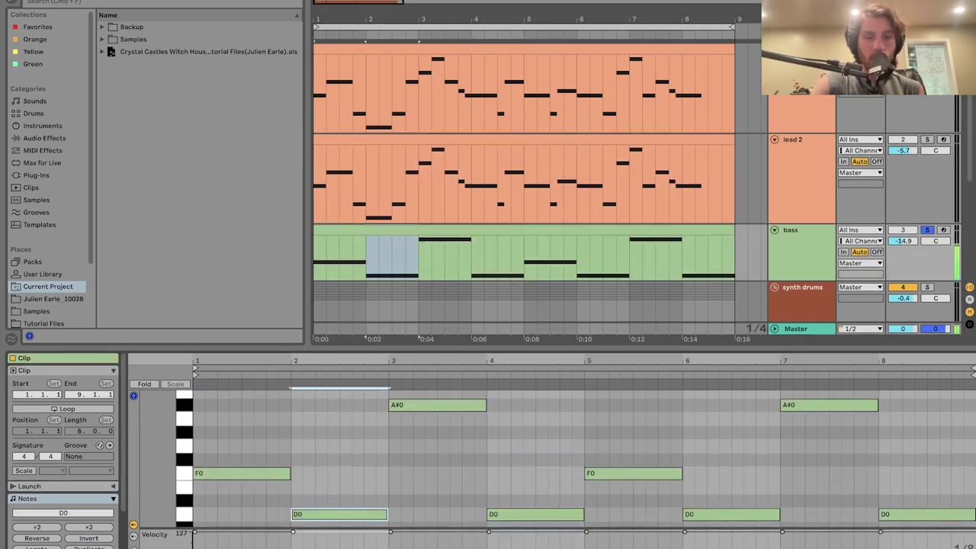
click(436, 398)
shift+click(503, 515)
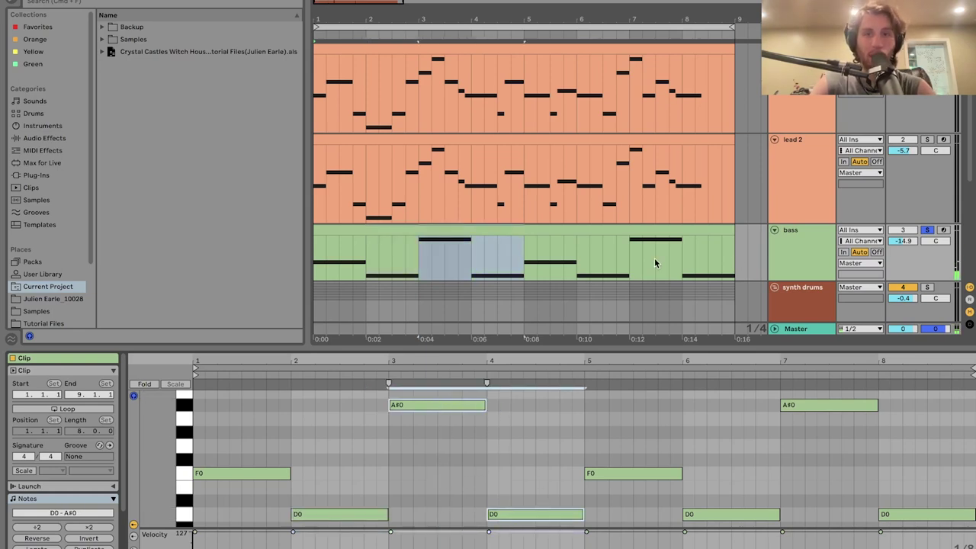
click(448, 231)
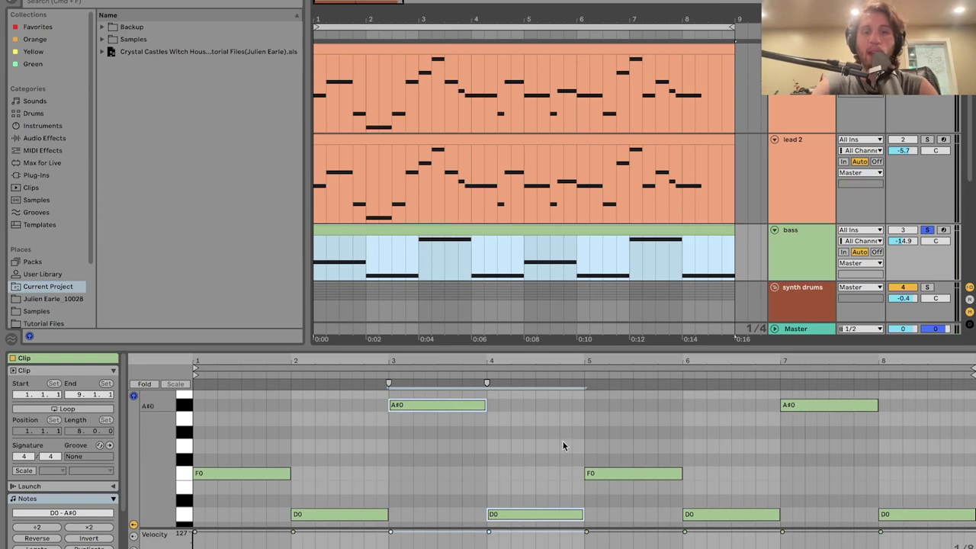
click(414, 478)
Step: Switch to the bass track's Arpeggiator and Wavetable rack with Shift+Tab, and arm the bass track
key(shift+Tab)
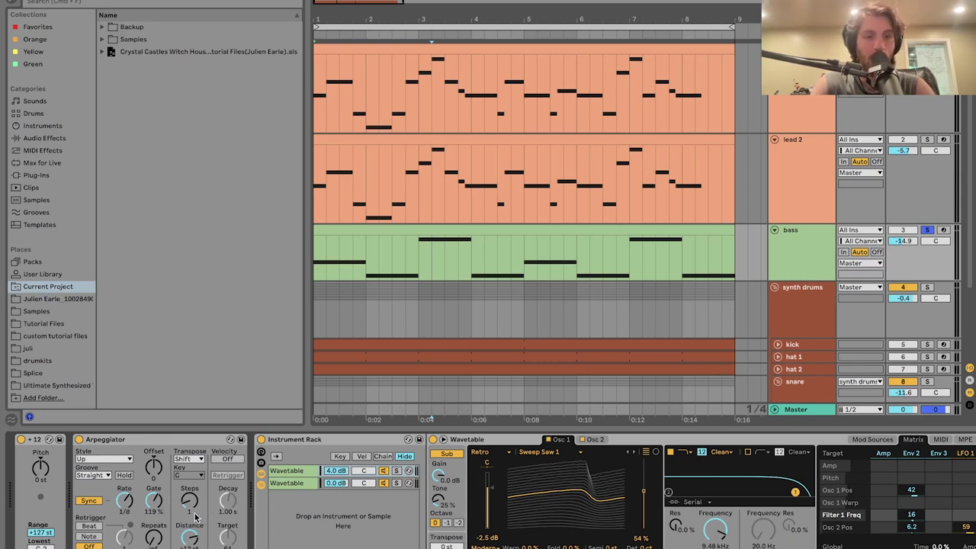
click(943, 231)
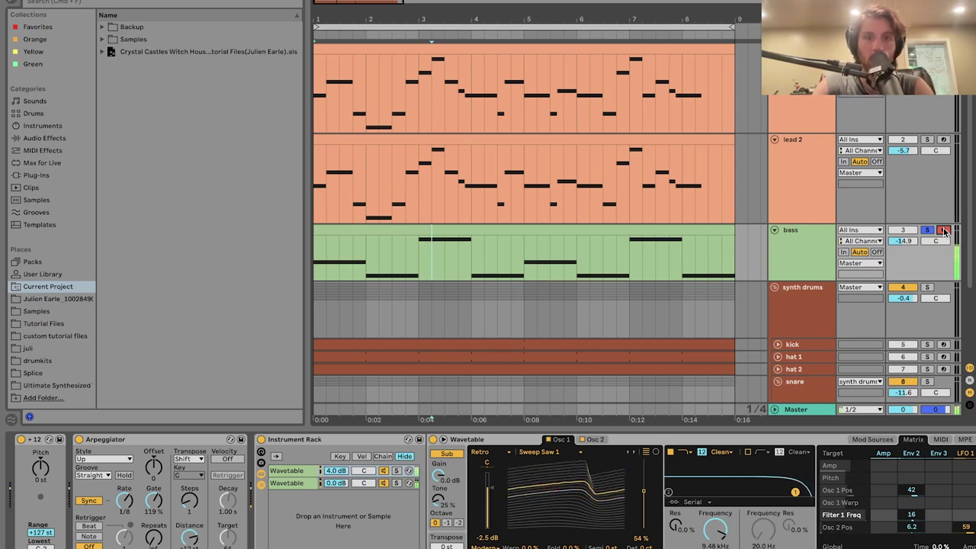
Step: Solo the first Wavetable chain in the bass rack and start playback
scroll(423, 496, right, 5)
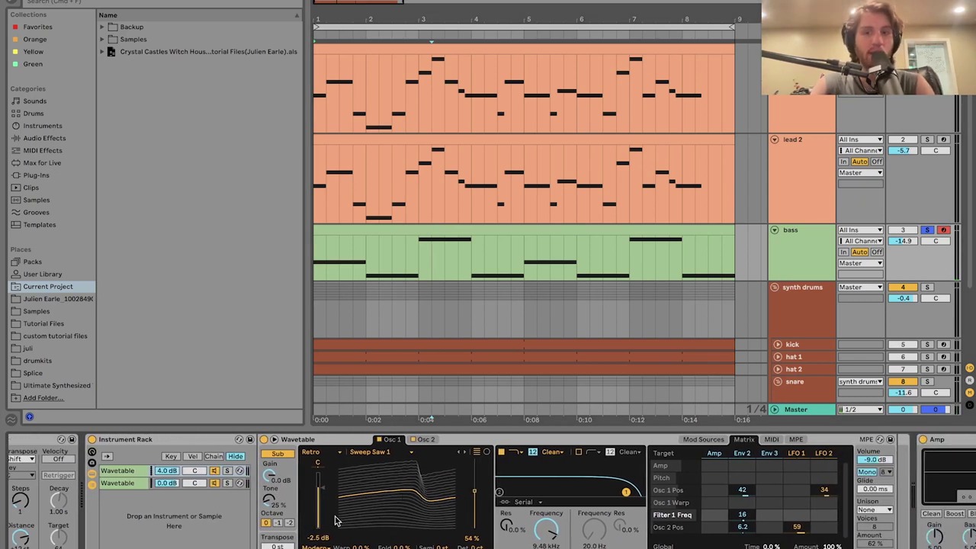
click(226, 471)
key(space)
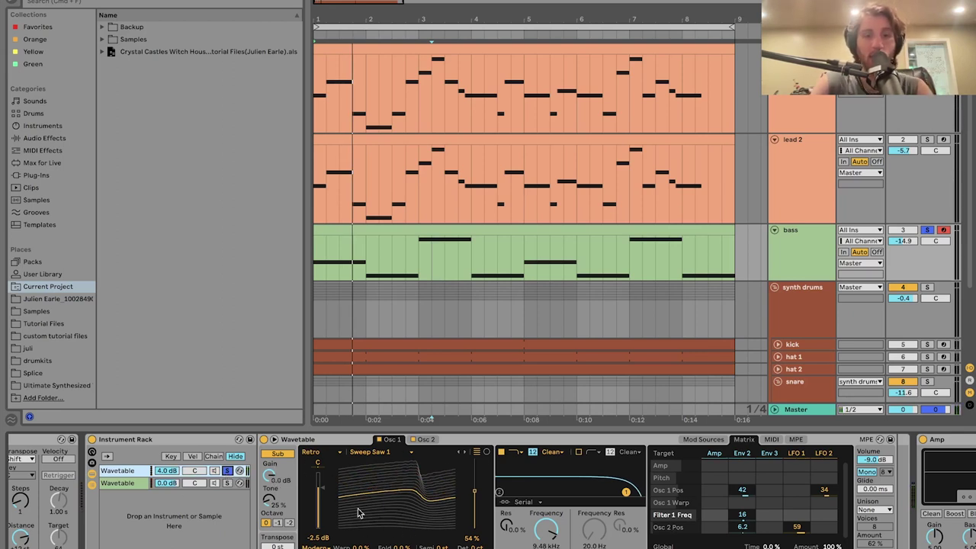
Step: Compare Osc 2 and Osc 1, ending on Osc 2's Formant VOSM wavetable
click(425, 439)
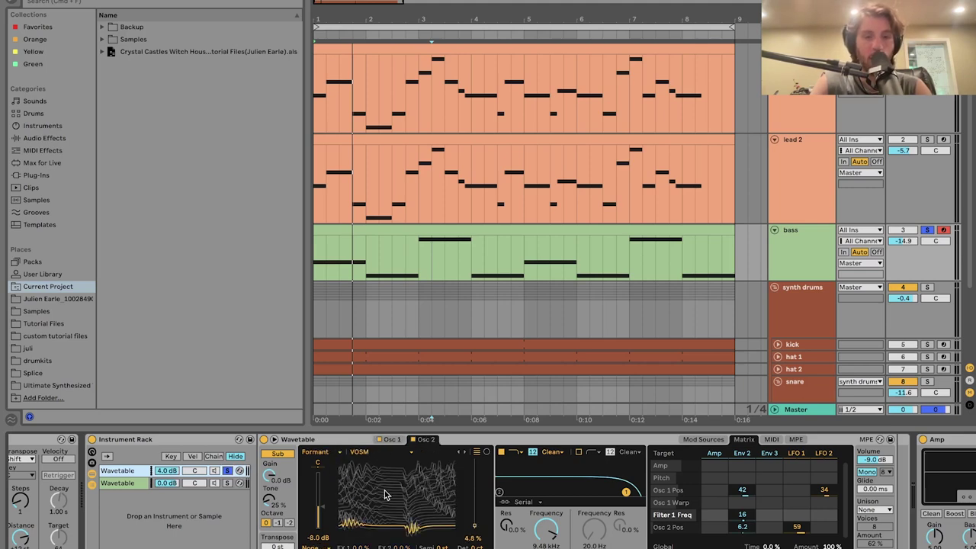
click(384, 441)
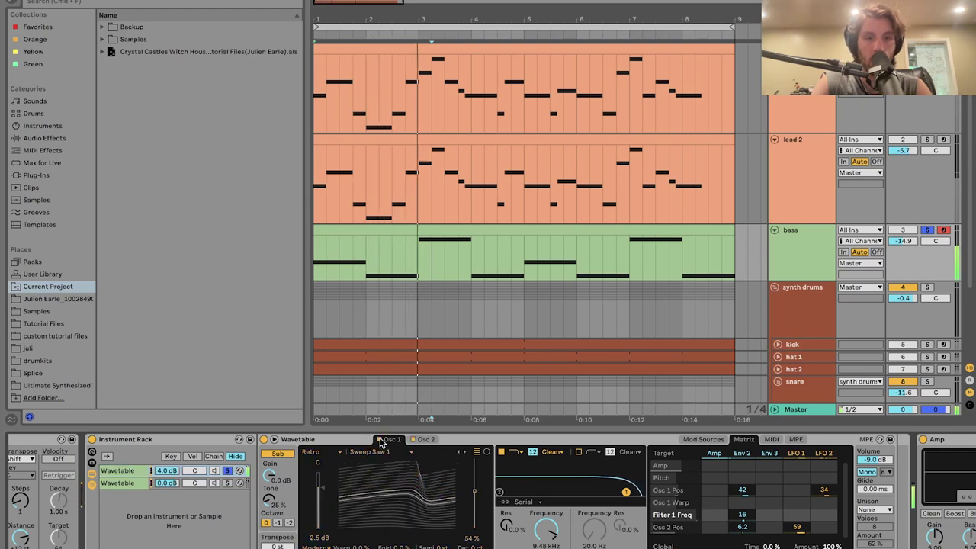
click(422, 440)
scroll(460, 544, right, 3)
scroll(459, 545, right, 2)
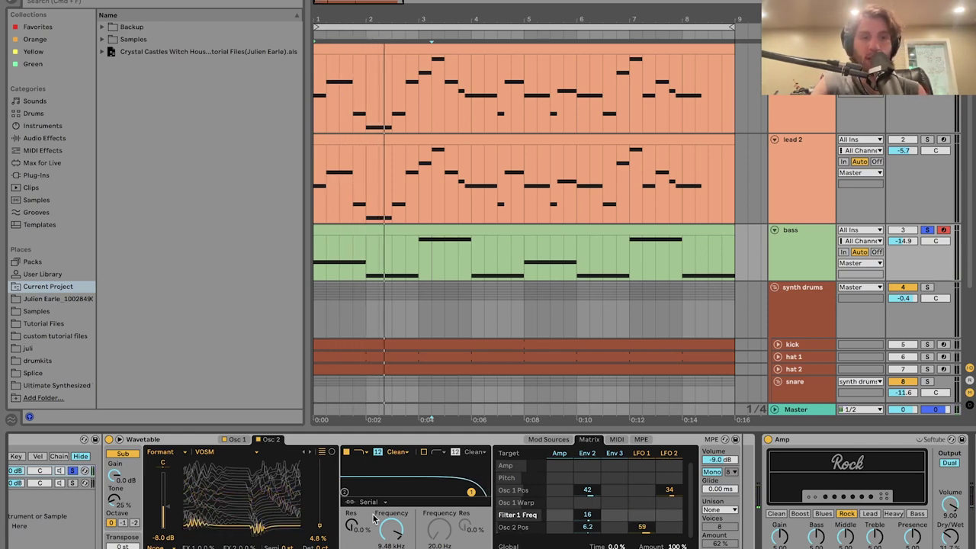
scroll(374, 518, left, 5)
scroll(373, 518, right, 5)
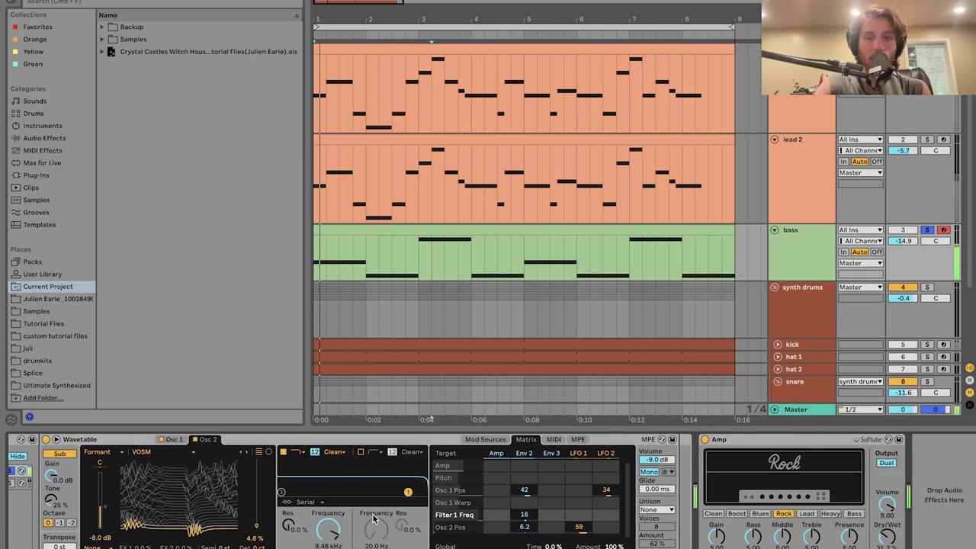
scroll(374, 520, left, 4)
scroll(373, 518, left, 3)
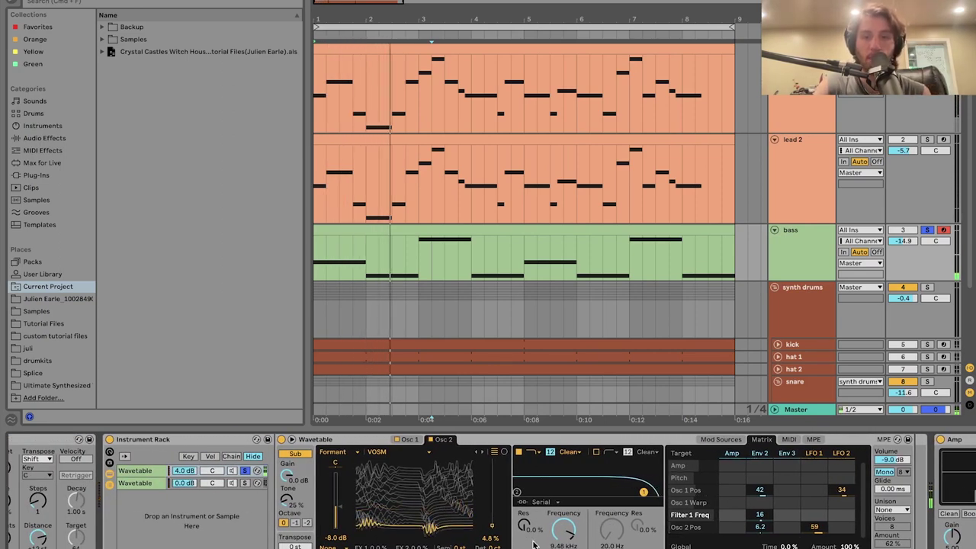
Step: Toggle solo between the first and second Wavetable layers during playback, ending on layer two
click(245, 484)
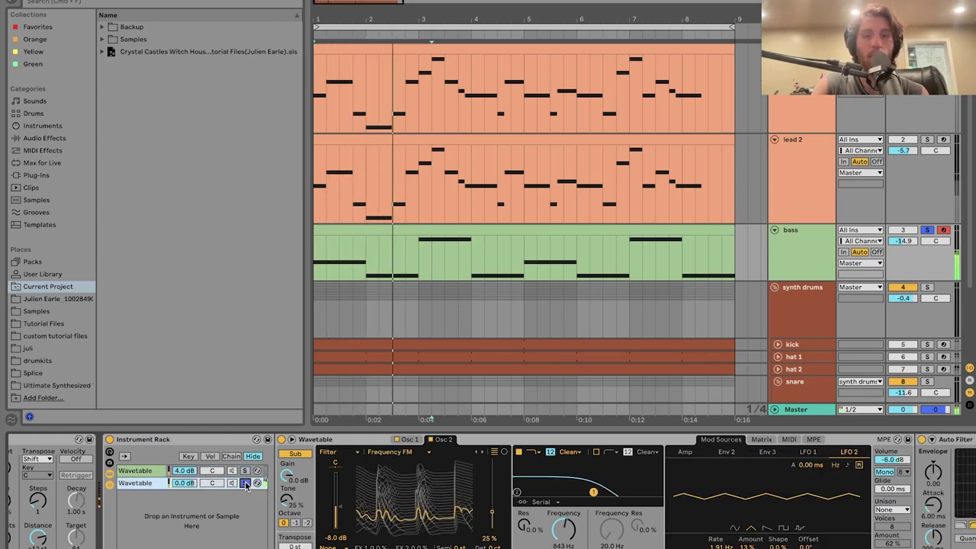
scroll(320, 503, right, 3)
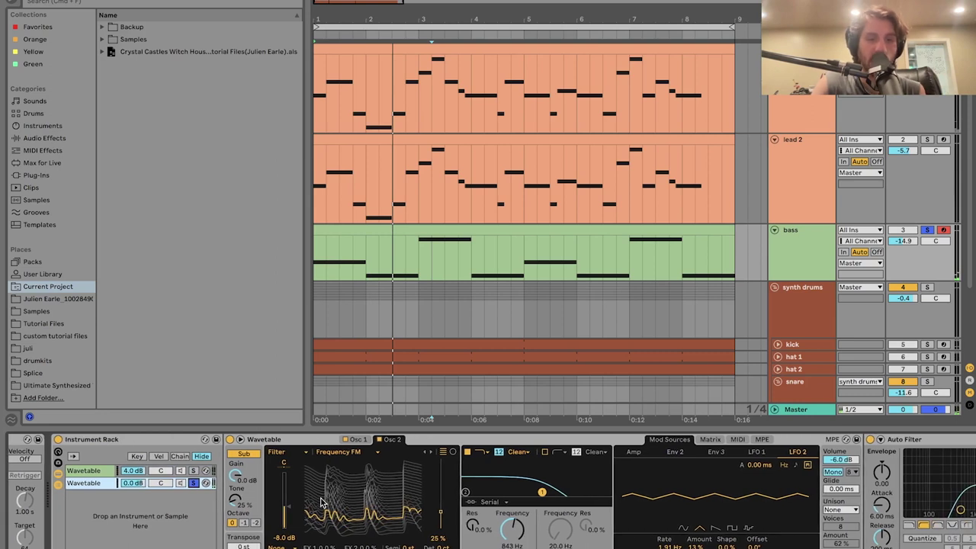
click(176, 483)
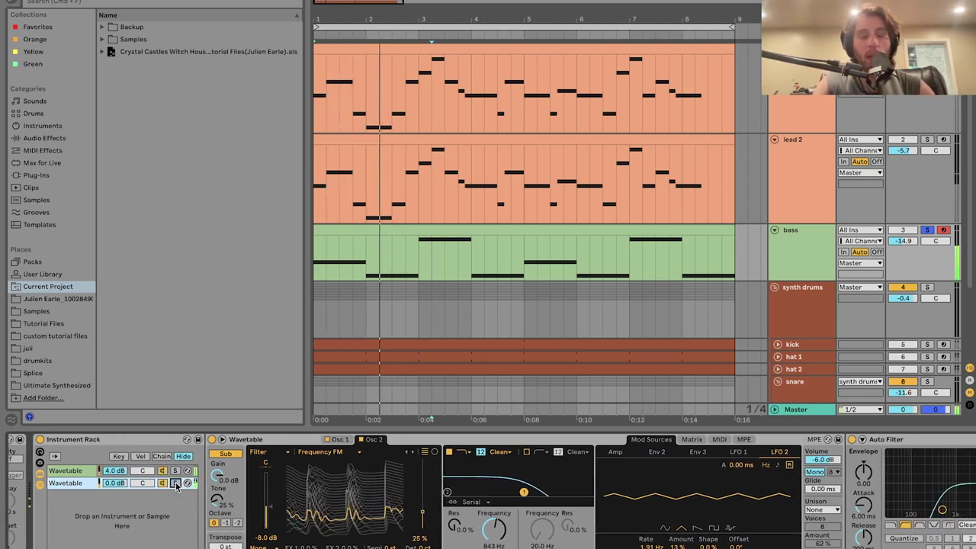
click(175, 483)
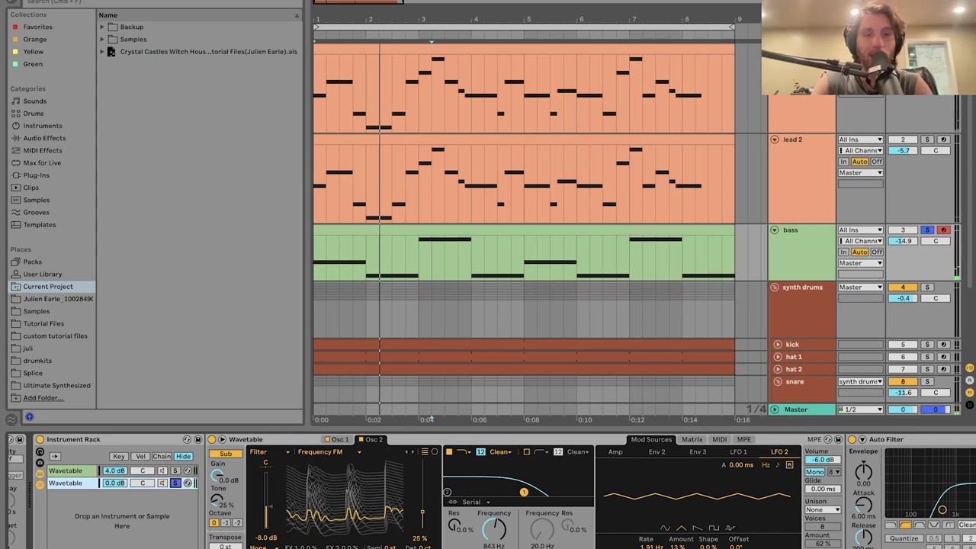
scroll(378, 536, right, 1)
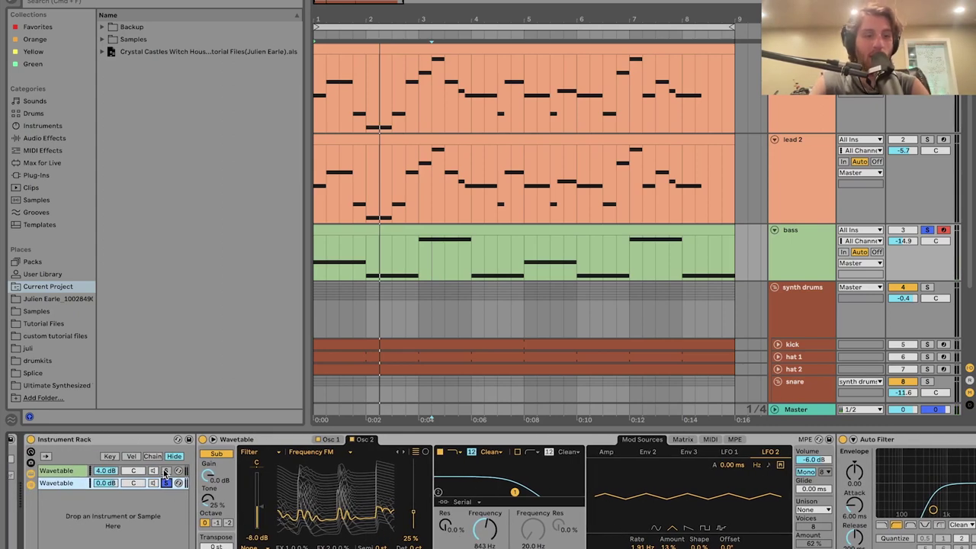
click(165, 471)
key(space)
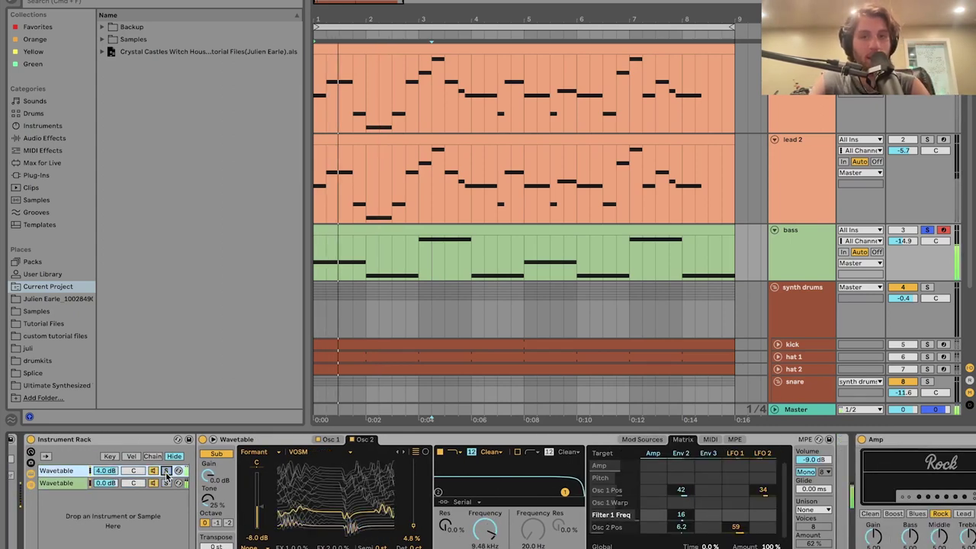
click(166, 483)
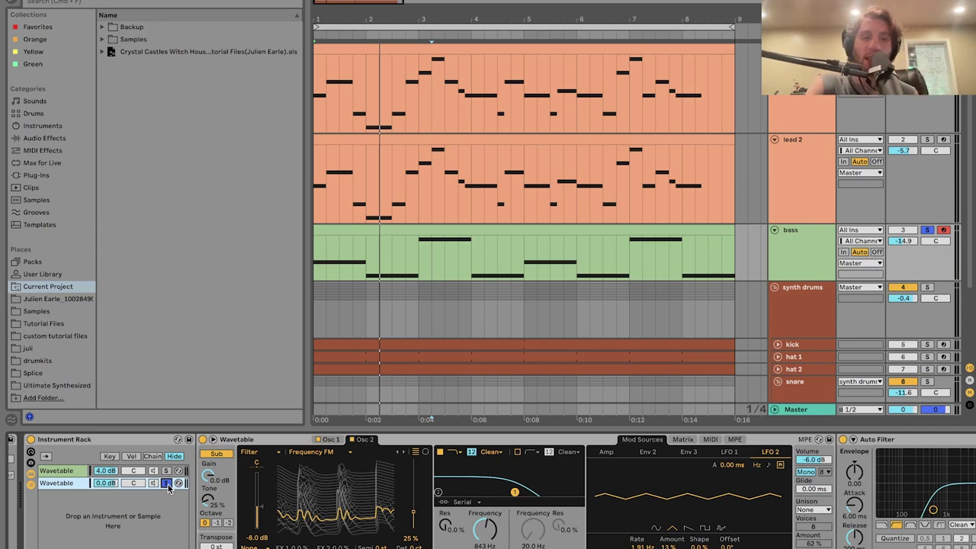
scroll(169, 488, left, 3)
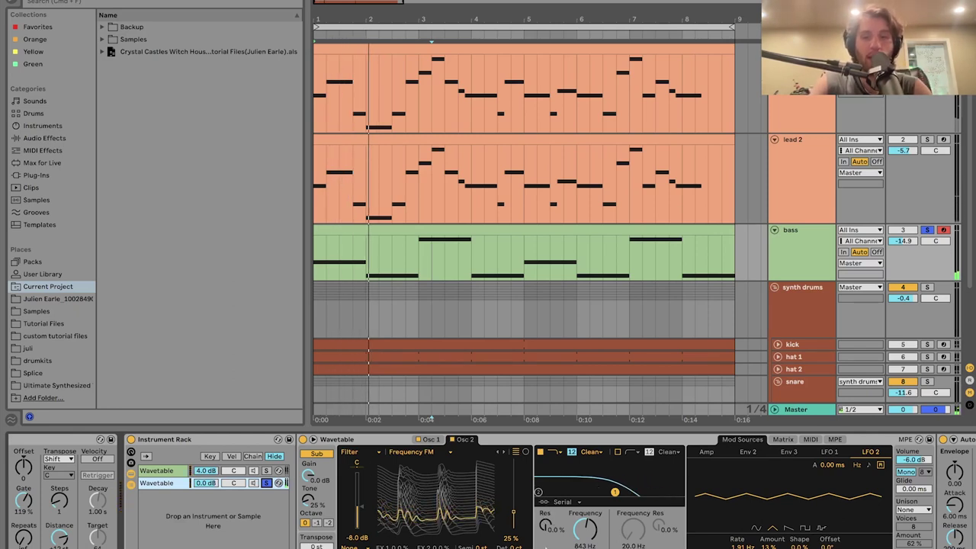
click(266, 483)
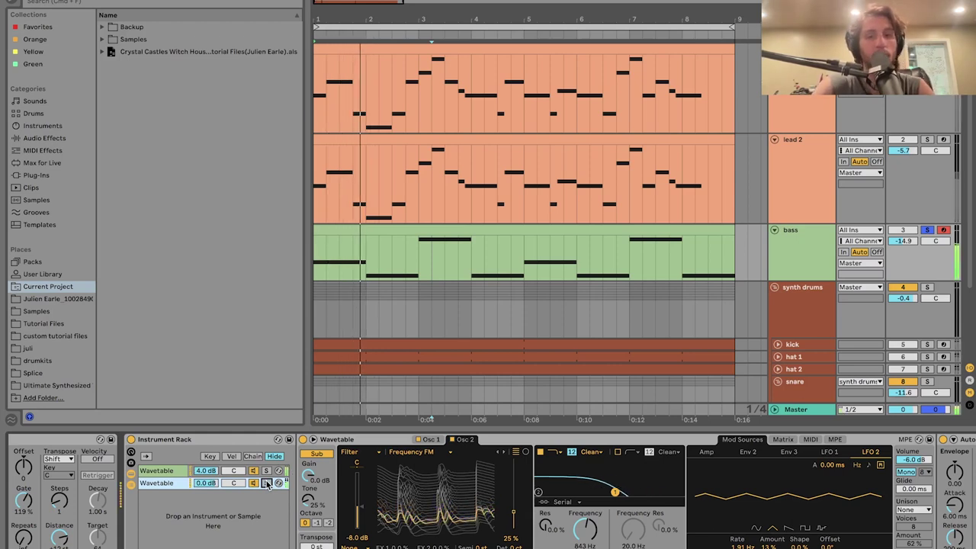
click(266, 483)
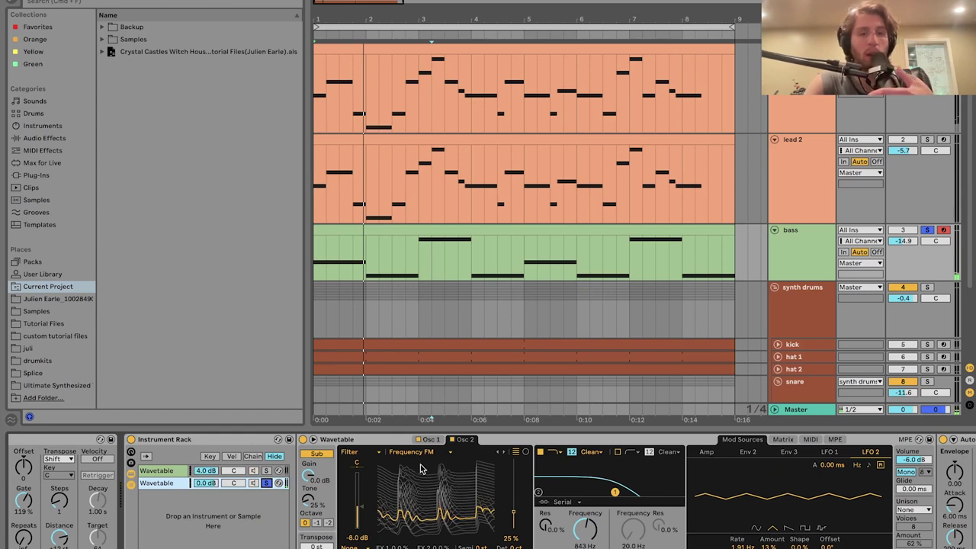
Step: In the modulation Matrix, set Env 2 to modulate Osc 1 position by 31
click(432, 442)
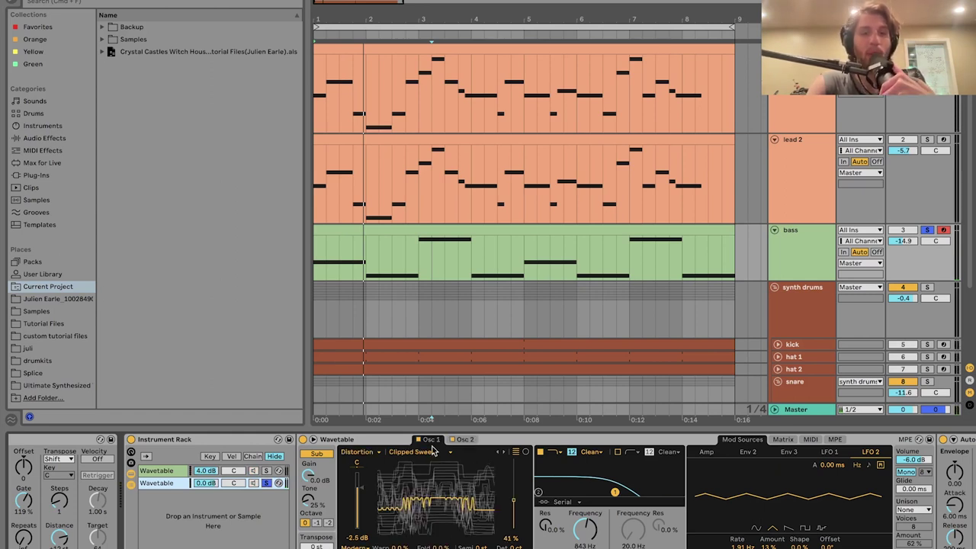
click(782, 439)
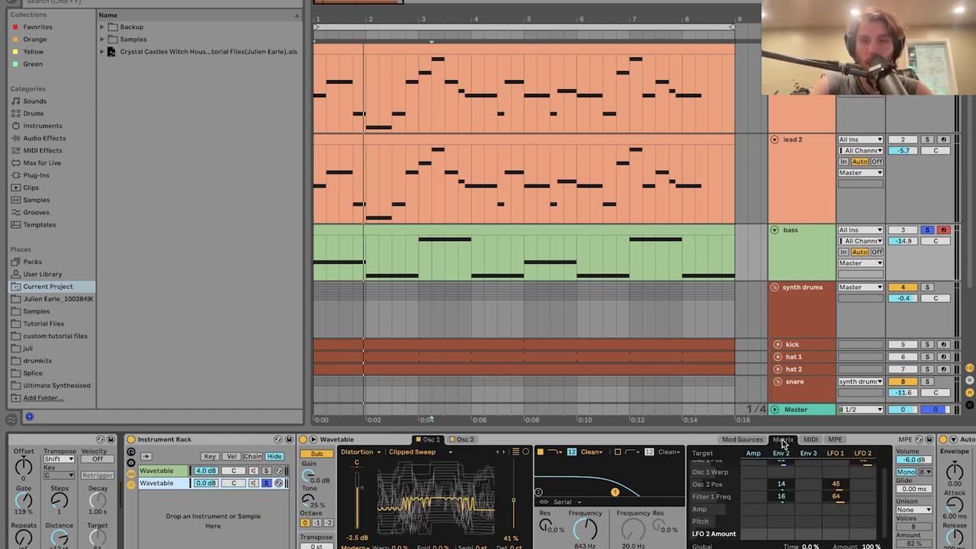
drag(792, 461, 821, 454)
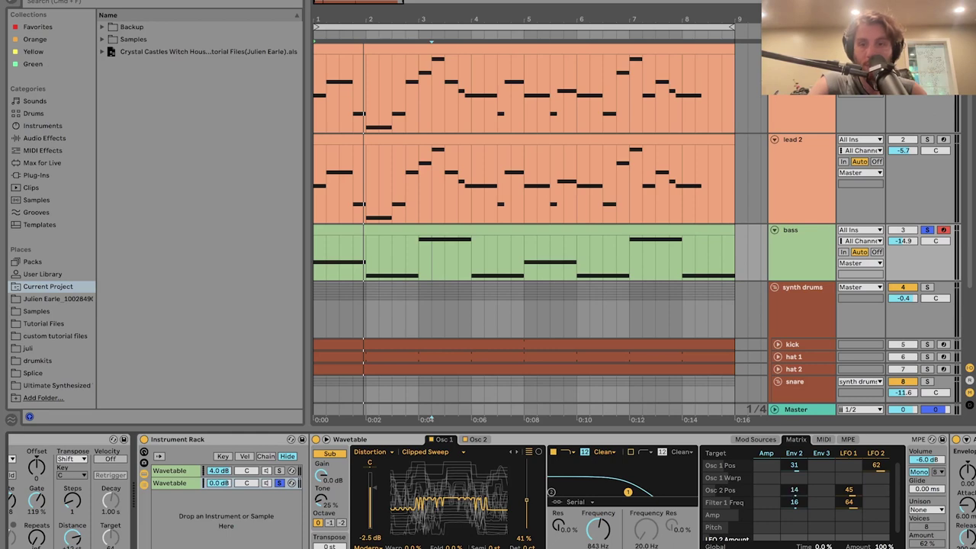
Step: Stop soloing the second Wavetable layer in the bass rack
scroll(793, 491, right, 10)
scroll(710, 509, right, 15)
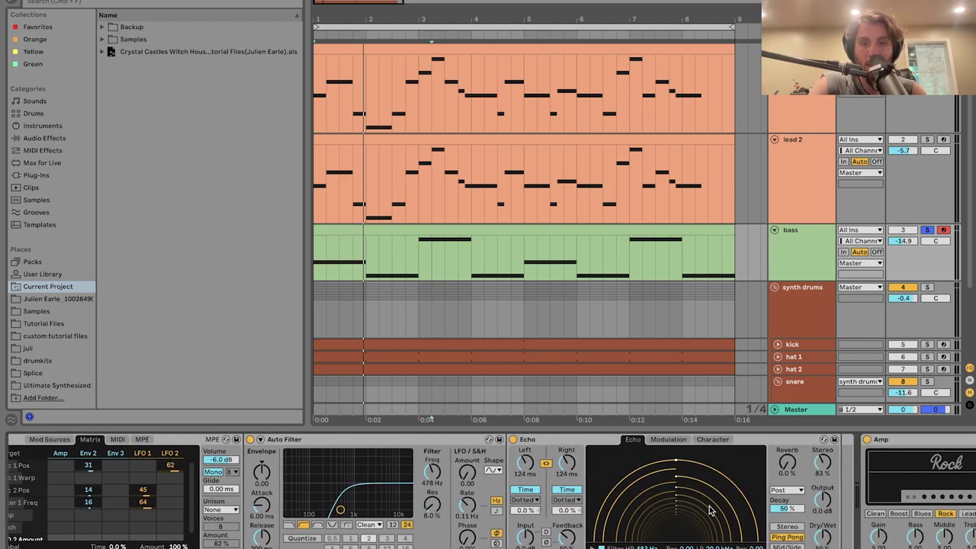
scroll(517, 526, left, 20)
click(395, 483)
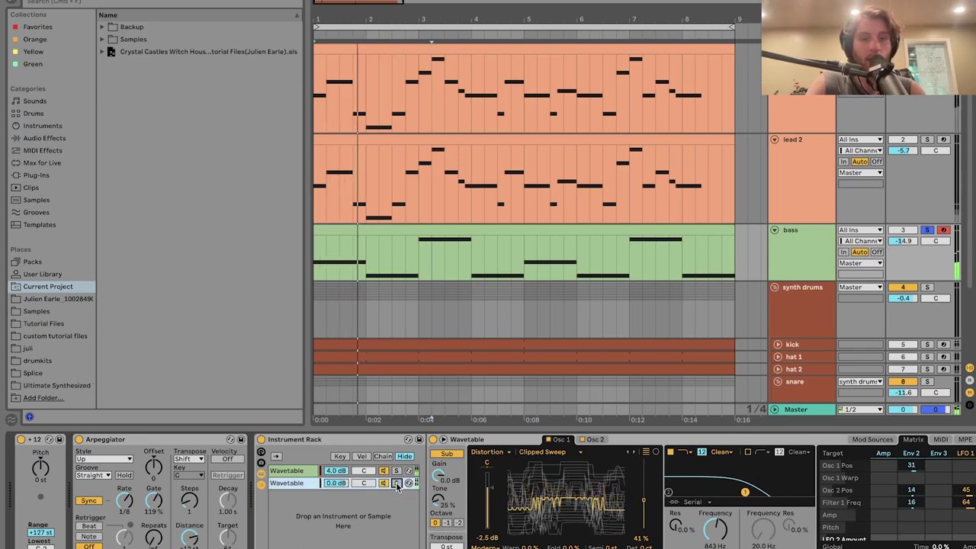
Step: Bring Auto Filter, Echo and Amp into view, focus Amp, and replay the arrangement
scroll(397, 486, right, 1)
scroll(267, 495, right, 20)
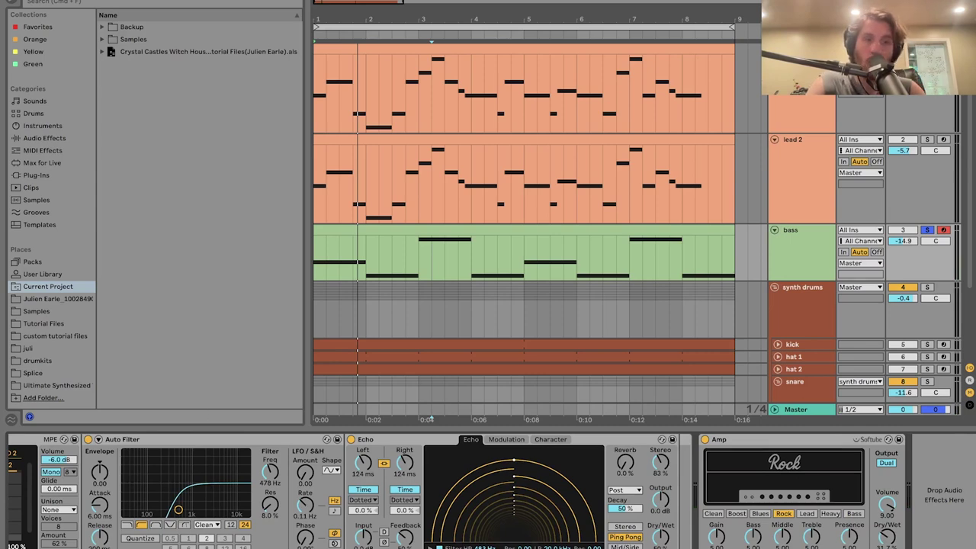
click(761, 441)
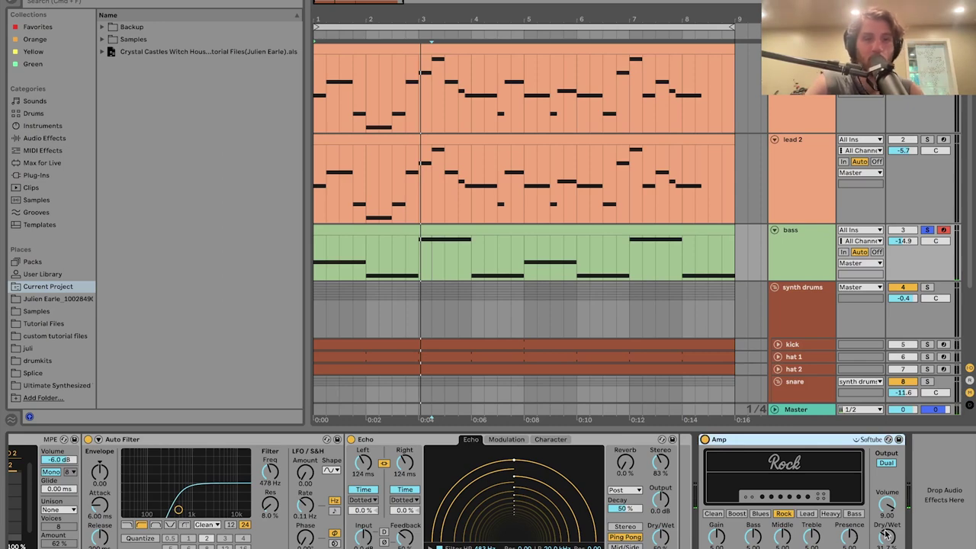
key(space)
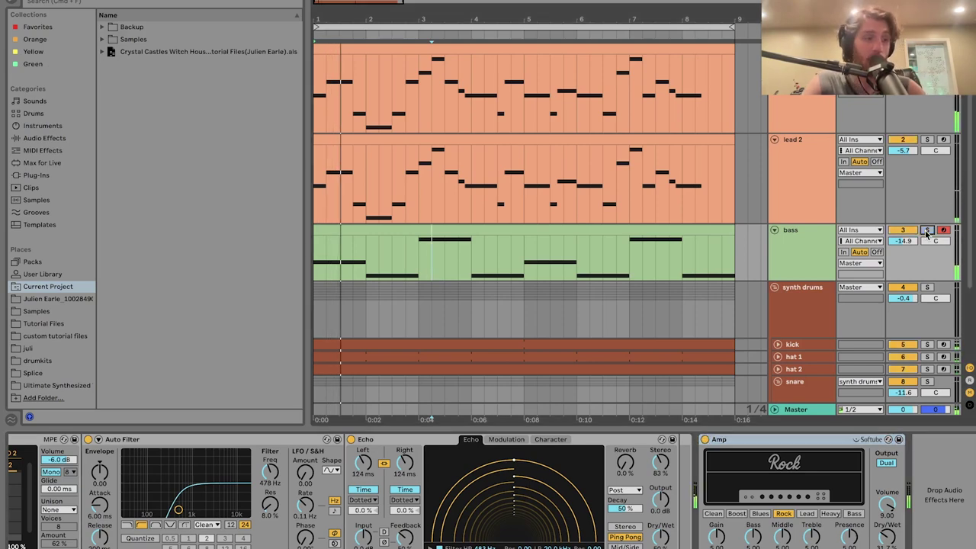
scroll(867, 271, down, 2)
scroll(866, 272, up, 2)
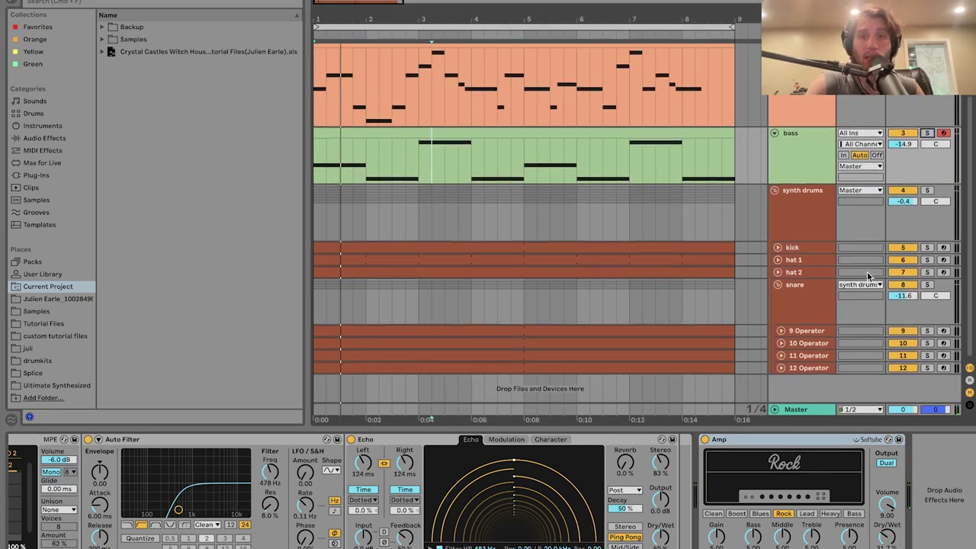
scroll(798, 140, down, 3)
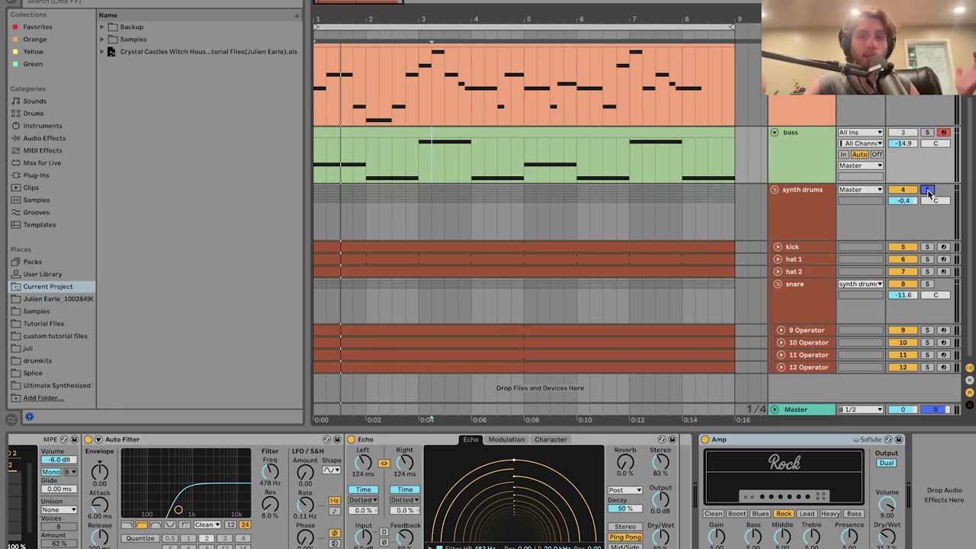
Step: Solo the synth drums group and briefly play it
click(928, 191)
key(space)
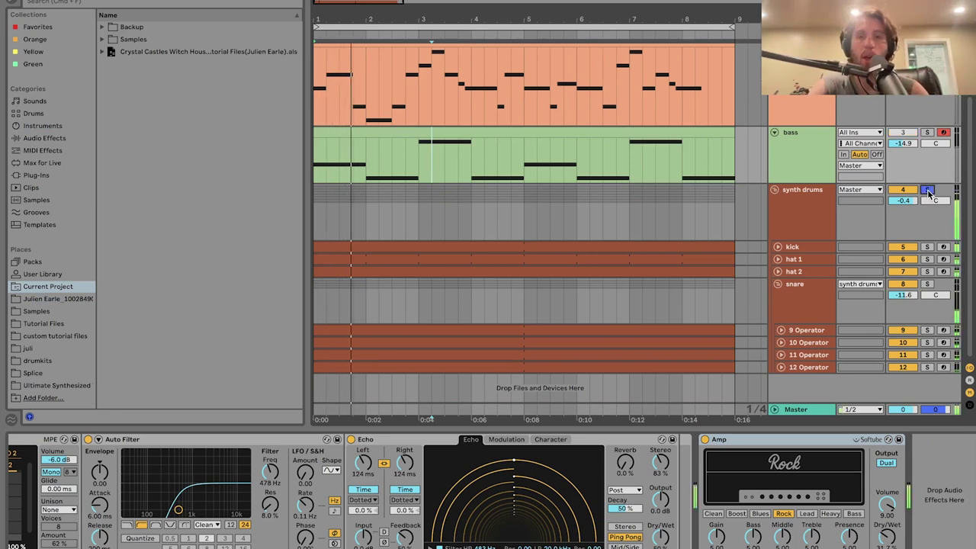
key(space)
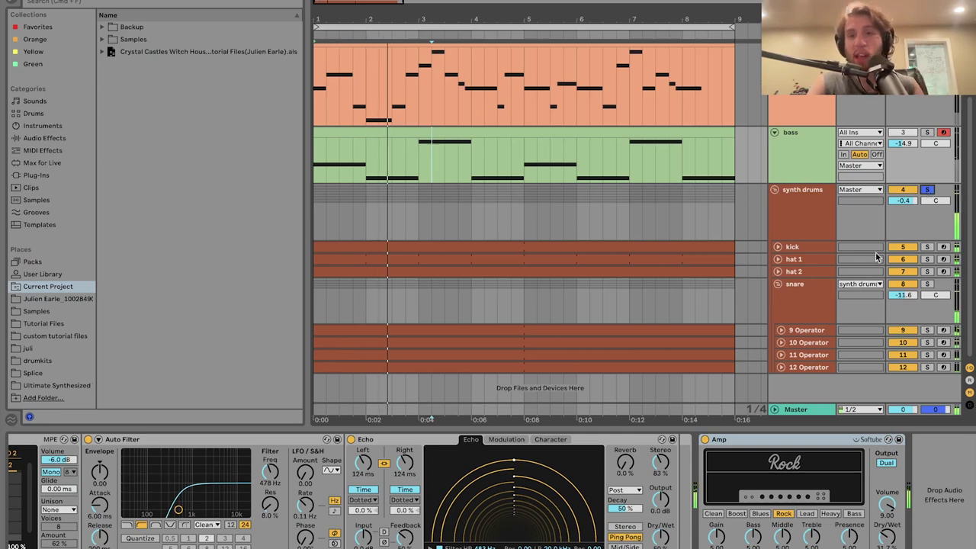
Step: Solo and unfold the kick track, then delete its EQ Three, leaving only Operator
click(820, 244)
click(927, 246)
drag(808, 253, 807, 297)
key(space)
click(540, 439)
key(Delete)
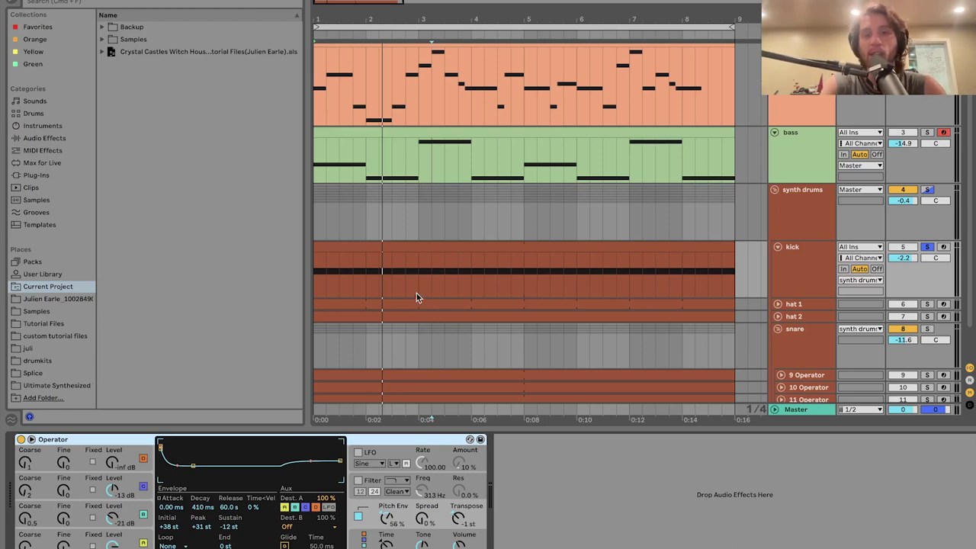
click(452, 248)
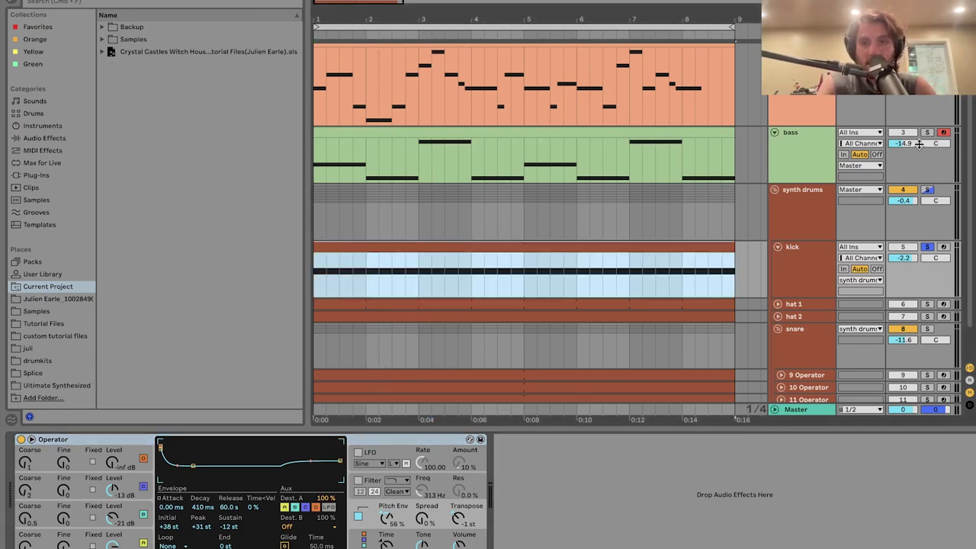
click(927, 132)
key(space)
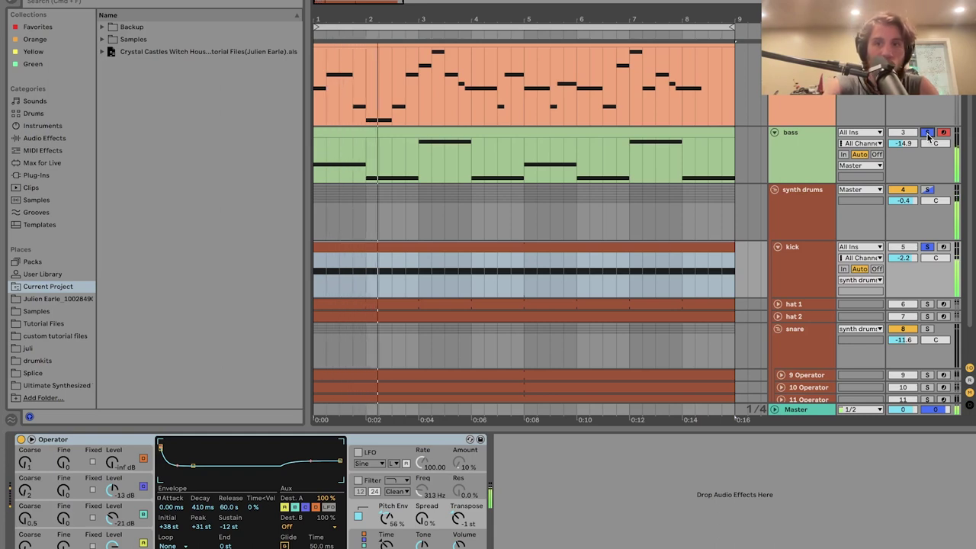
click(928, 248)
click(798, 263)
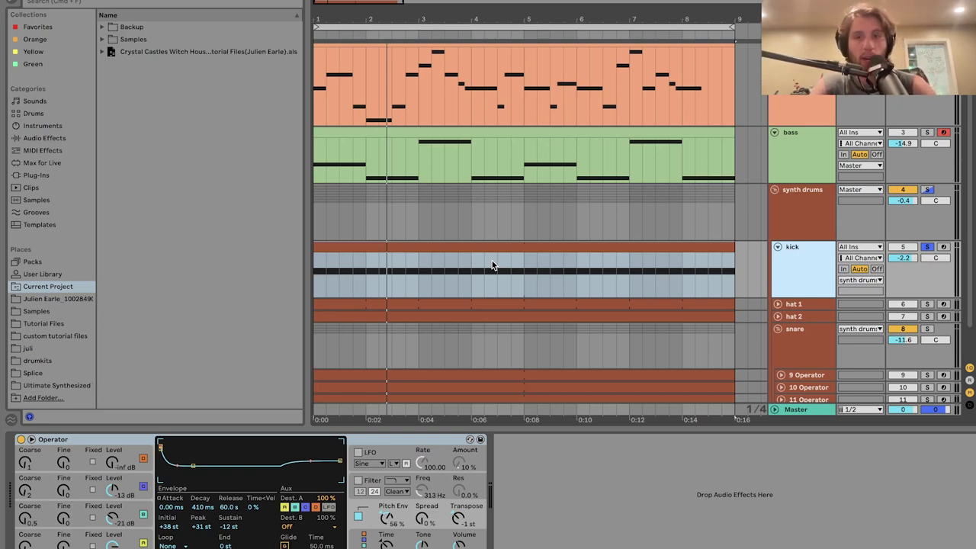
key(space)
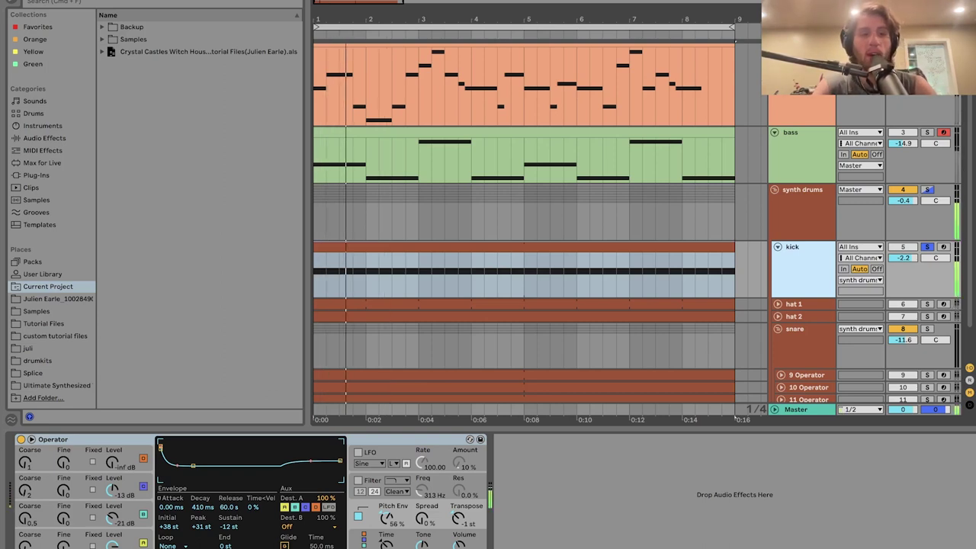
click(125, 543)
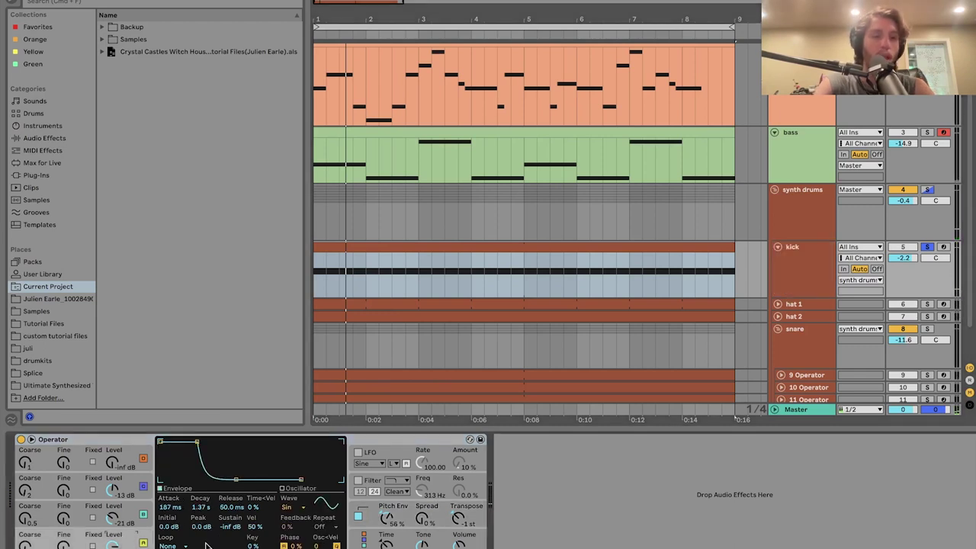
click(120, 517)
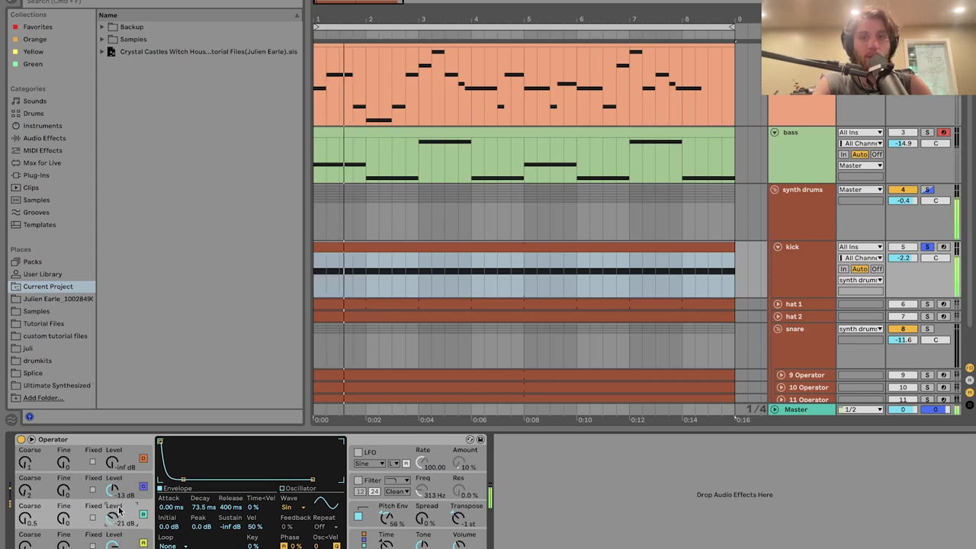
click(135, 545)
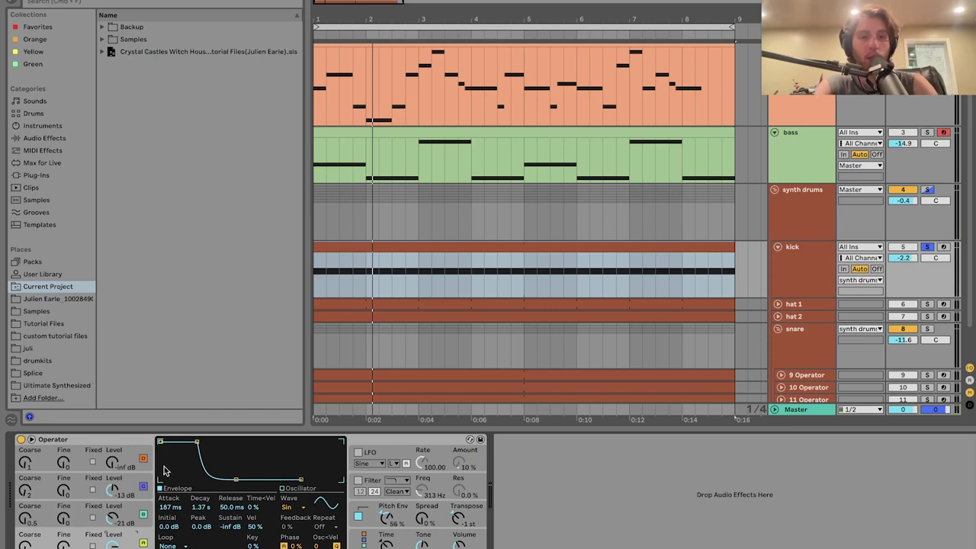
click(130, 521)
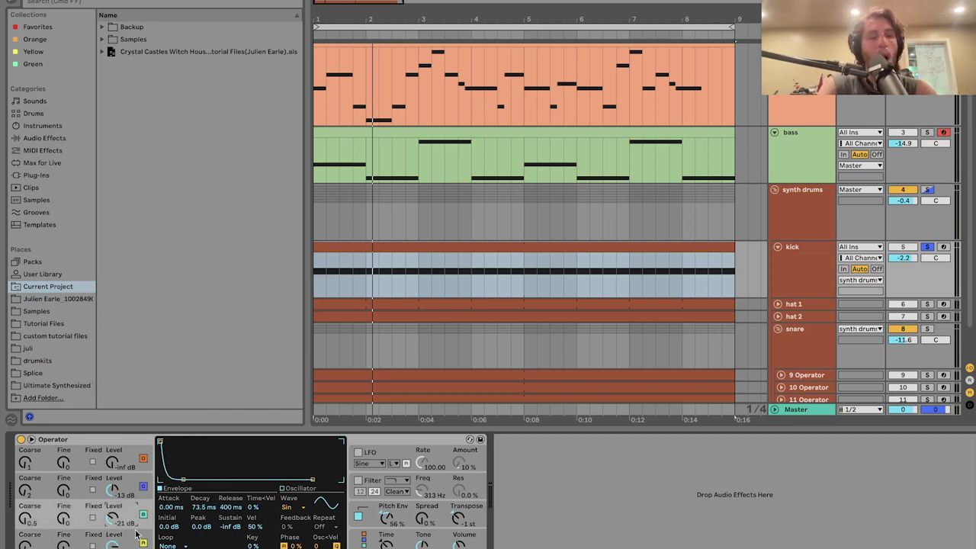
click(138, 489)
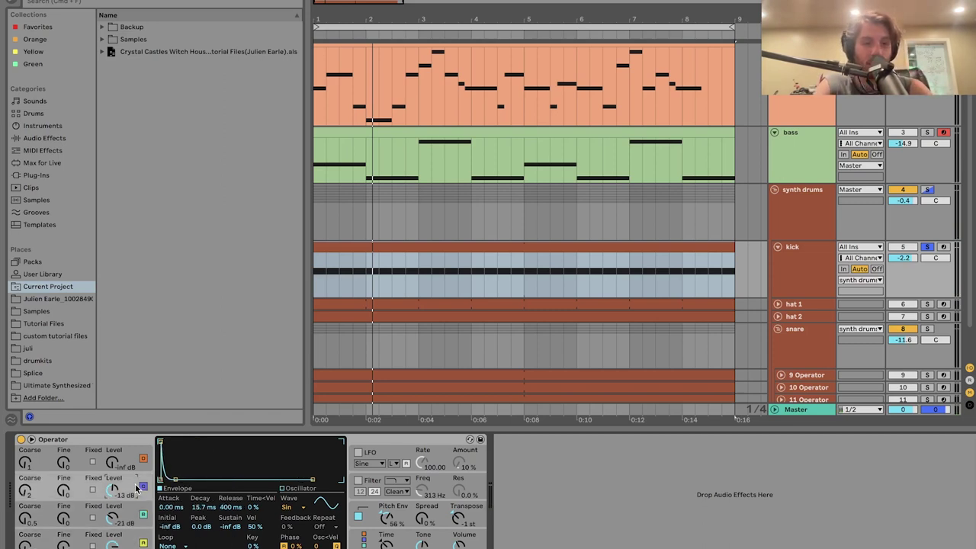
click(116, 519)
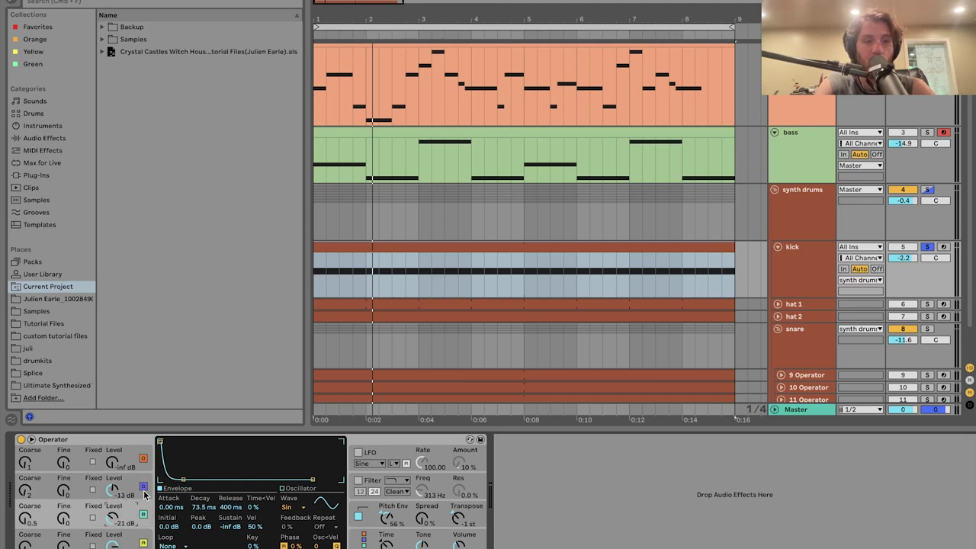
click(143, 487)
click(142, 514)
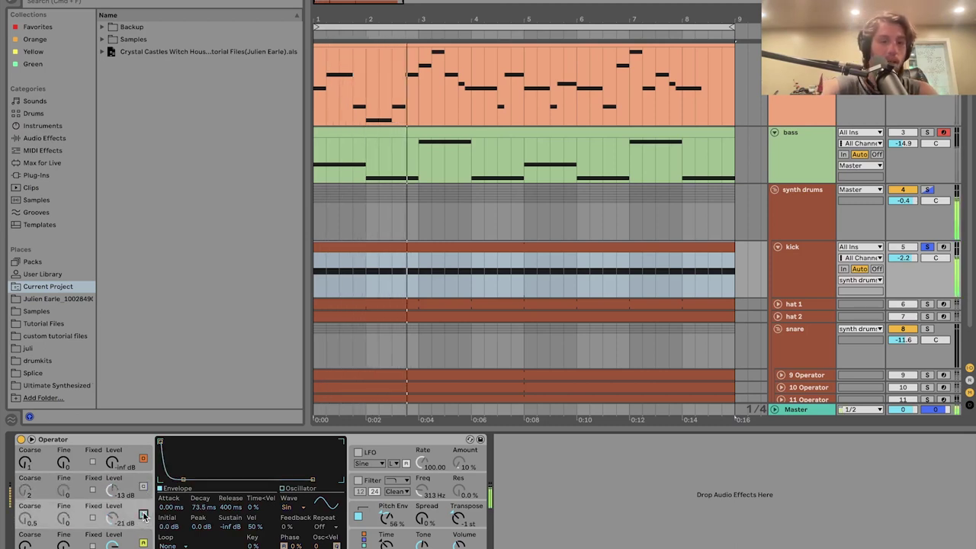
click(143, 515)
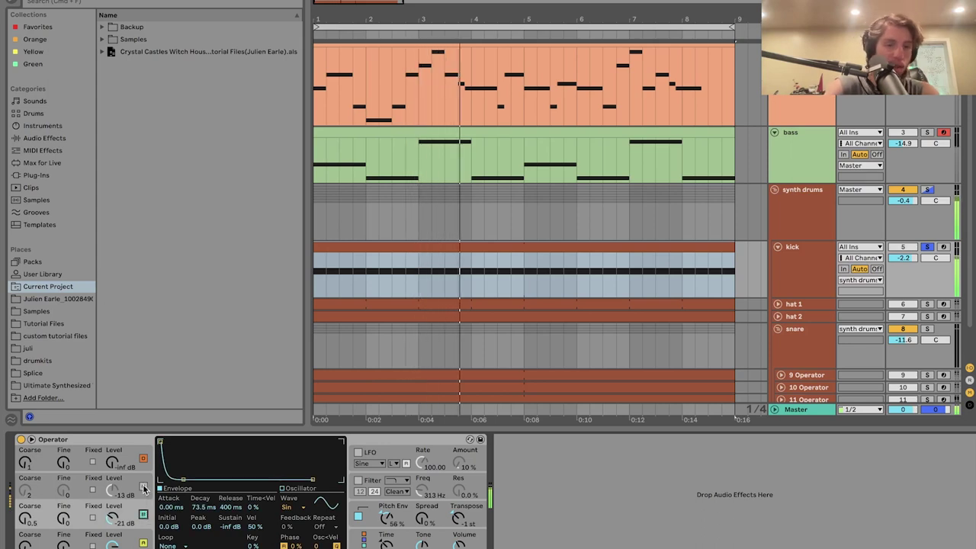
click(143, 487)
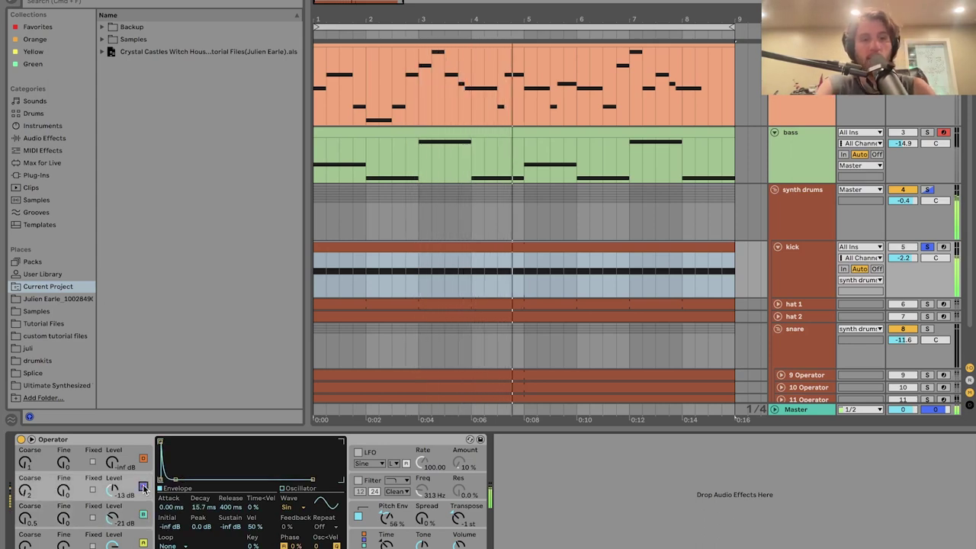
click(364, 513)
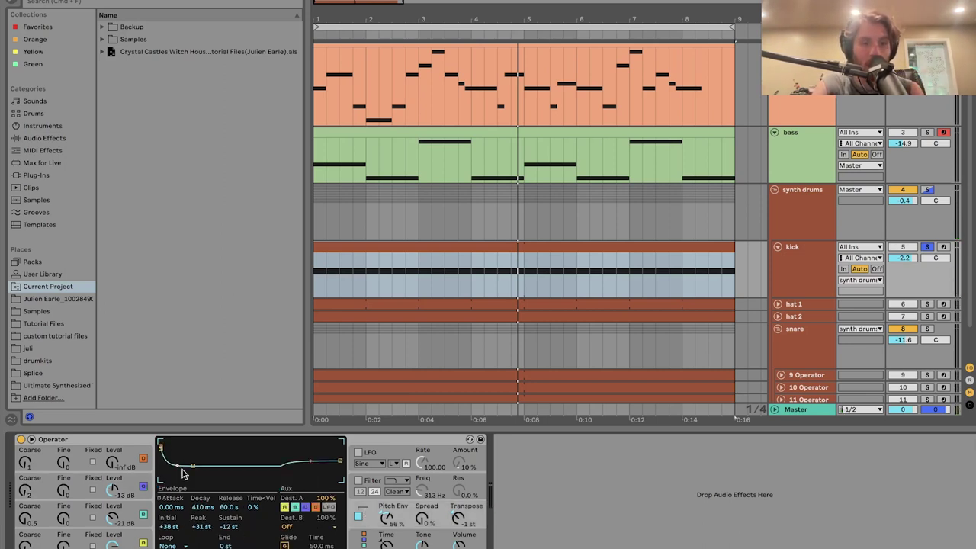
key(space)
key(space)
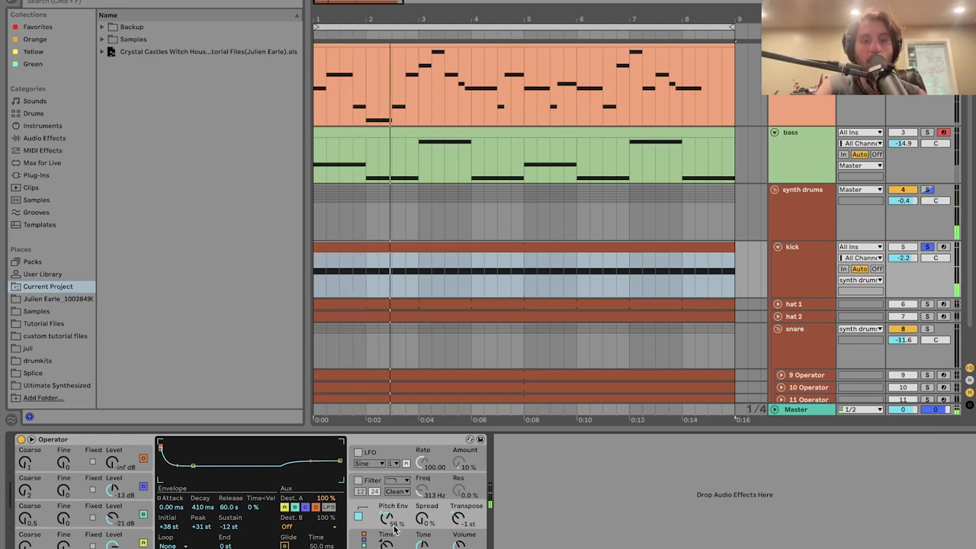
key(space)
key(space)
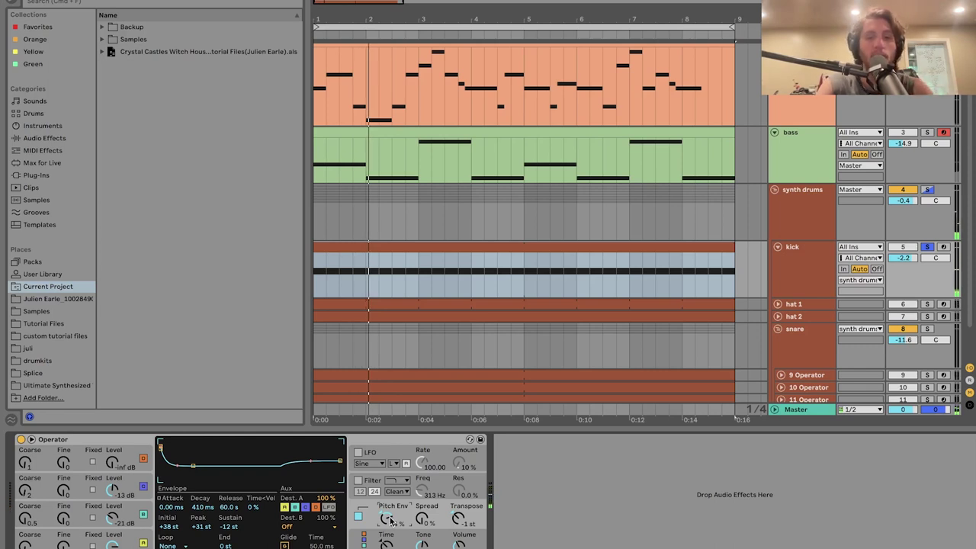
key(space)
key(space)
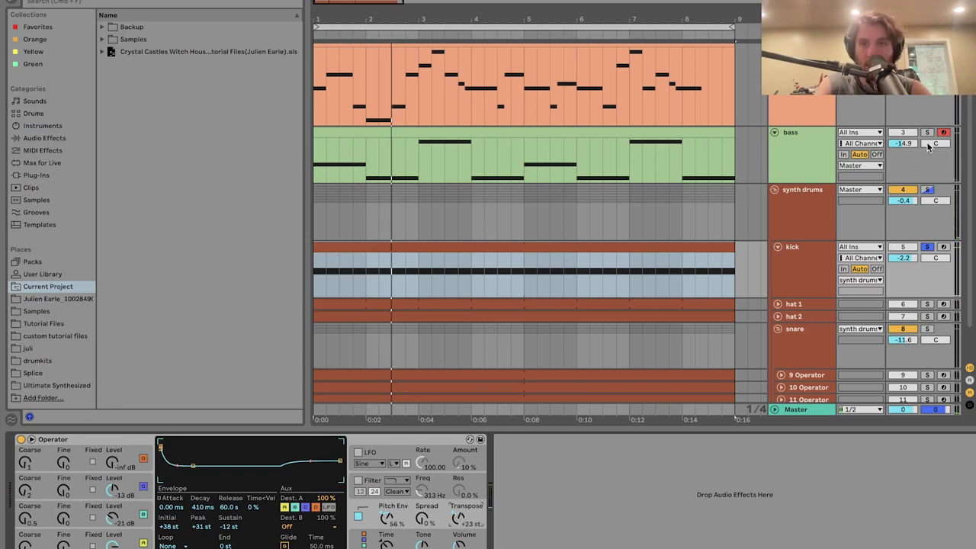
click(927, 133)
key(space)
key(space)
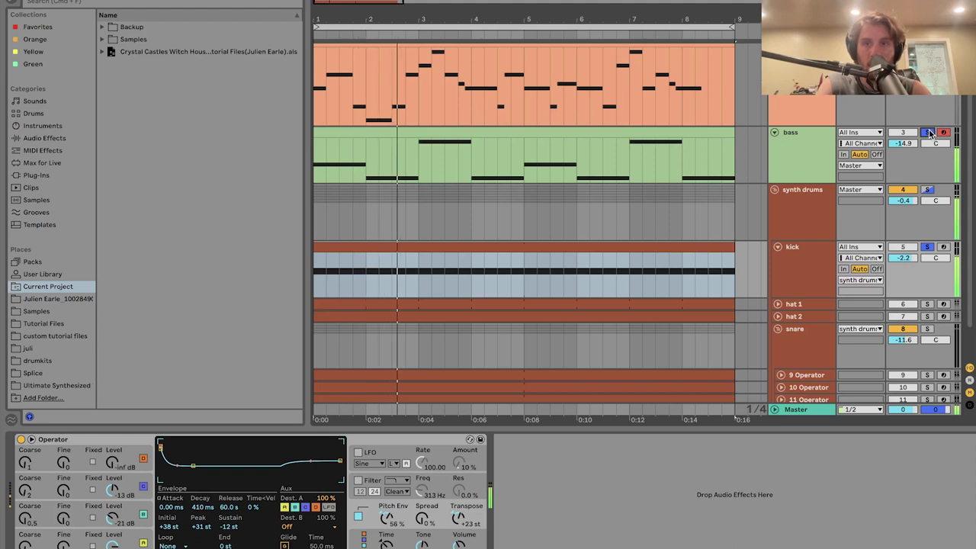
click(928, 132)
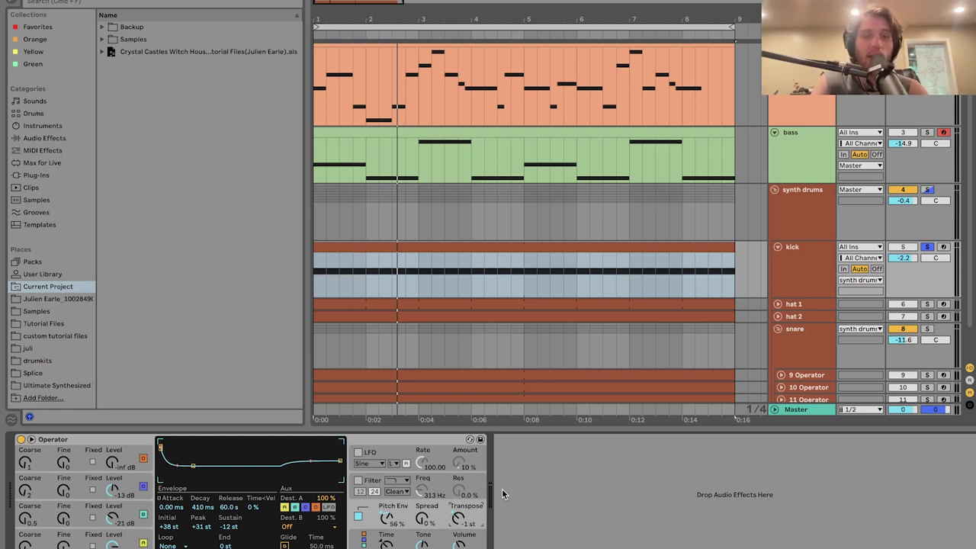
key(space)
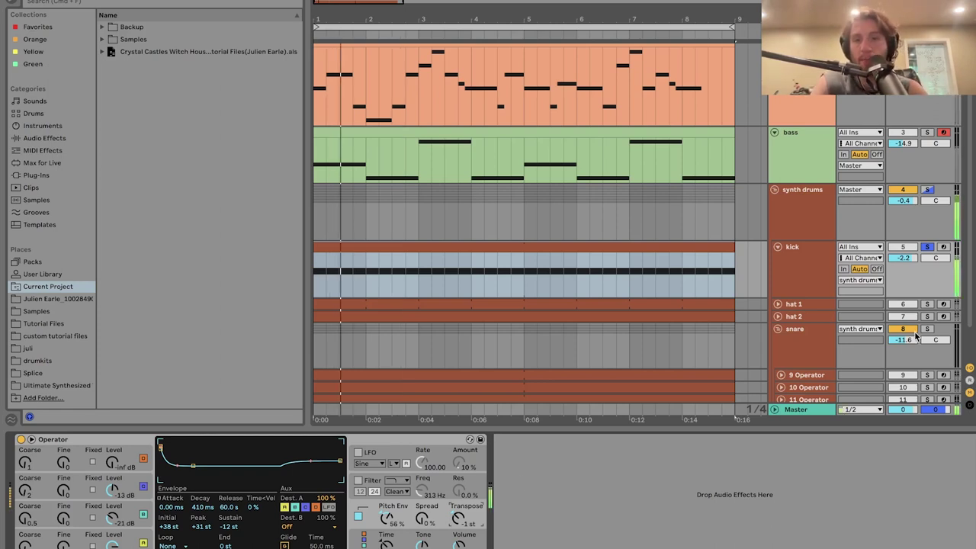
scroll(912, 336, down, 2)
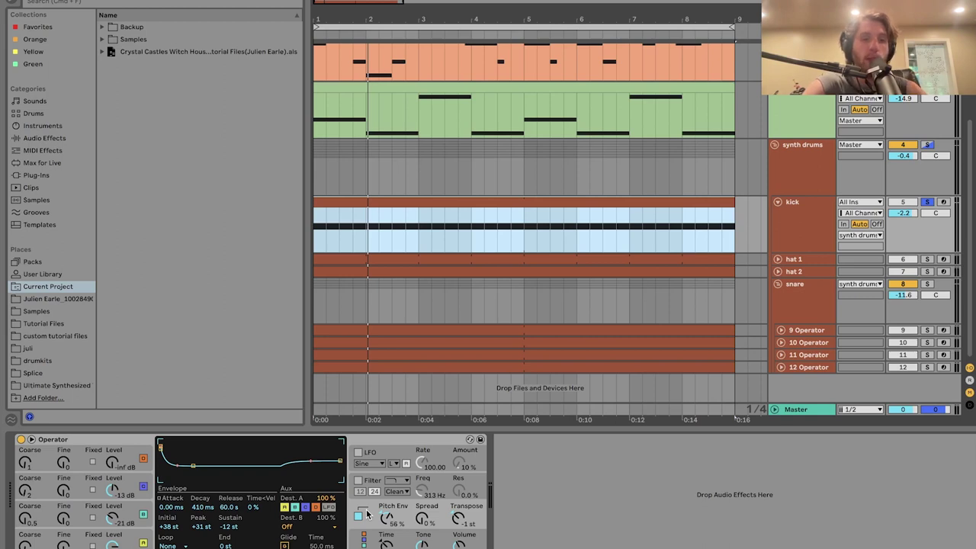
key(space)
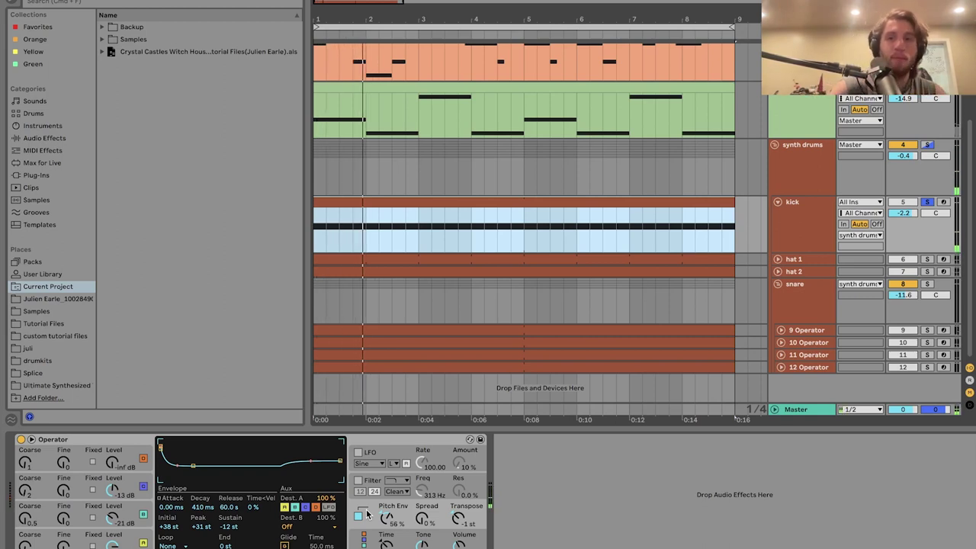
Step: Solo hat 1 and hat 2, expand both tracks, and show hat 1's device chain
click(927, 260)
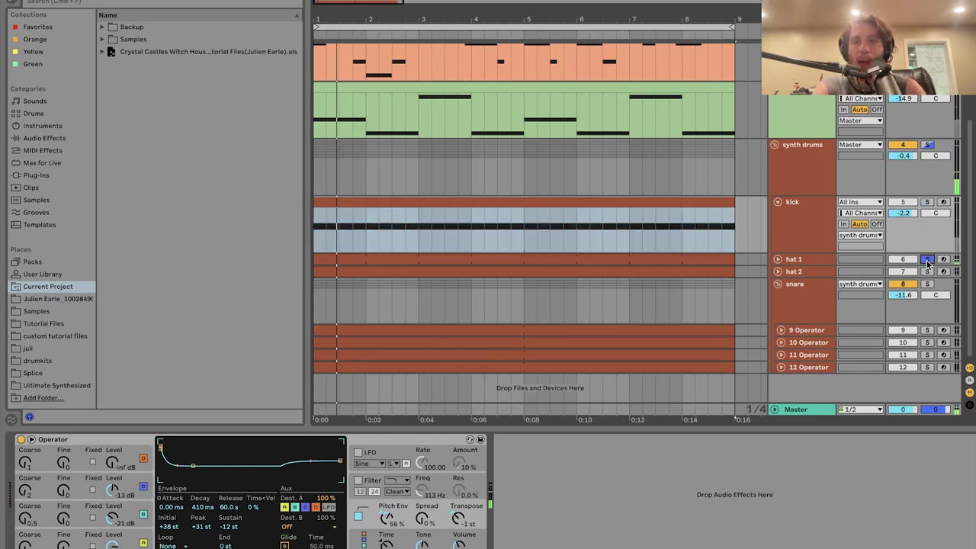
click(927, 271)
click(778, 271)
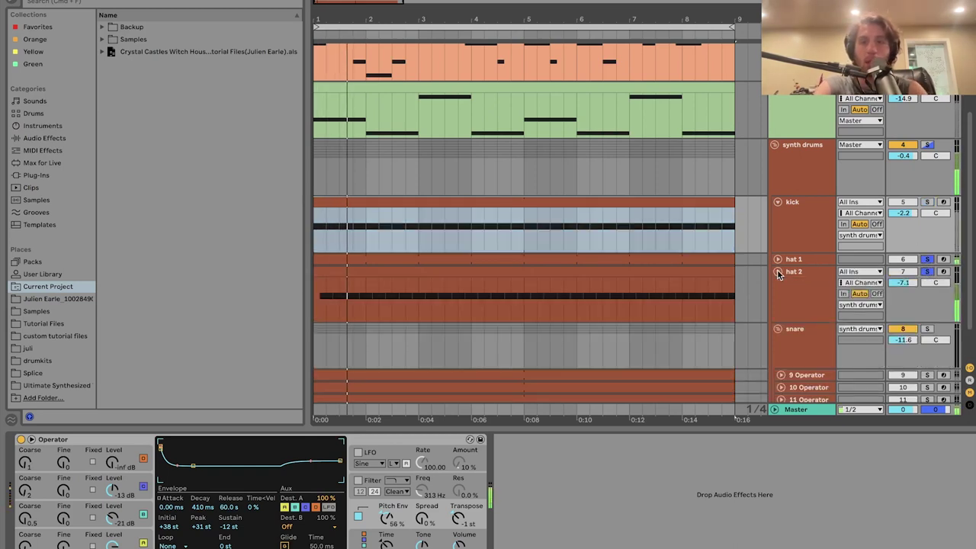
click(778, 259)
scroll(800, 271, down, 2)
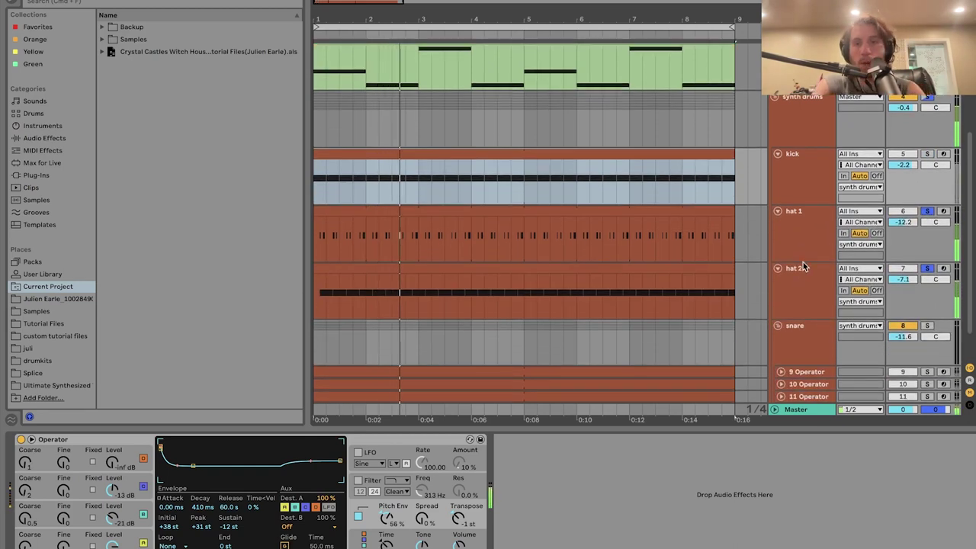
click(807, 247)
Step: Move the solo from hat 1 to hat 2, show hat 2's devices, and play from bar 1
click(927, 211)
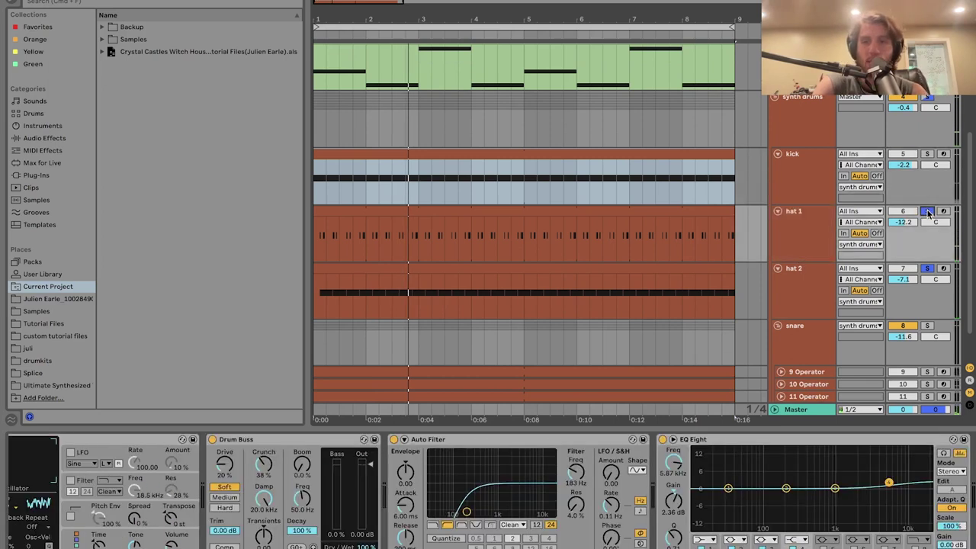
click(926, 211)
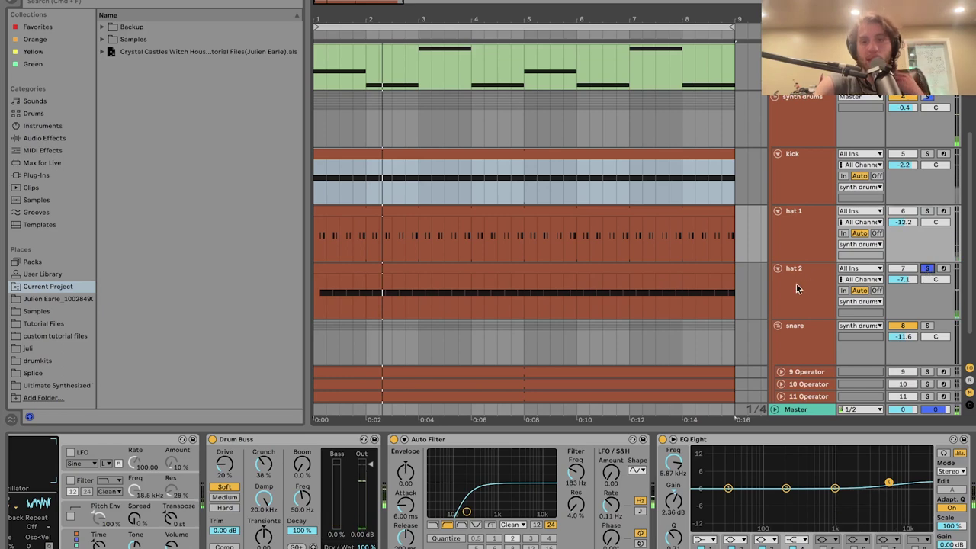
click(927, 268)
click(796, 288)
key(space)
key(space)
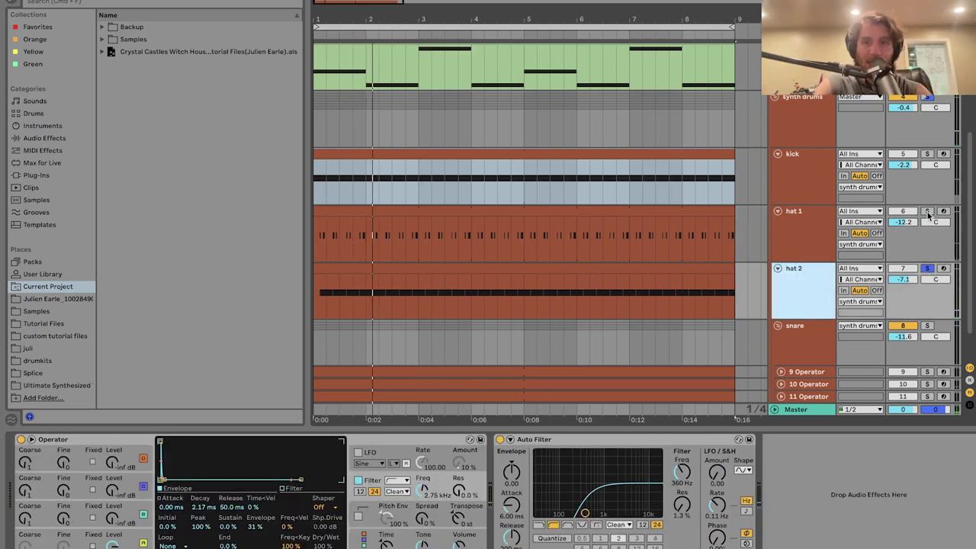
Step: Solo both hats and compare hat 1's Drum Buss, Auto Filter, EQ Eight with hat 2's Operator, Auto Filter
click(927, 212)
click(805, 224)
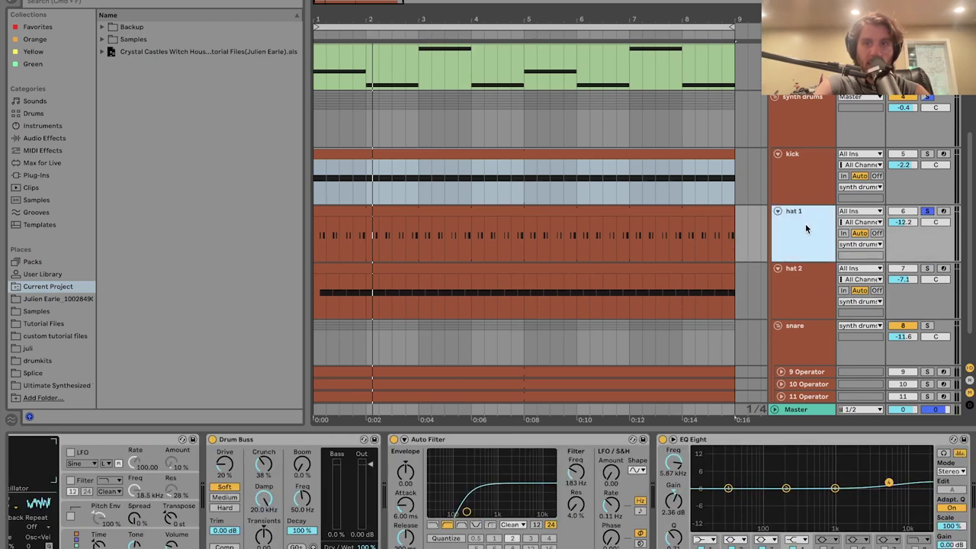
super+click(927, 269)
click(799, 286)
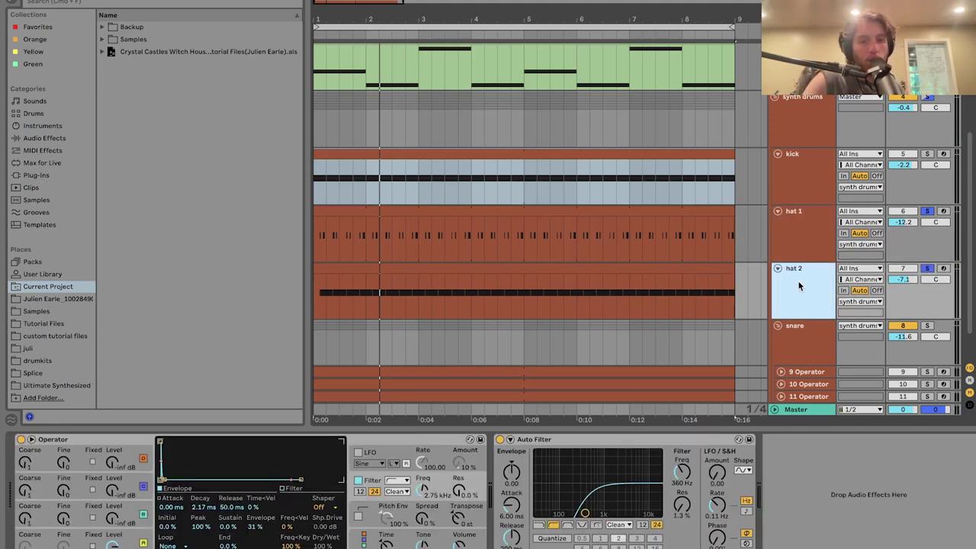
Step: Open the hat 2 and hat 1 clips' notes together and play from bar 1
click(684, 288)
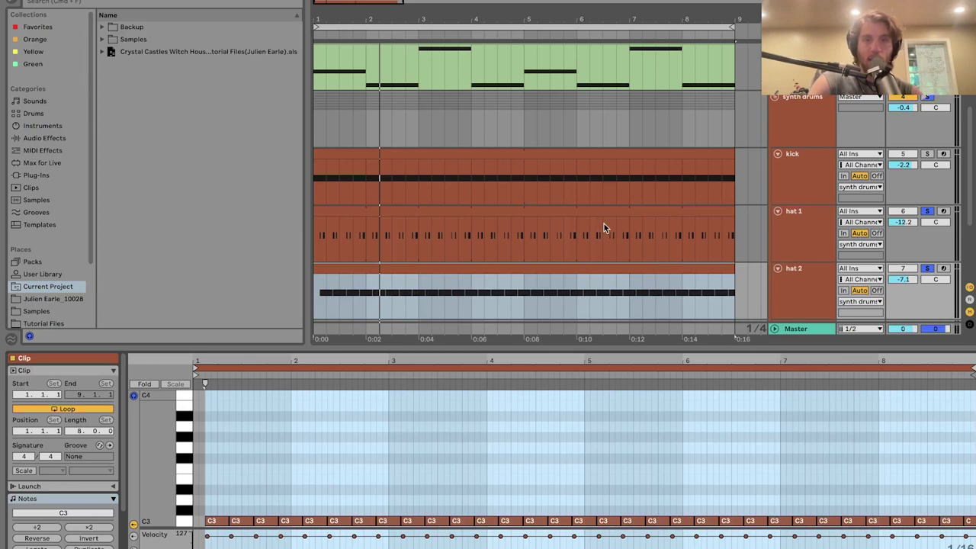
shift+click(598, 214)
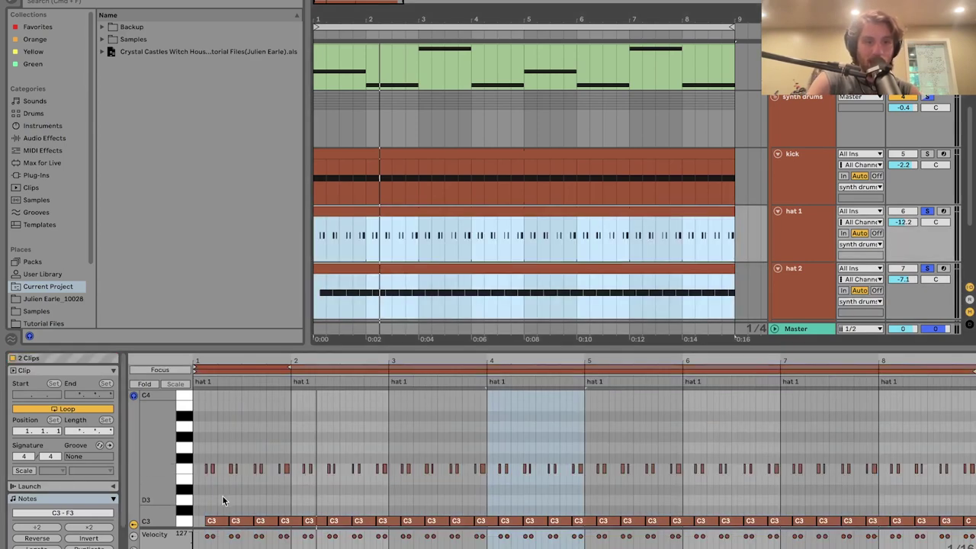
key(space)
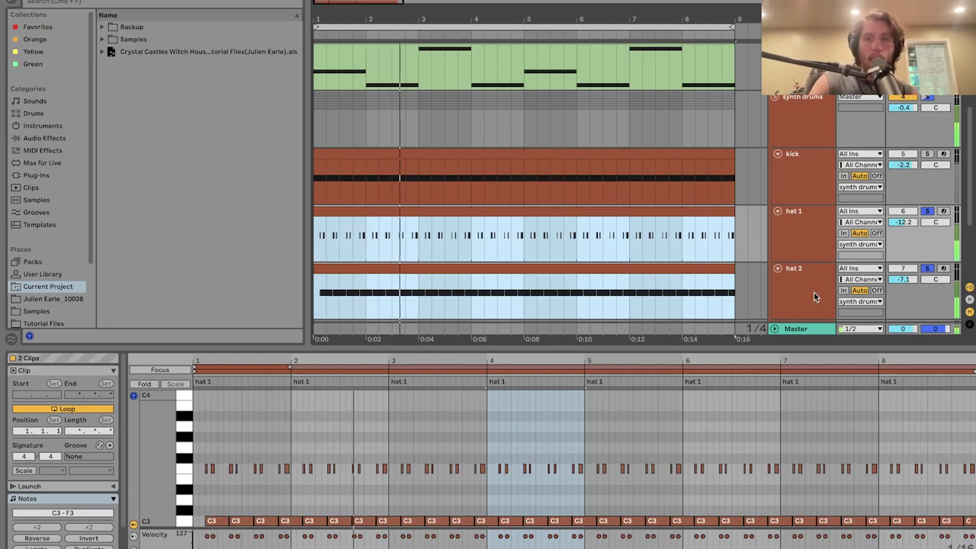
Step: Unsolo hat 2 and leave hat 1 soloed, showing its Operator, Drum Buss, Auto Filter and EQ Eight
click(927, 269)
click(808, 240)
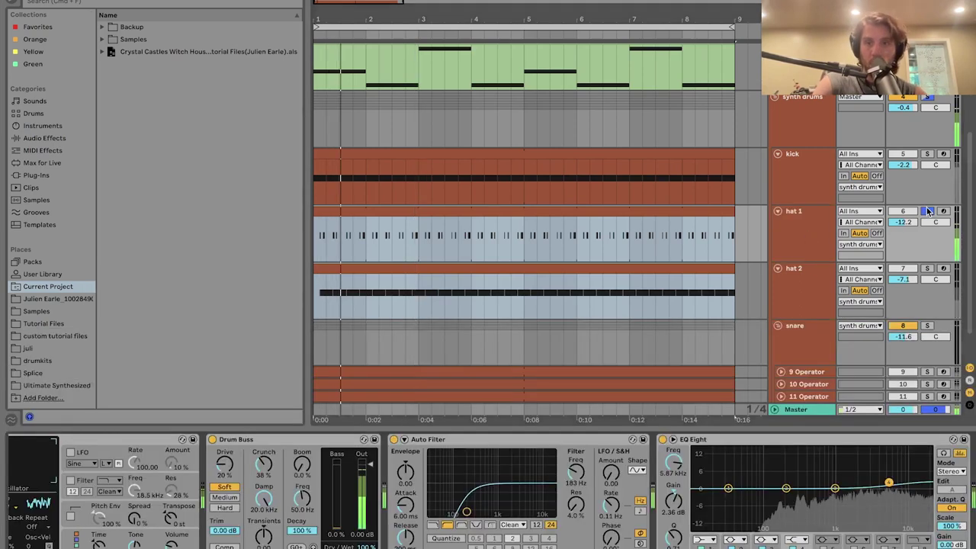
click(928, 211)
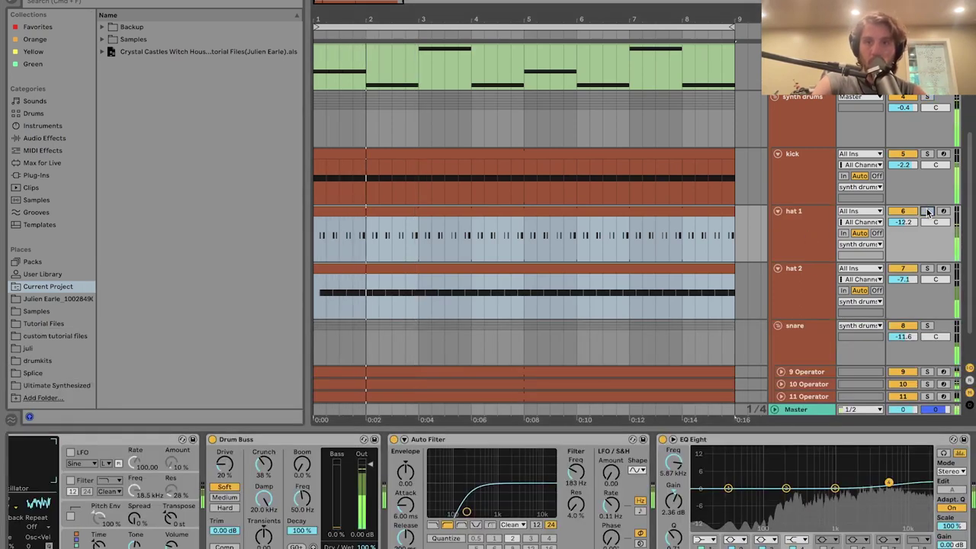
click(927, 211)
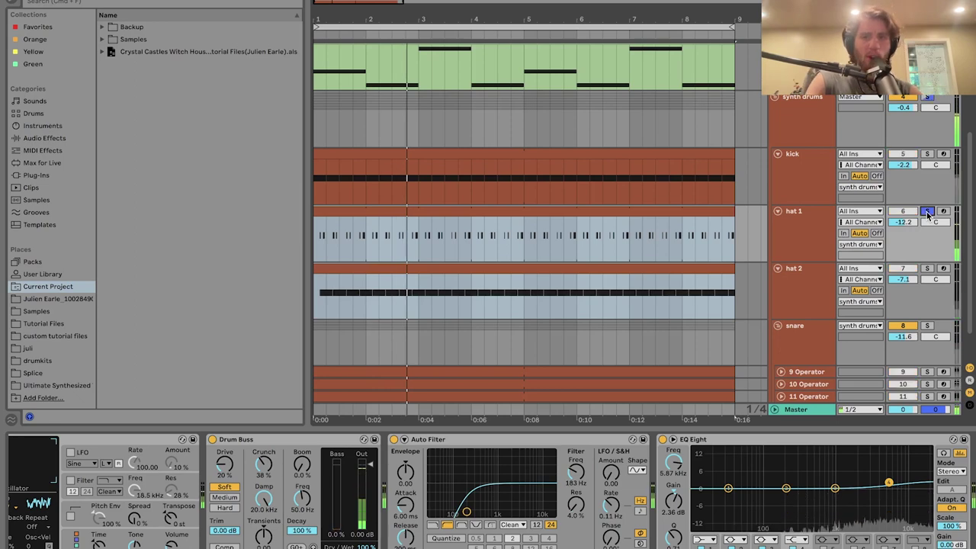
click(804, 240)
Step: Open the hat 1 clip's F3 notes in the MIDI editor and play it, then return to its devices
scroll(326, 530, left, 5)
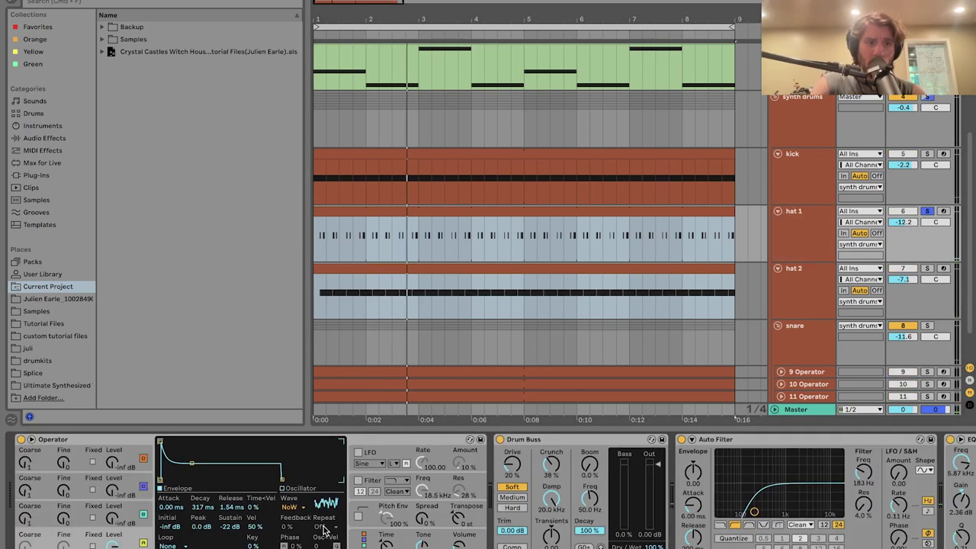
double_click(403, 209)
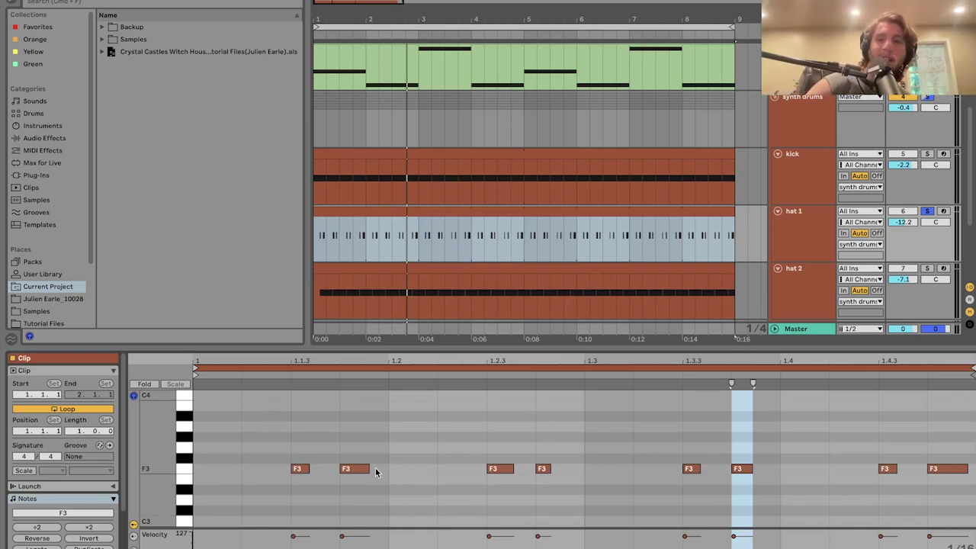
key(space)
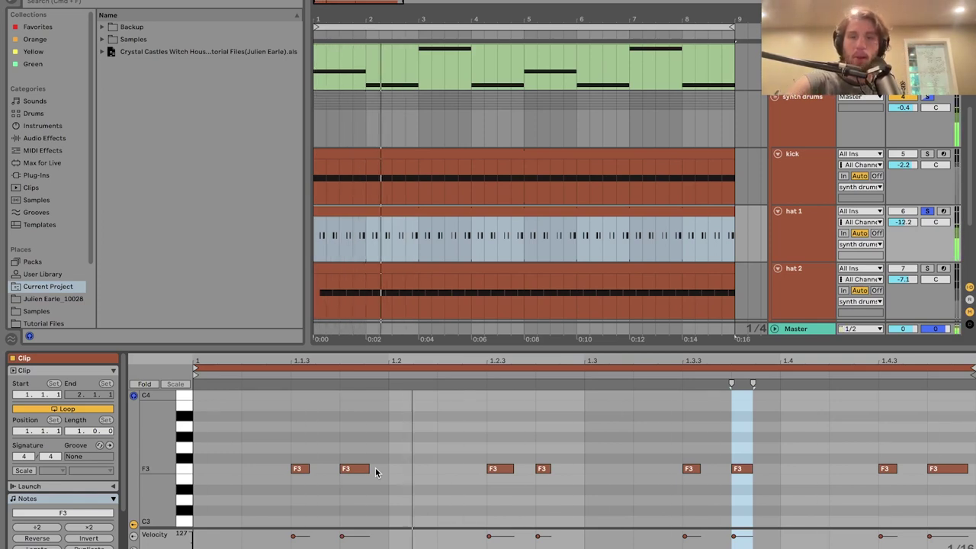
click(794, 244)
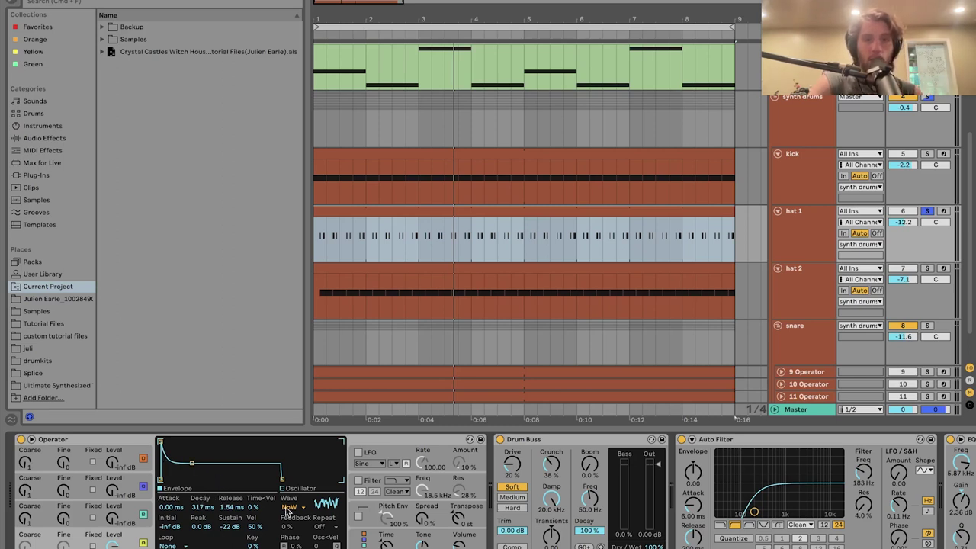
Step: Solo hat 2 instead of hat 1 and play the beat from the start
scroll(573, 526, right, 10)
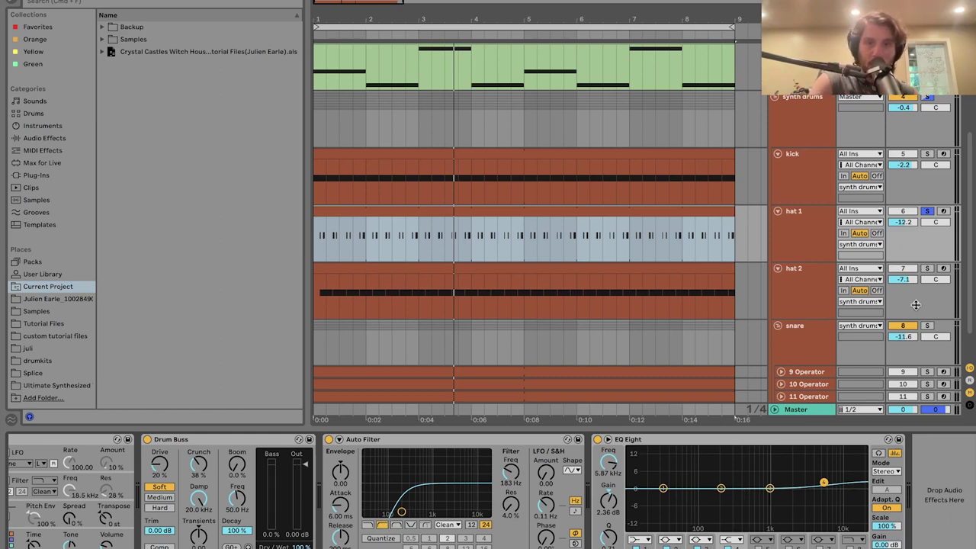
click(927, 269)
key(space)
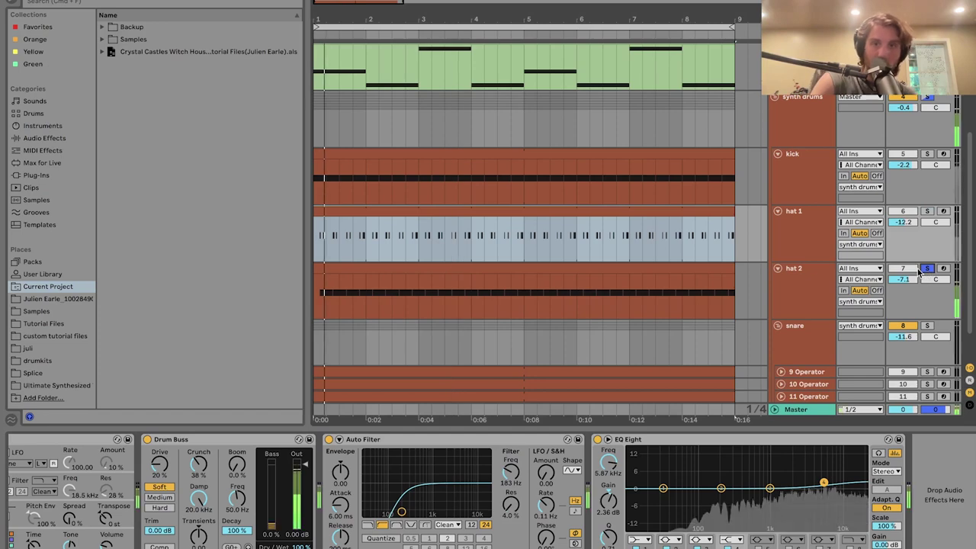
Step: Show hat 2's Operator and Auto Filter, viewing Operator's oscillator and filter envelopes
click(814, 294)
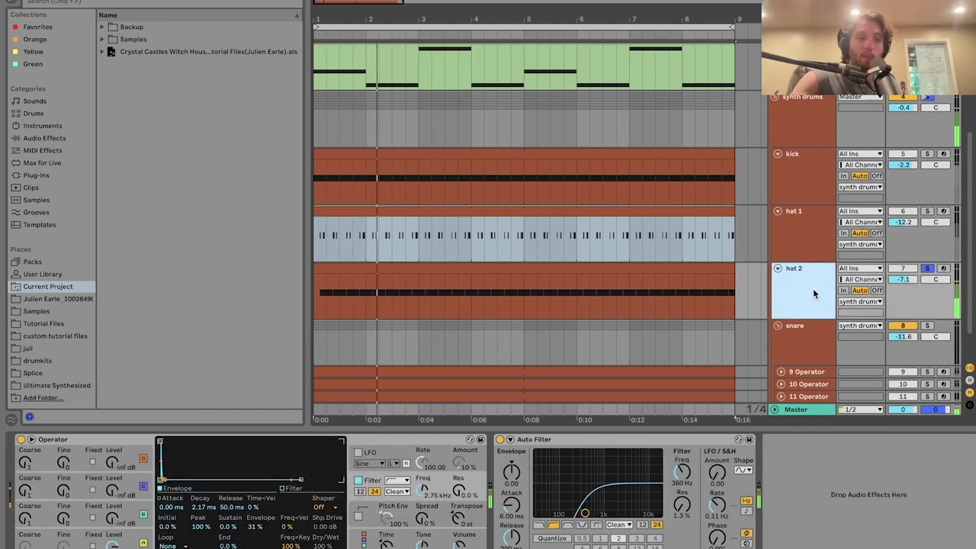
click(137, 541)
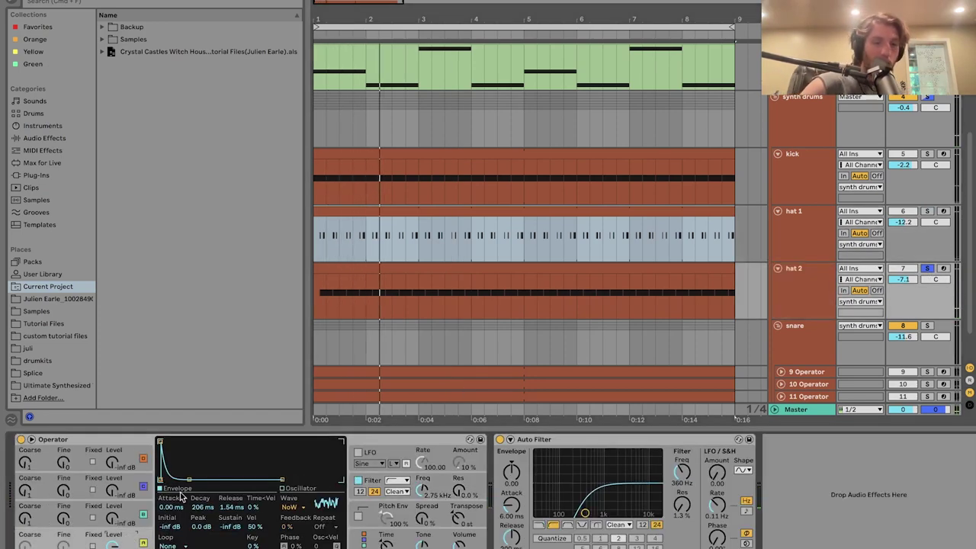
click(442, 485)
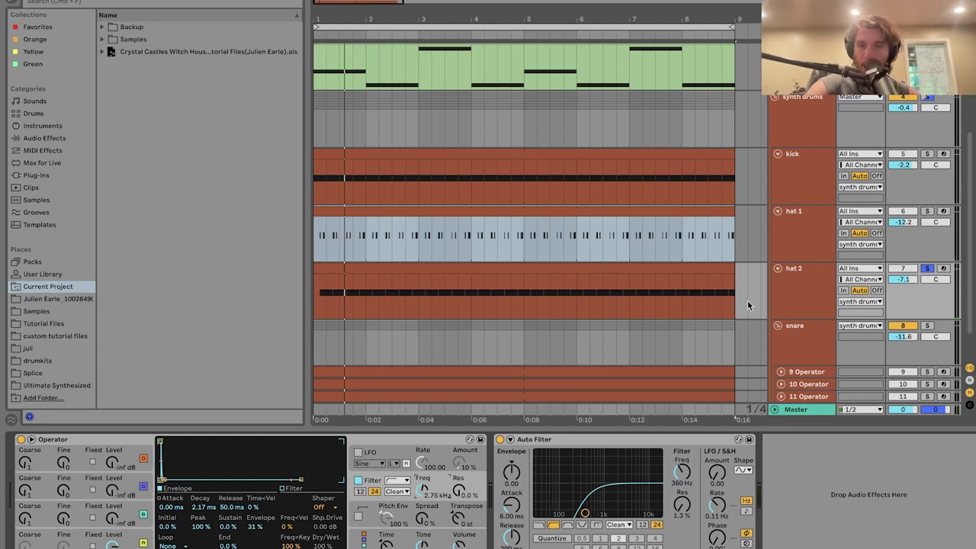
scroll(761, 295, down, 2)
Step: Solo the snare group and inspect the 9 and 12 Operator layers' devices
click(791, 286)
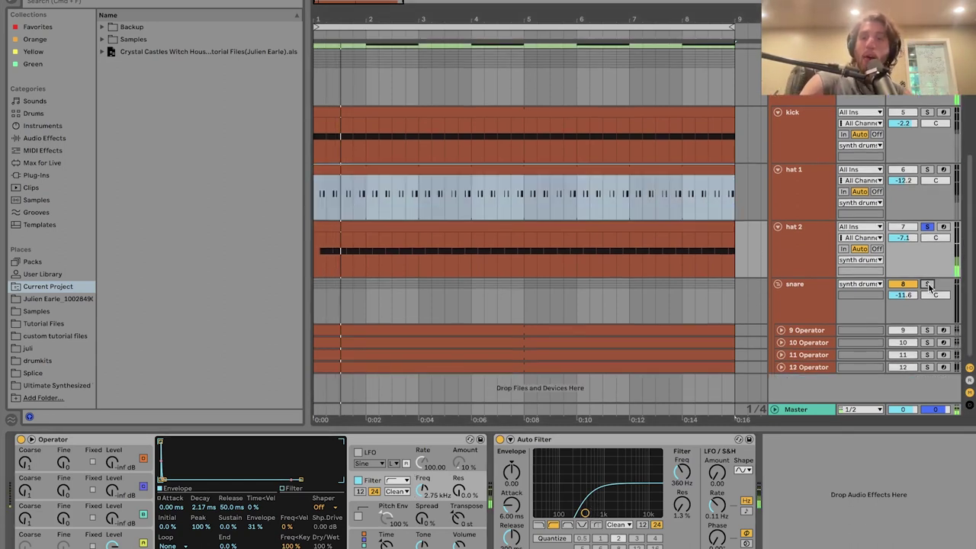
click(806, 329)
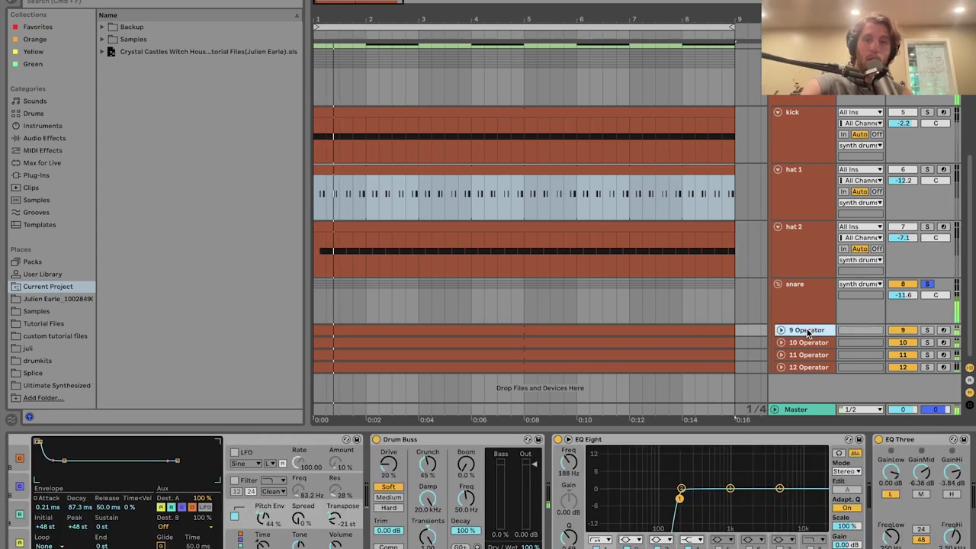
scroll(807, 333, down, 5)
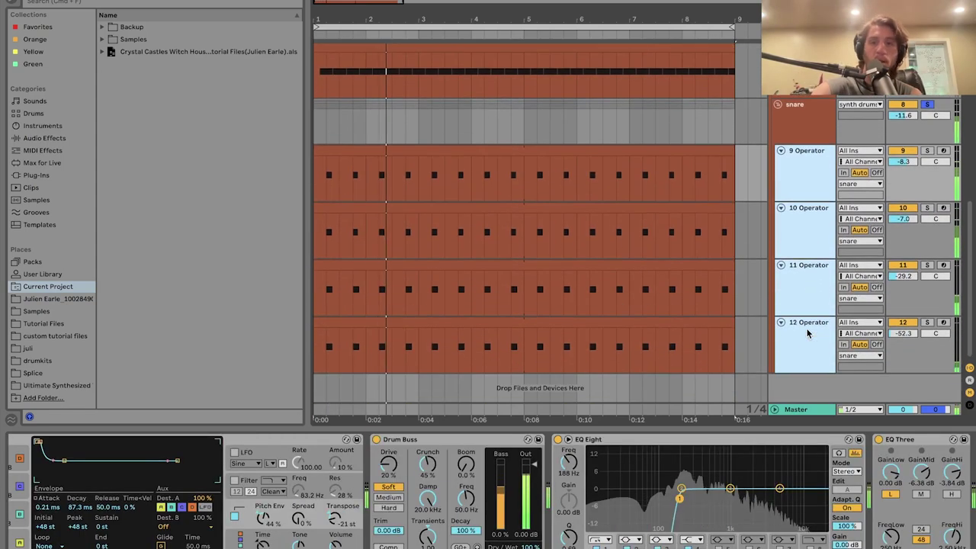
click(807, 333)
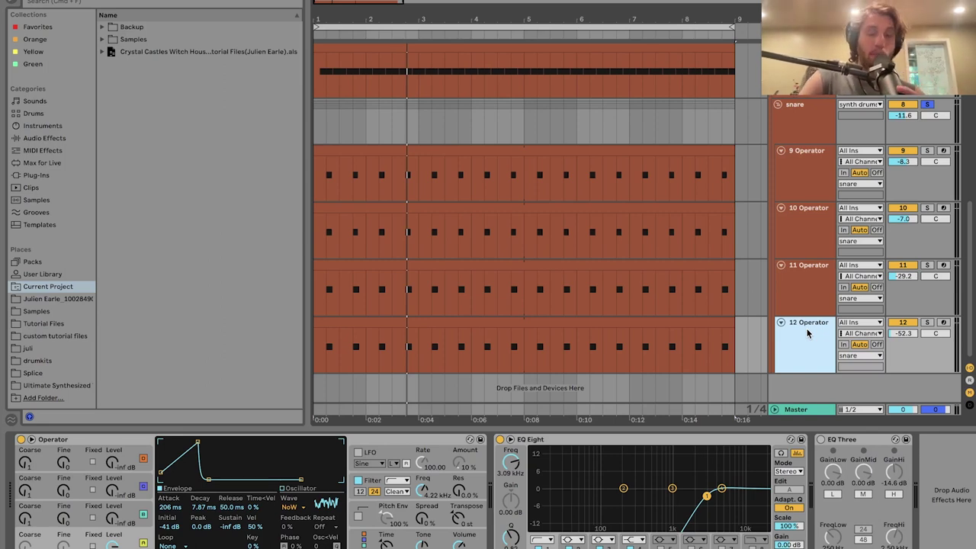
Step: Delete both EQ Three devices from the snare group's chain, leaving Overdrive, Drum Buss and EQ Eight
click(823, 115)
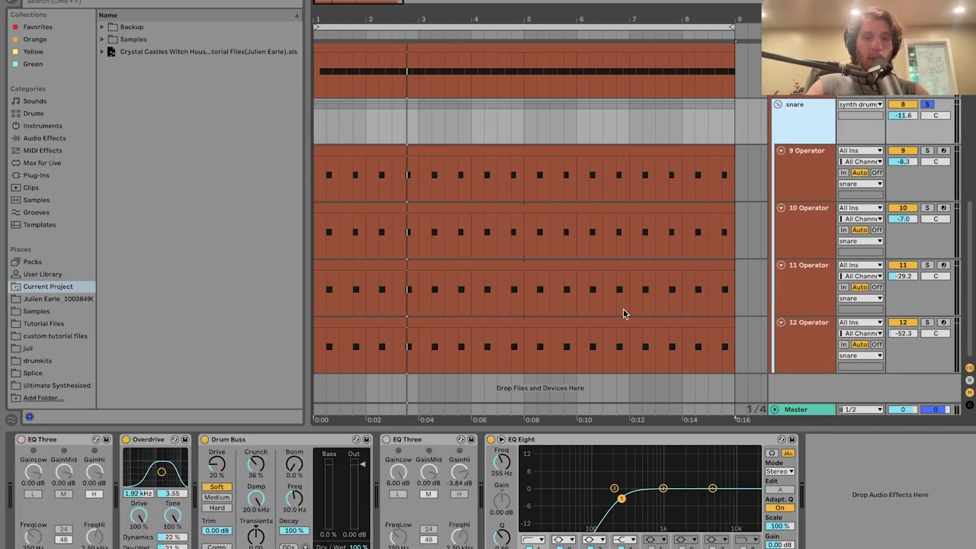
click(385, 439)
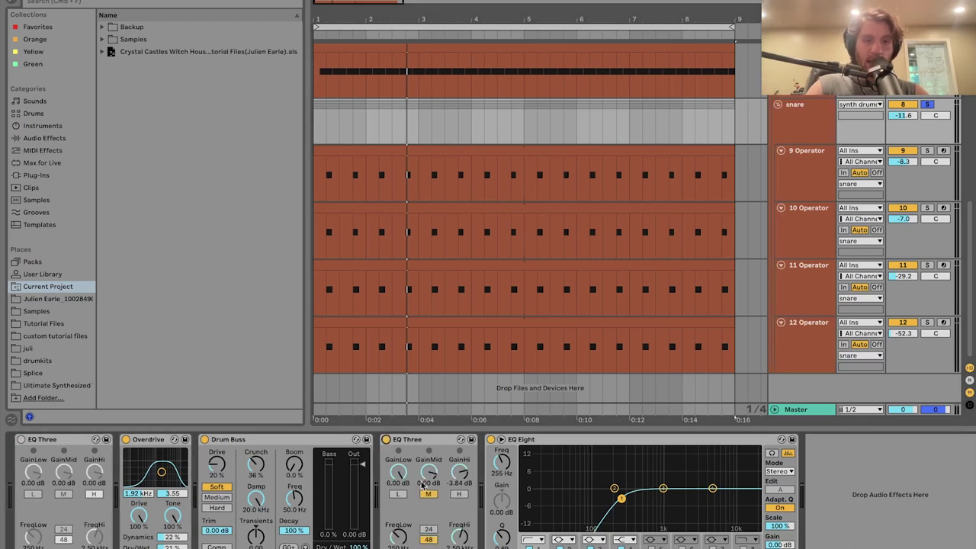
click(77, 441)
key(Delete)
click(322, 494)
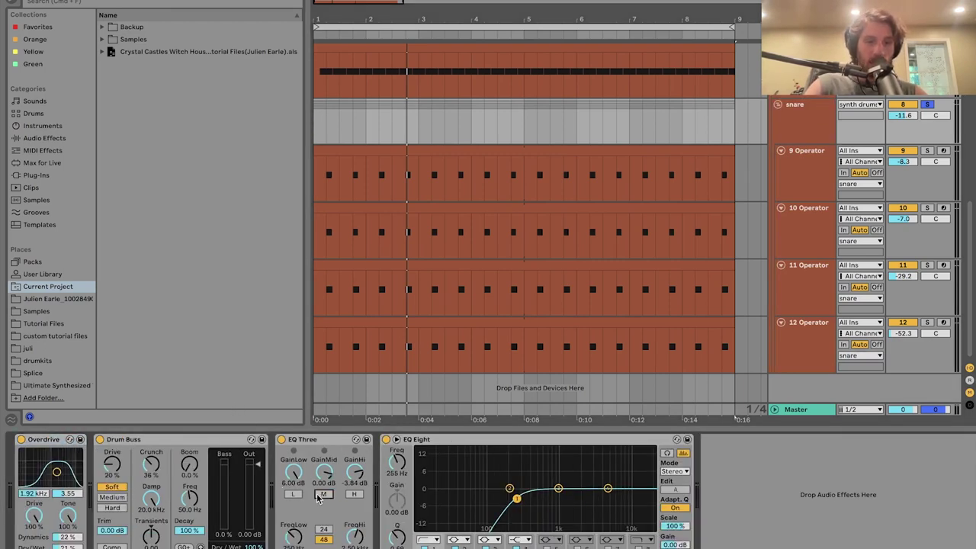
click(294, 494)
key(space)
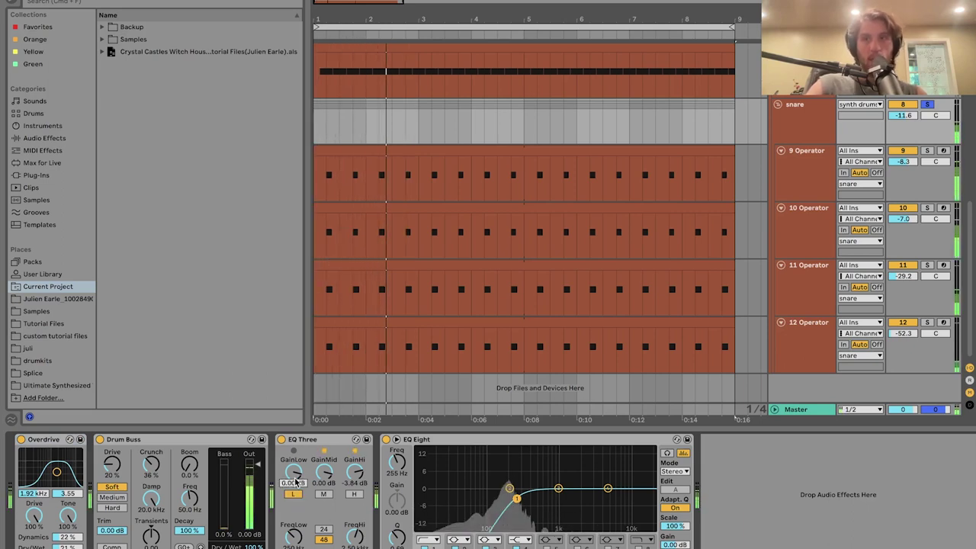
click(307, 442)
key(Delete)
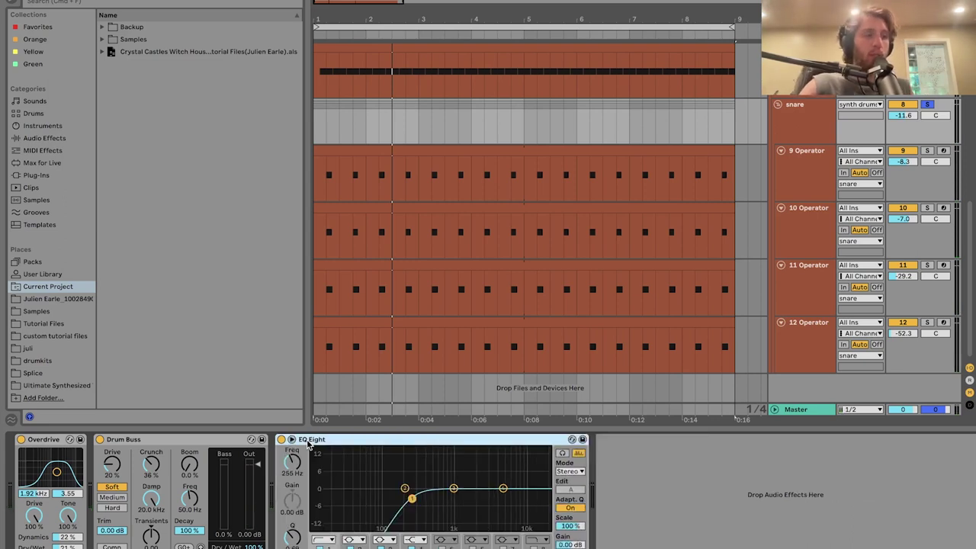
Step: Inspect the 9 and 10 Operator layers' devices, play, and toggle 9 Operator's solo on and off
click(810, 192)
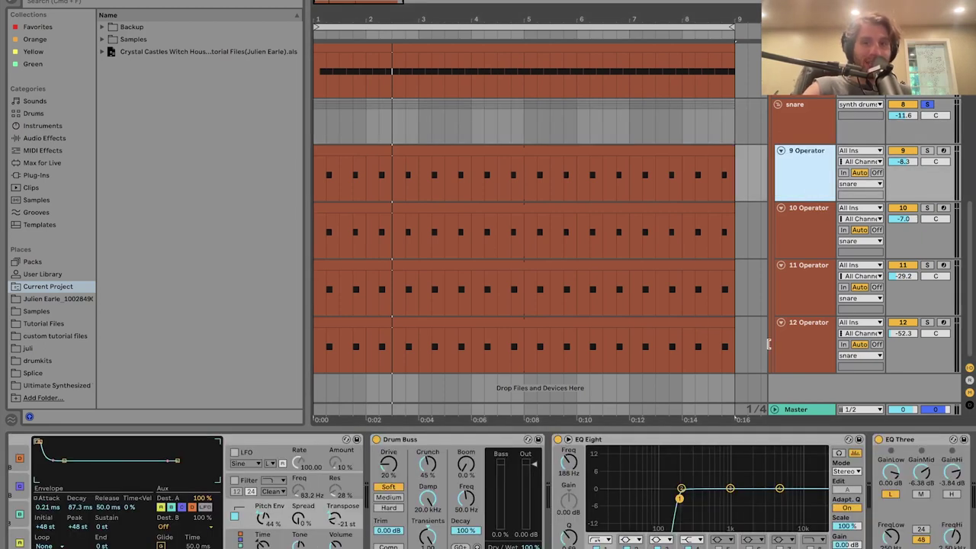
click(794, 244)
key(space)
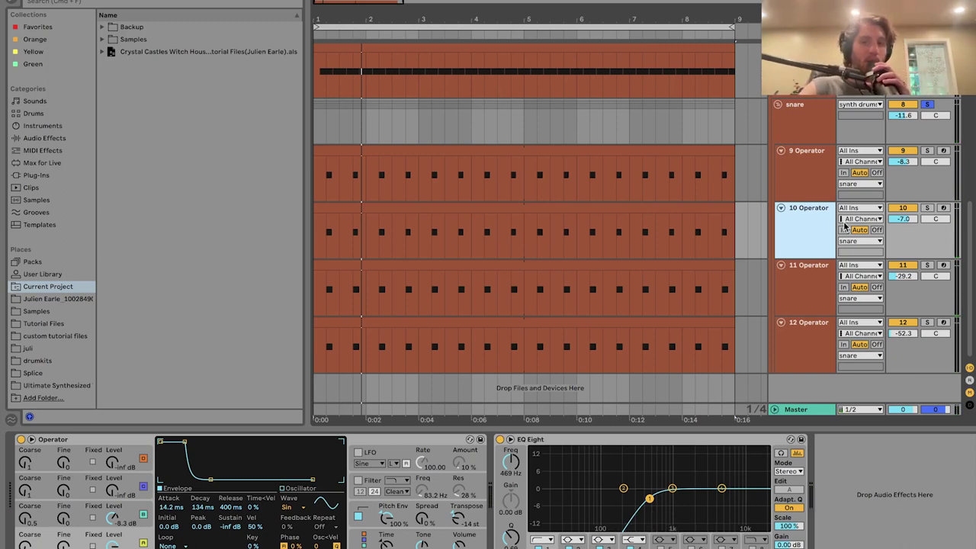
click(926, 151)
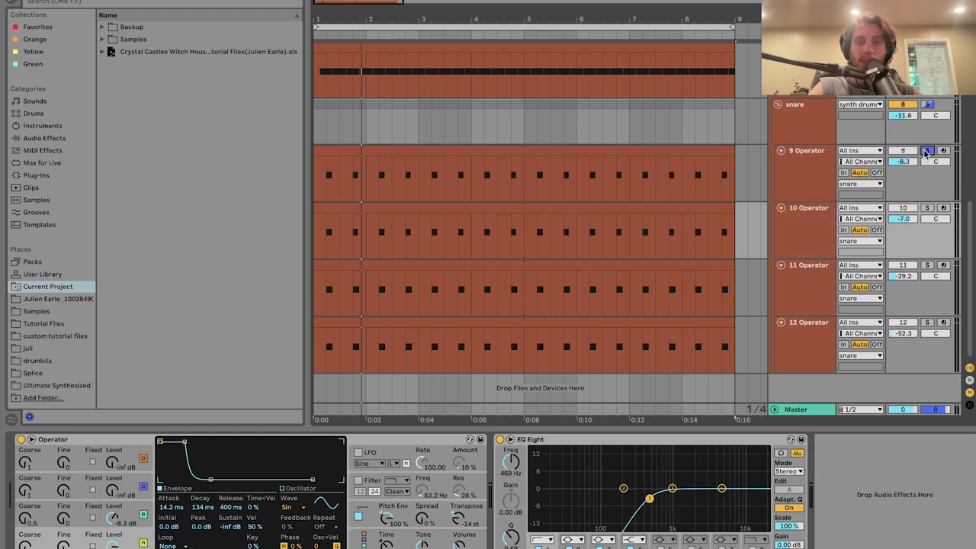
click(926, 151)
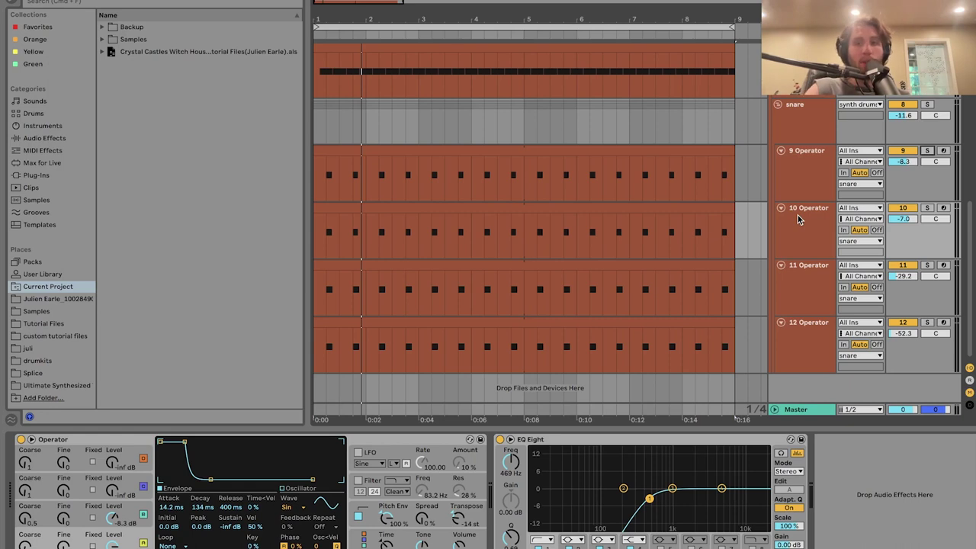
Step: Solo the 11 Operator snare layer and play it from the start
click(812, 278)
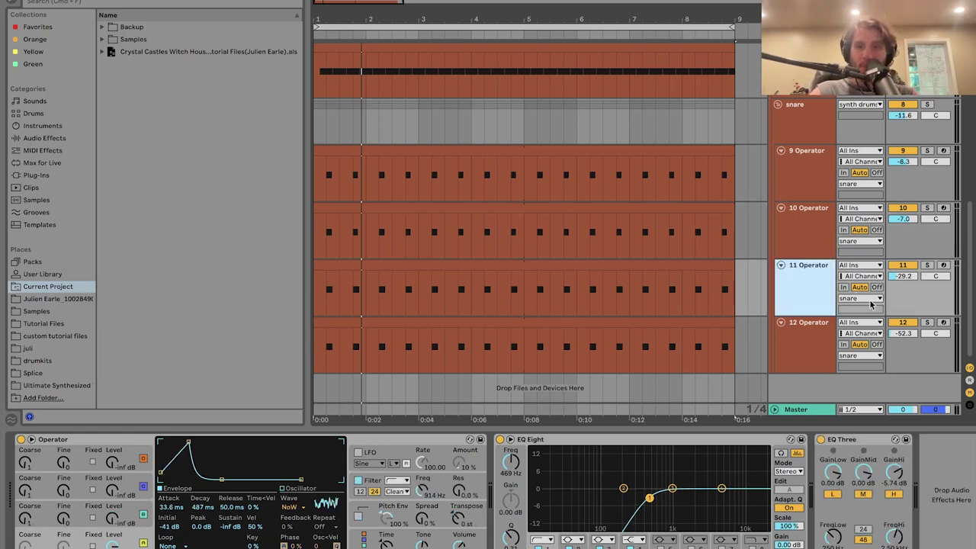
click(927, 265)
click(821, 289)
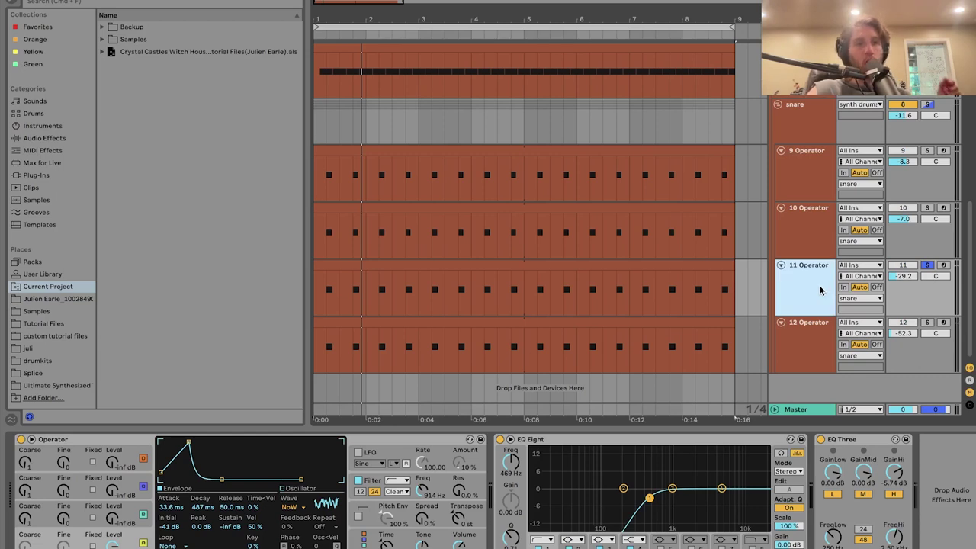
key(space)
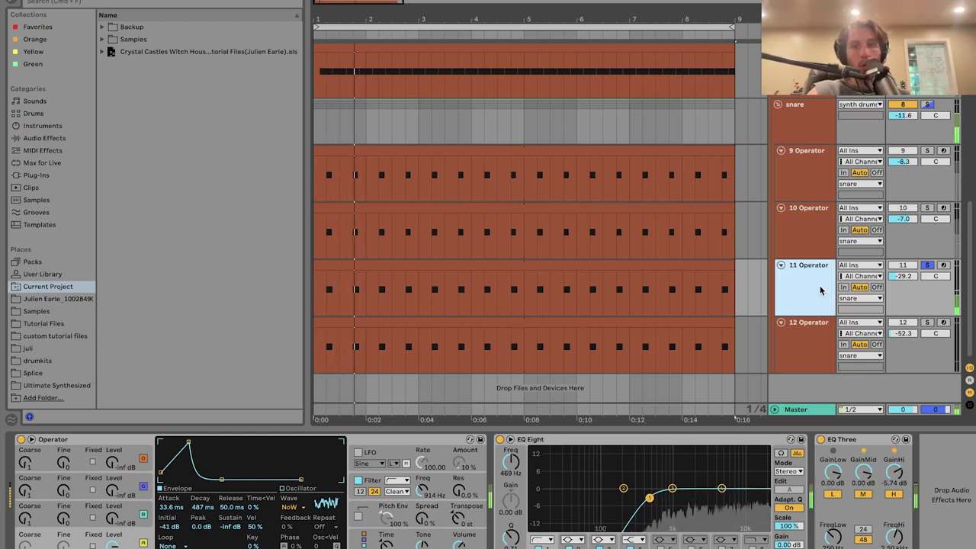
Step: Solo the snare group and compare it with the 12 Operator layer muted and unmuted
click(926, 105)
click(900, 323)
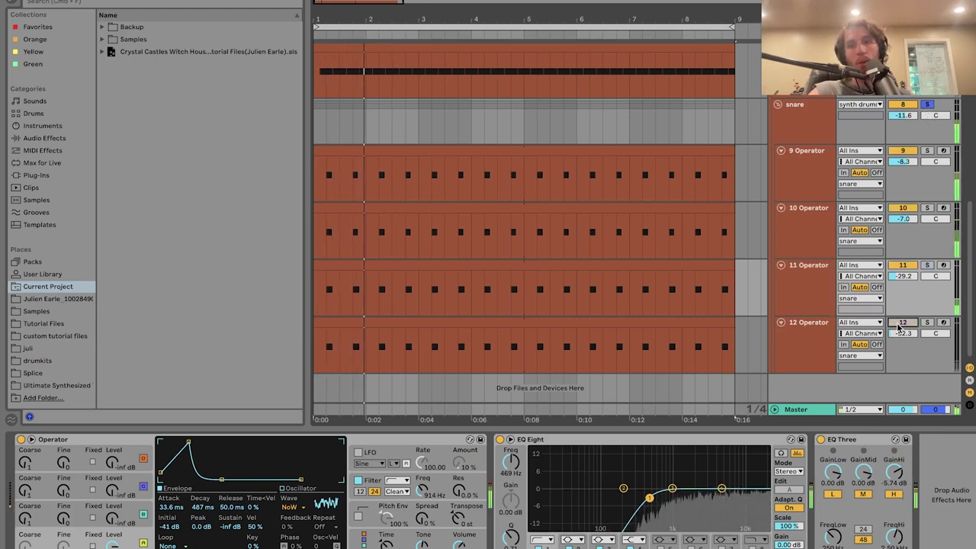
click(900, 324)
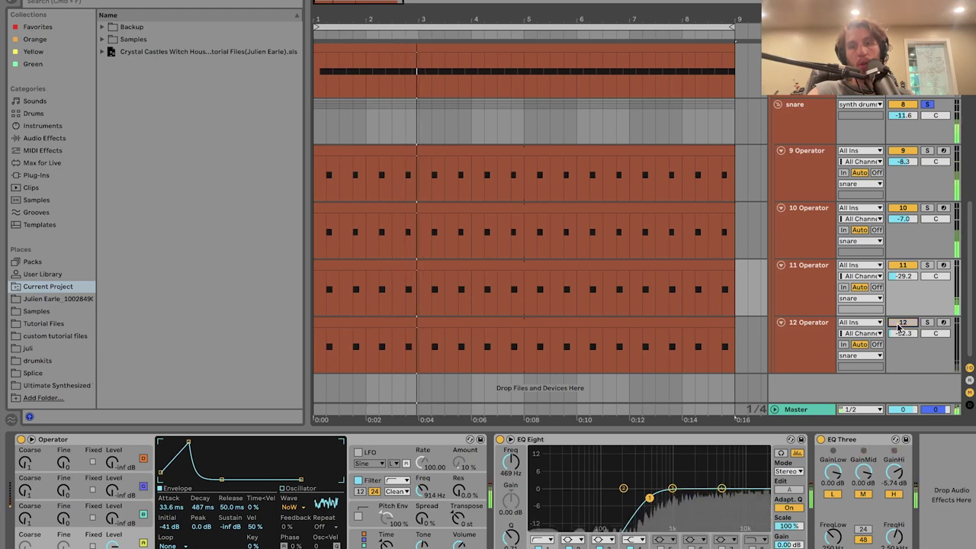
click(900, 323)
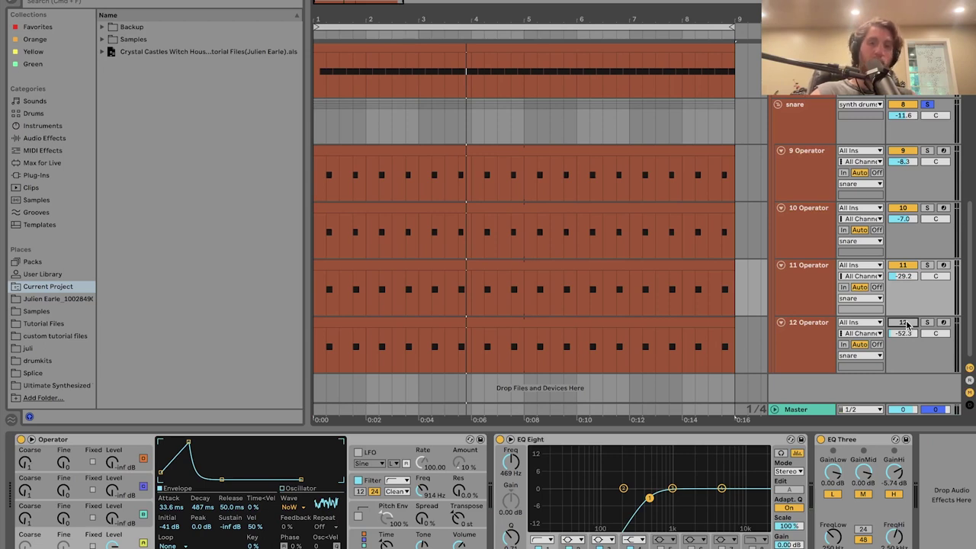
key(space)
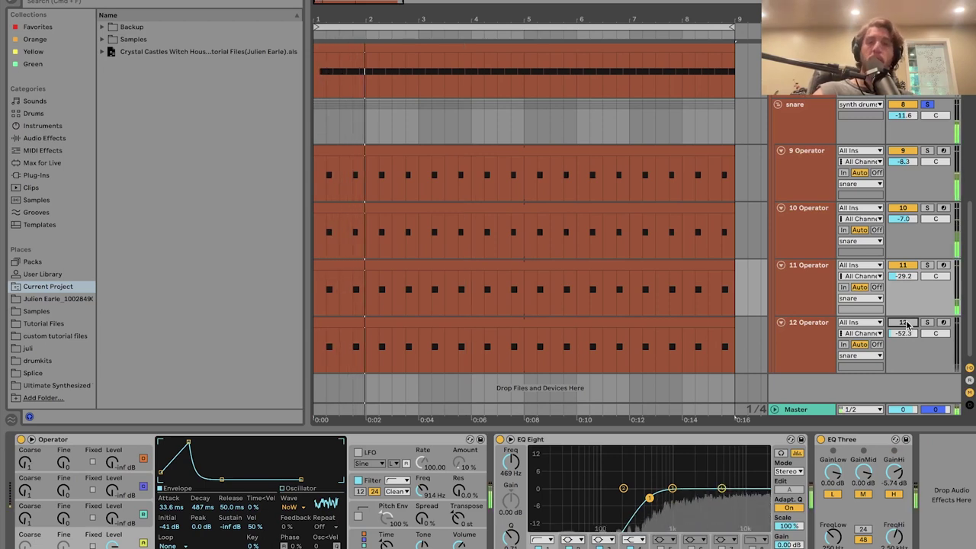
Step: Unmute and solo 12 Operator for a listen, then re-solo the whole snare group
click(901, 324)
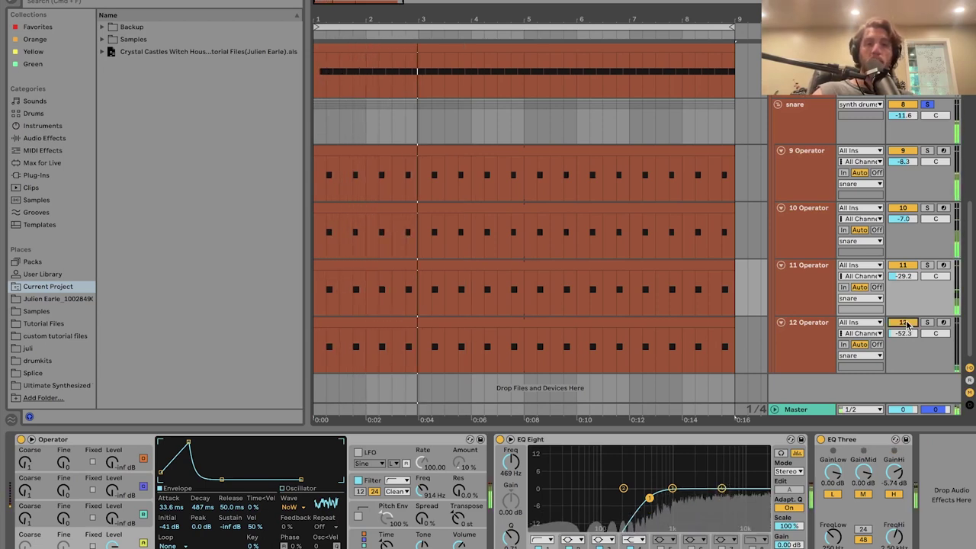
click(927, 321)
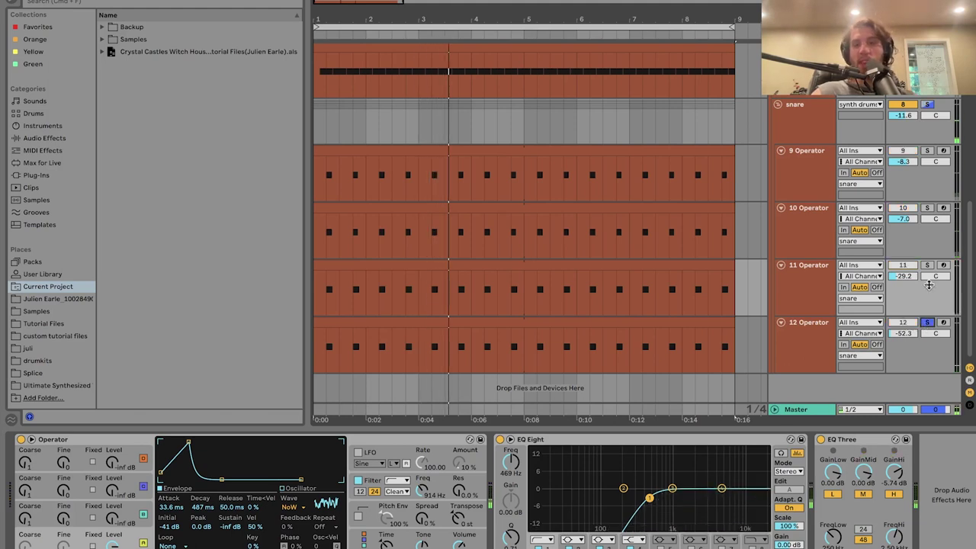
key(space)
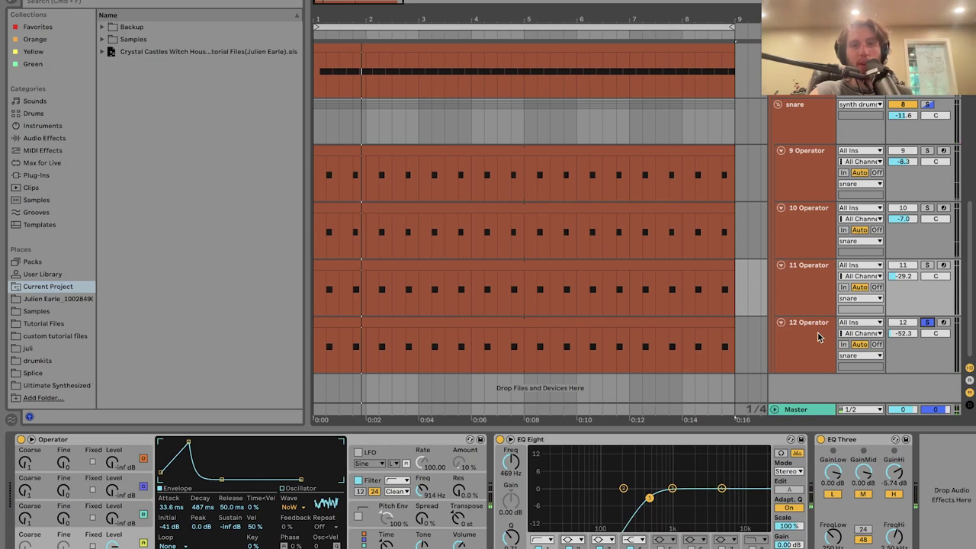
click(927, 105)
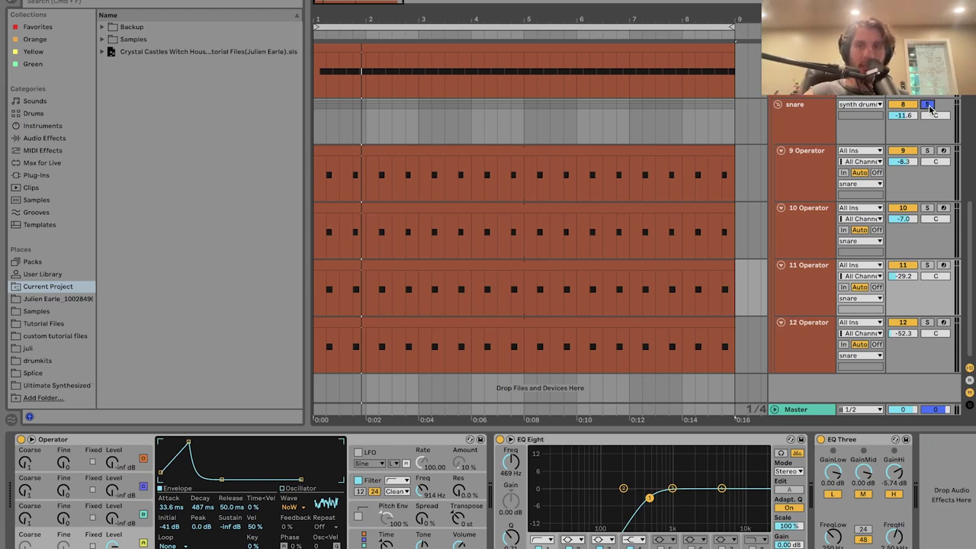
Step: Solo 9 Operator and play it, then switch the solo to 10 Operator
click(927, 150)
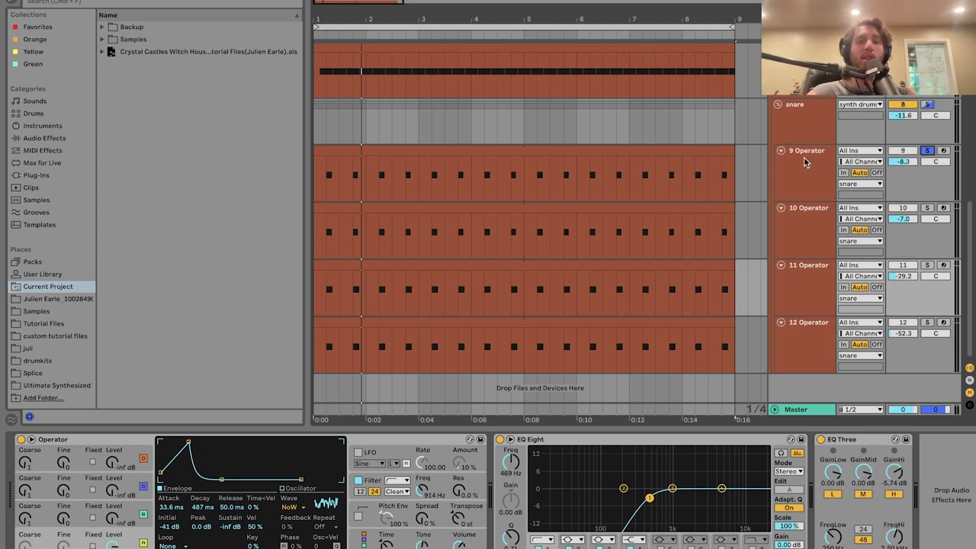
click(803, 157)
key(space)
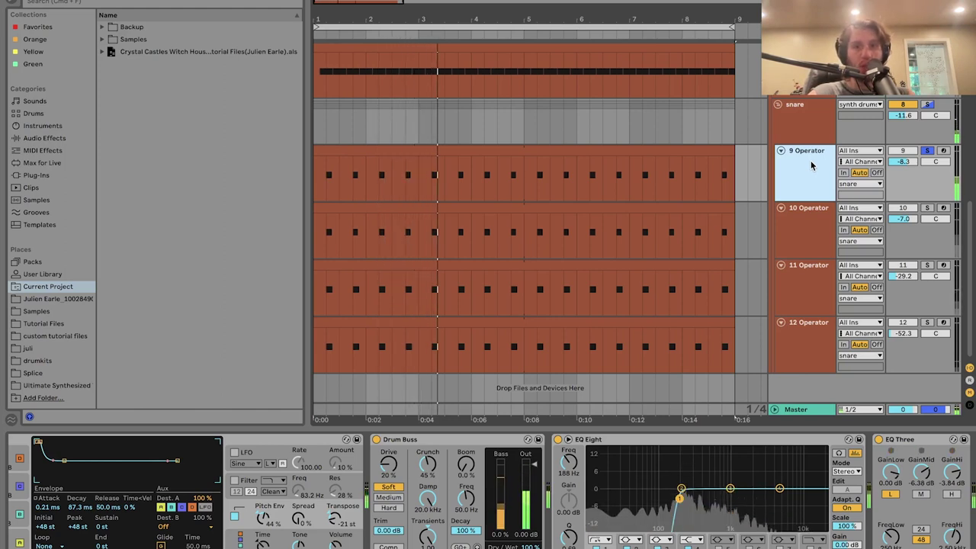
click(805, 220)
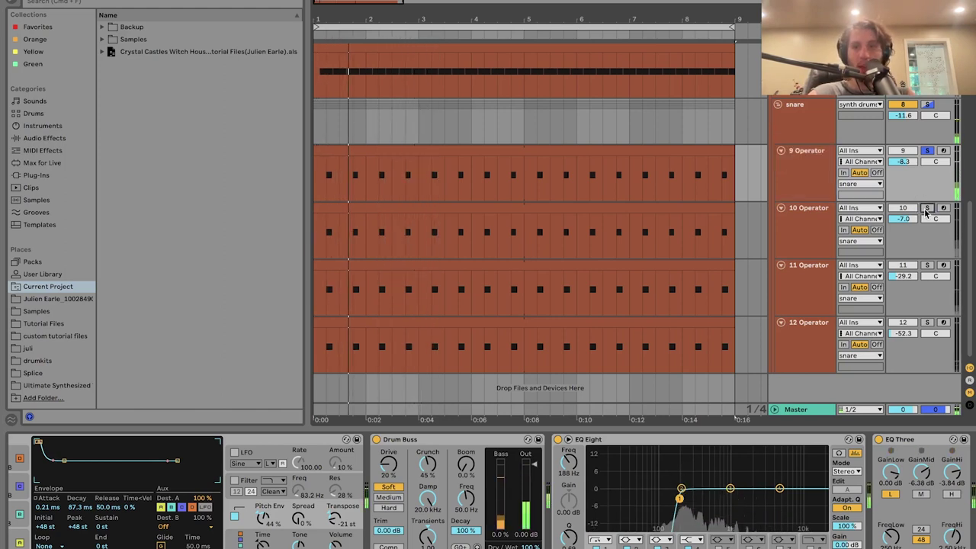
click(805, 221)
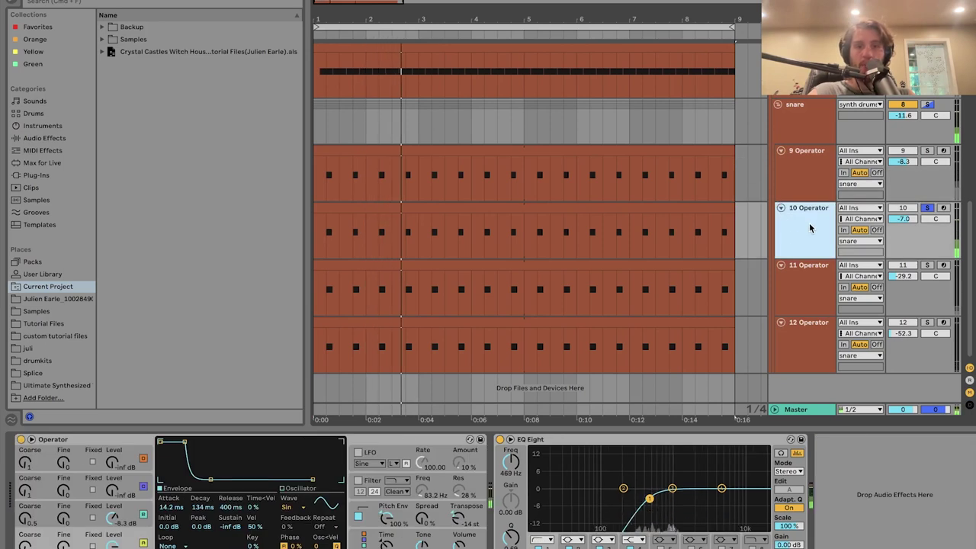
Step: Stack 9, 11 and 12 Operator onto 10's solo while the loop plays
click(928, 151)
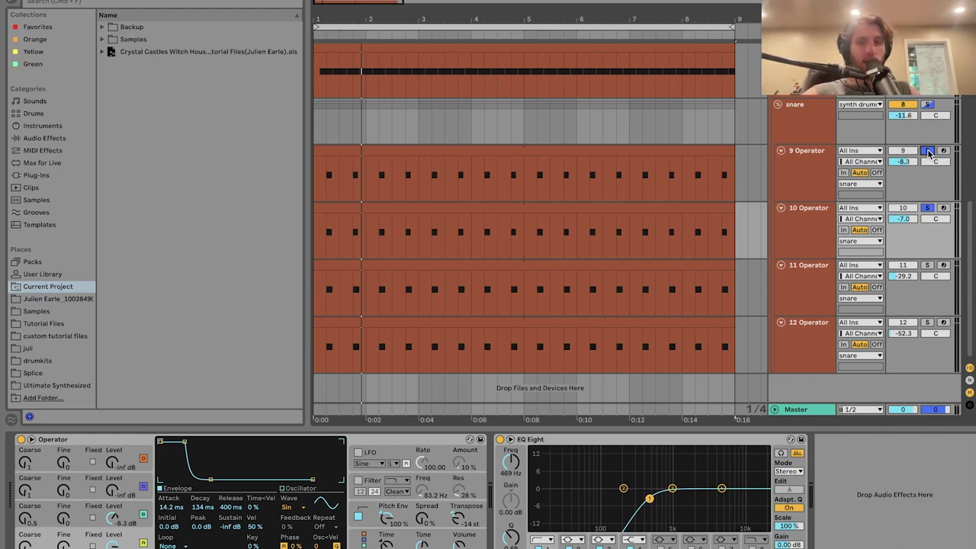
key(space)
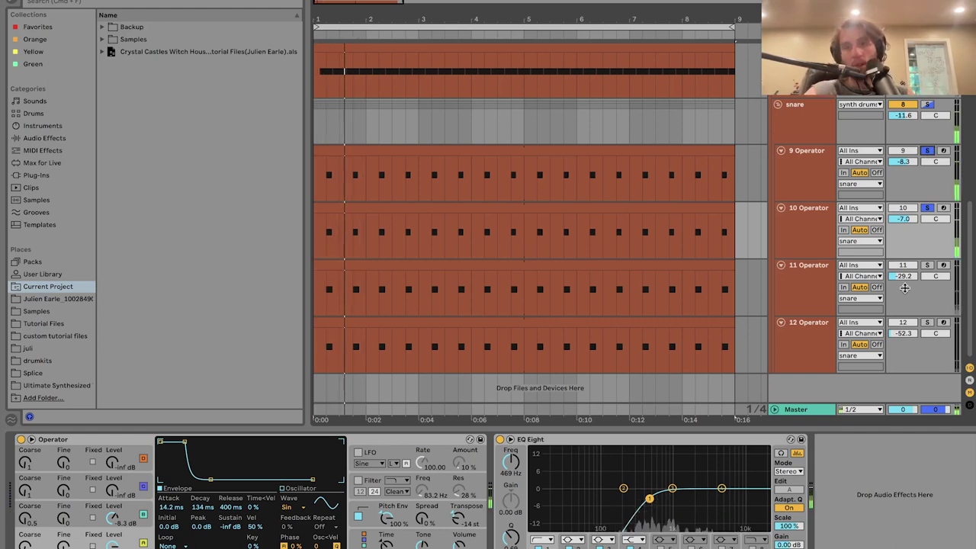
click(926, 265)
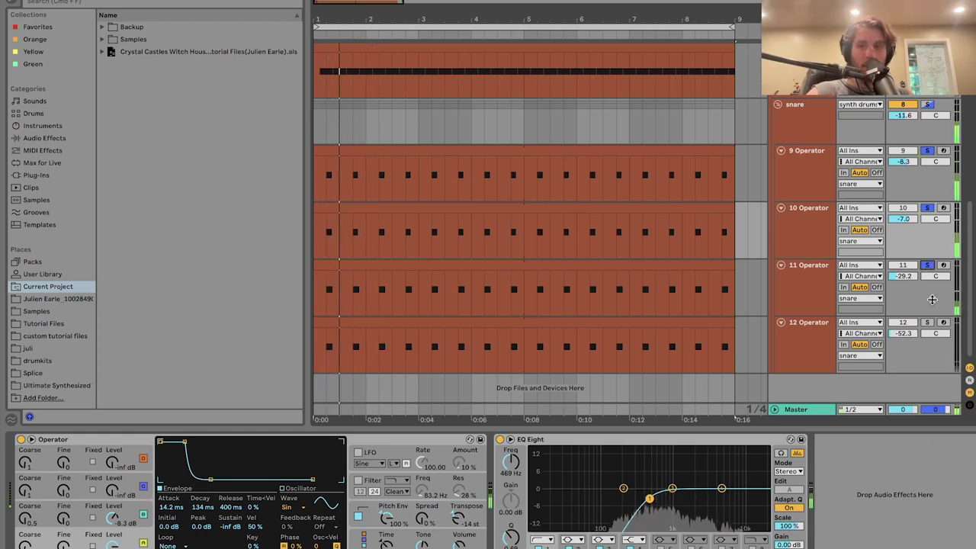
click(928, 322)
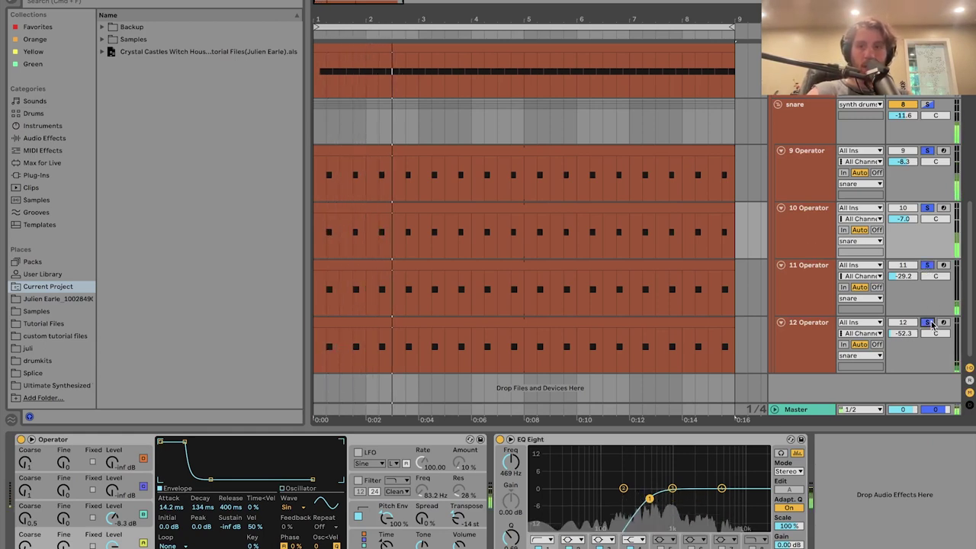
scroll(930, 324, up, 3)
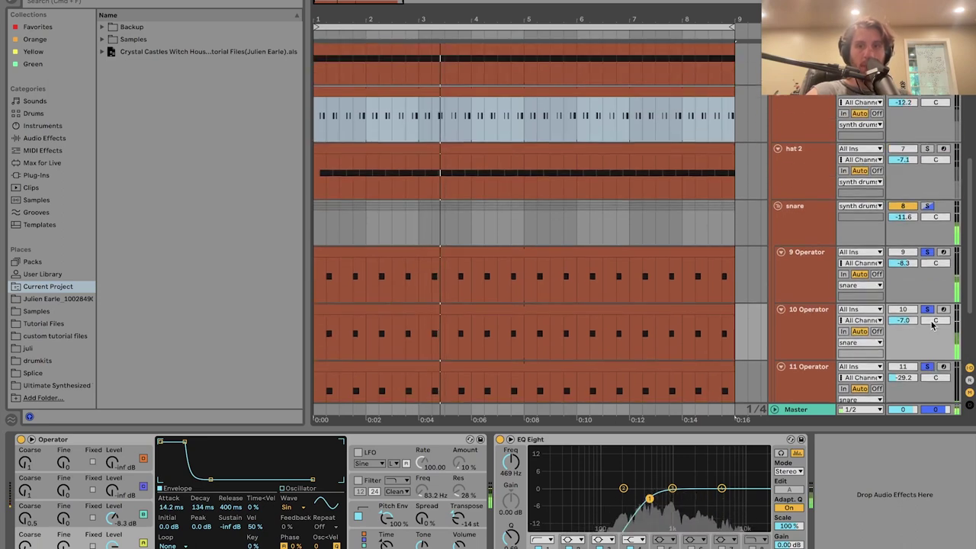
scroll(937, 274, up, 7)
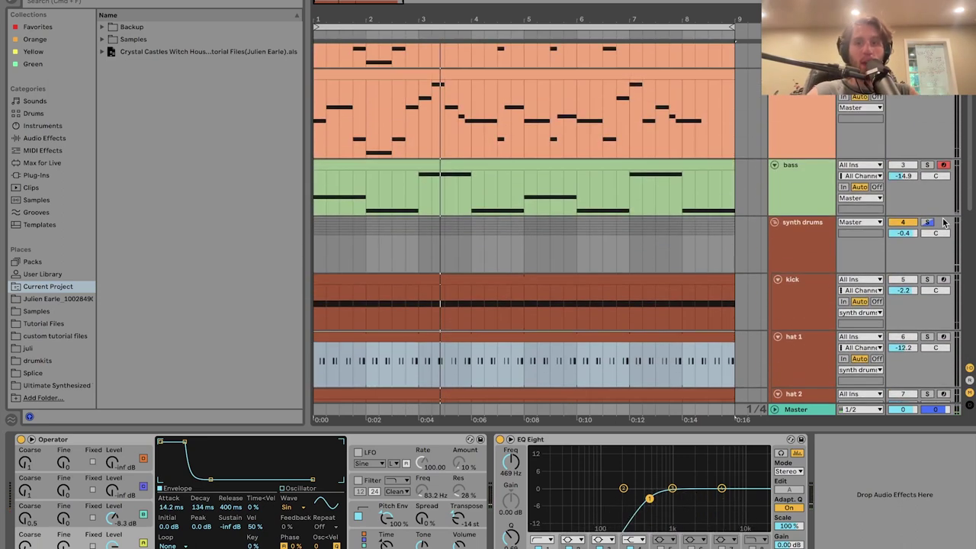
scroll(927, 280, down, 10)
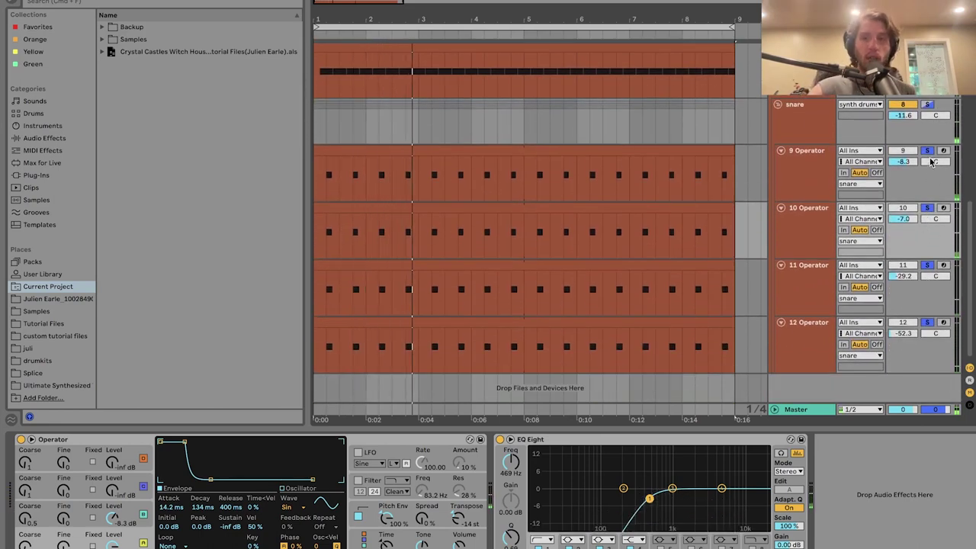
Step: Solo 9 Operator and review its oscillator D and B envelopes and pitch envelope while playing
click(927, 151)
click(800, 174)
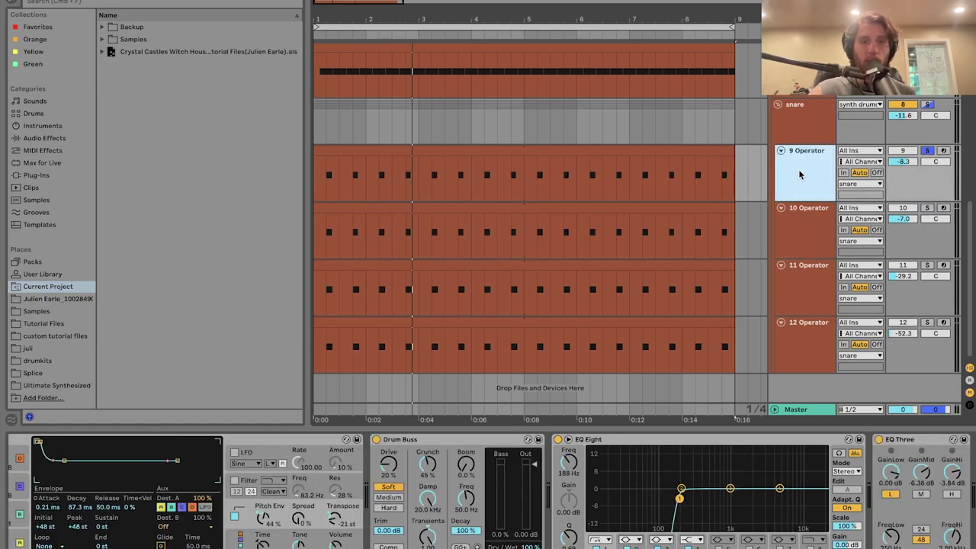
scroll(361, 495, left, 3)
click(113, 544)
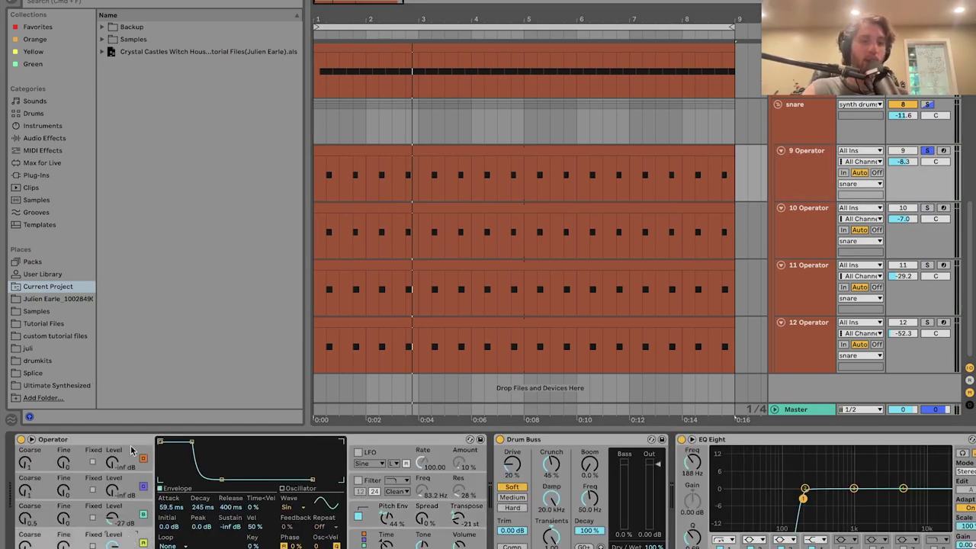
click(120, 516)
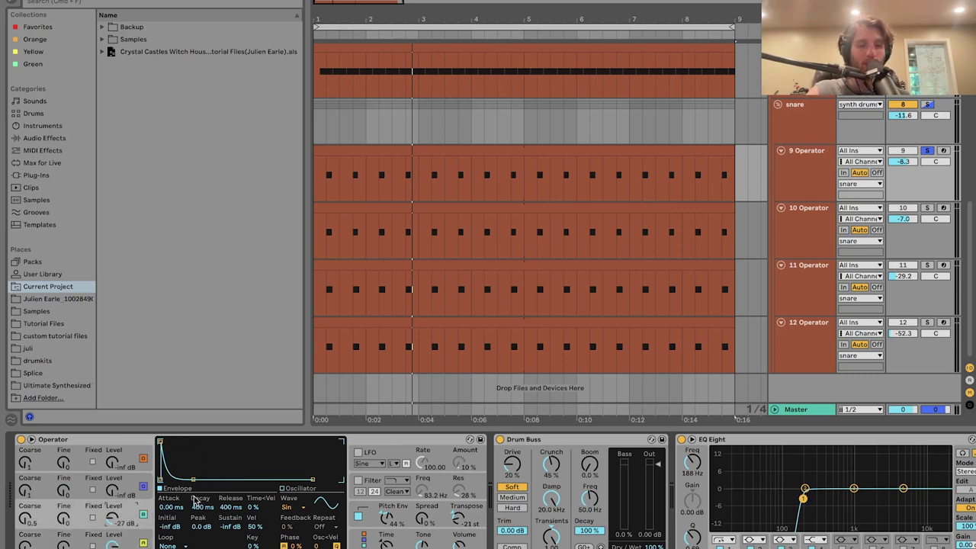
click(387, 515)
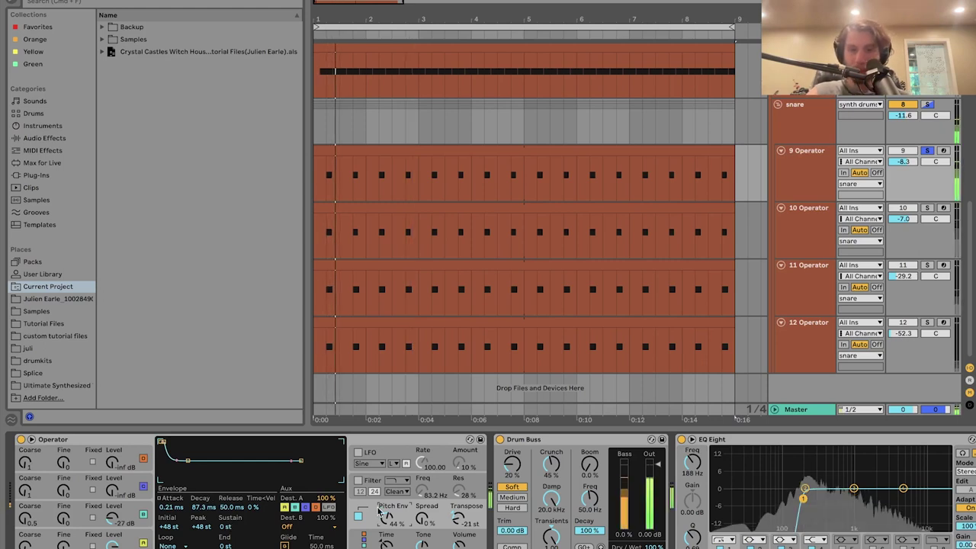
scroll(377, 509, right, 5)
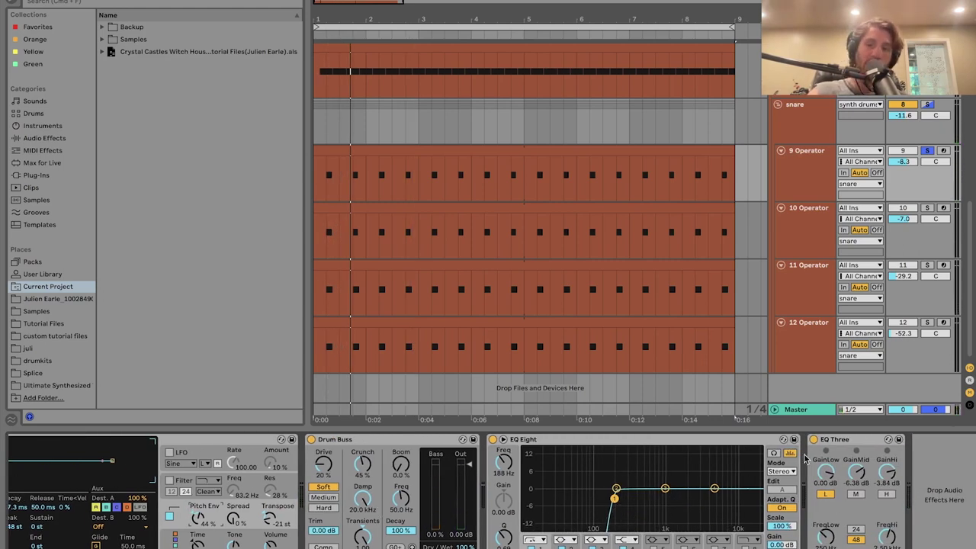
key(space)
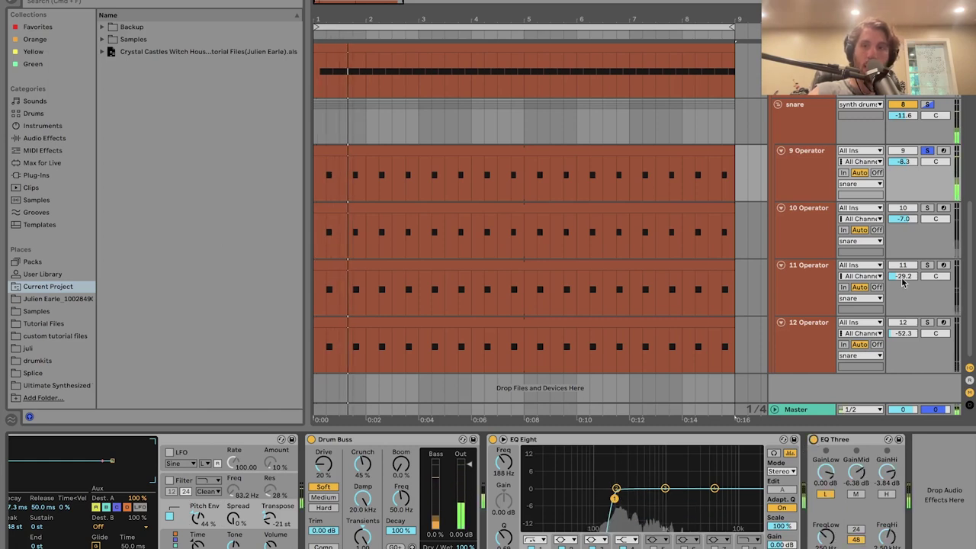
Step: Solo 10 Operator and review its oscillator C envelope and pitch envelope while playing
click(927, 207)
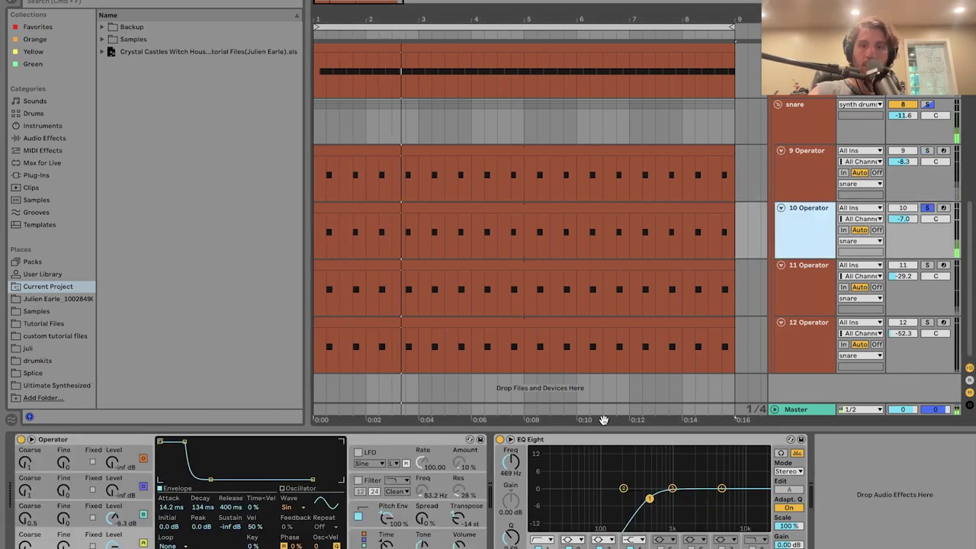
click(120, 523)
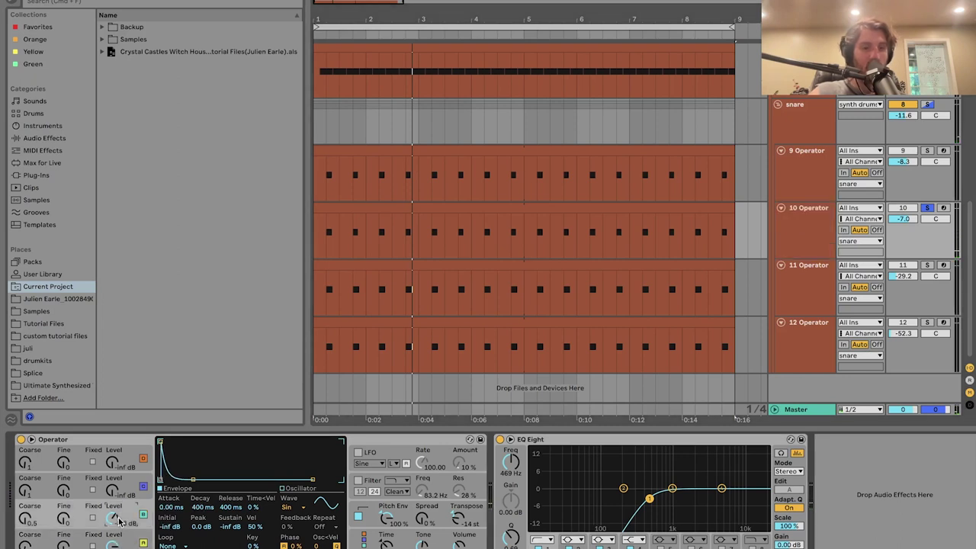
click(404, 520)
key(space)
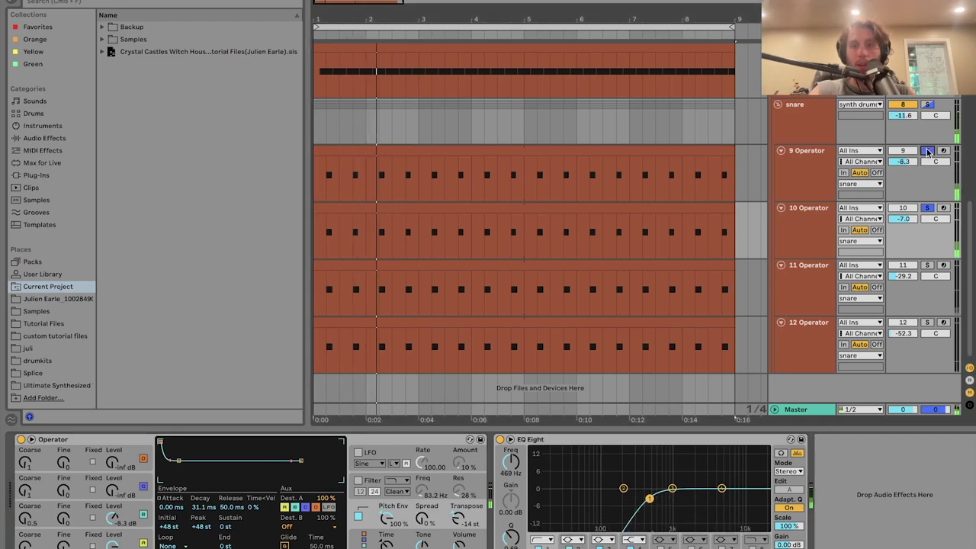
Step: Solo layers 9, 10 and 11 Operator together
click(927, 150)
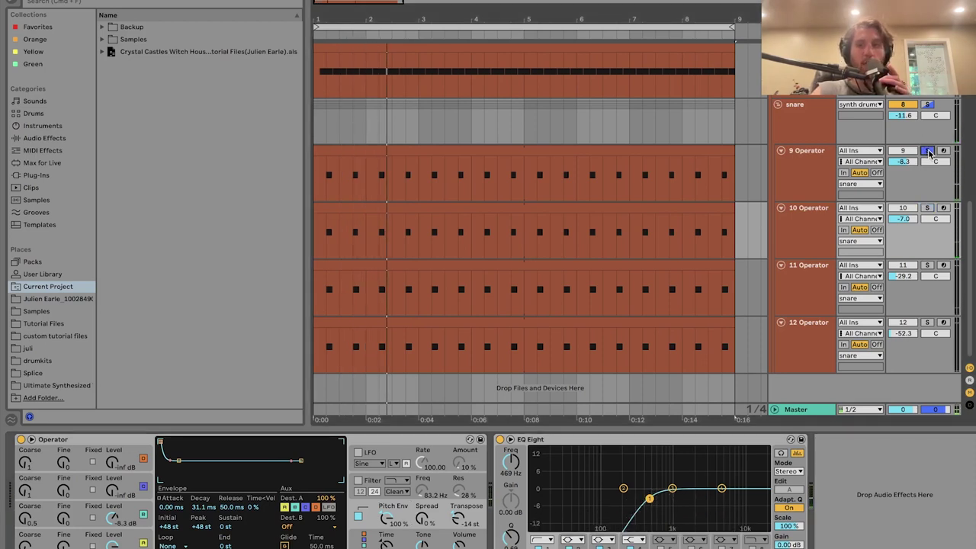
click(803, 163)
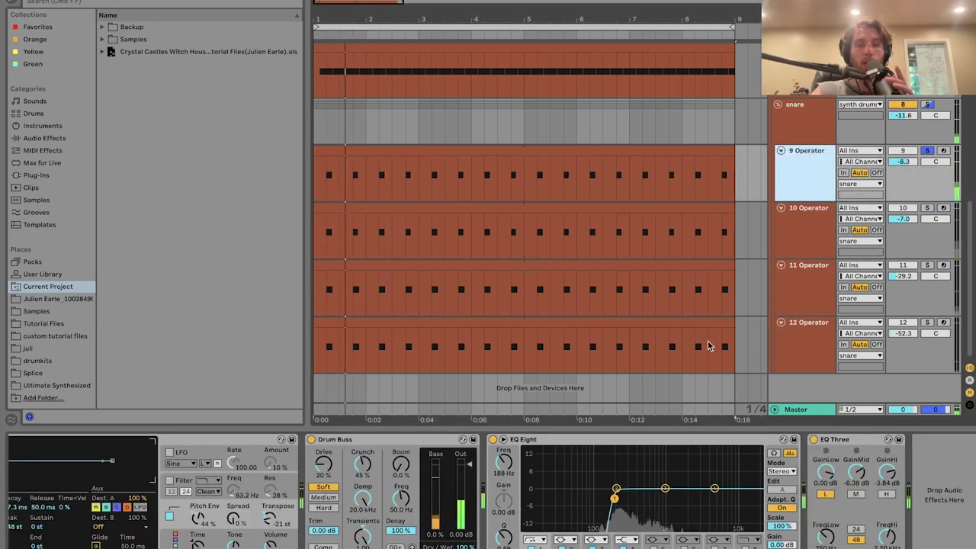
click(799, 255)
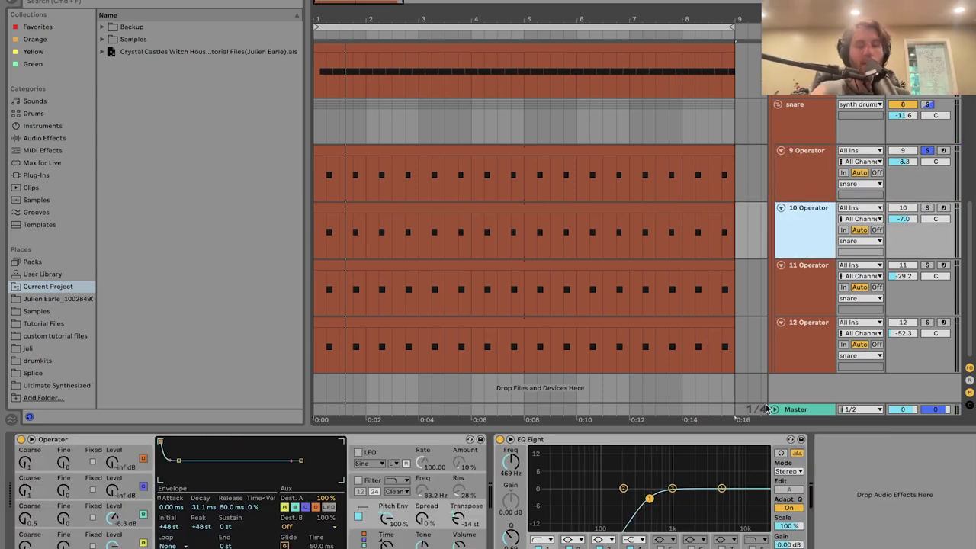
click(928, 209)
click(927, 264)
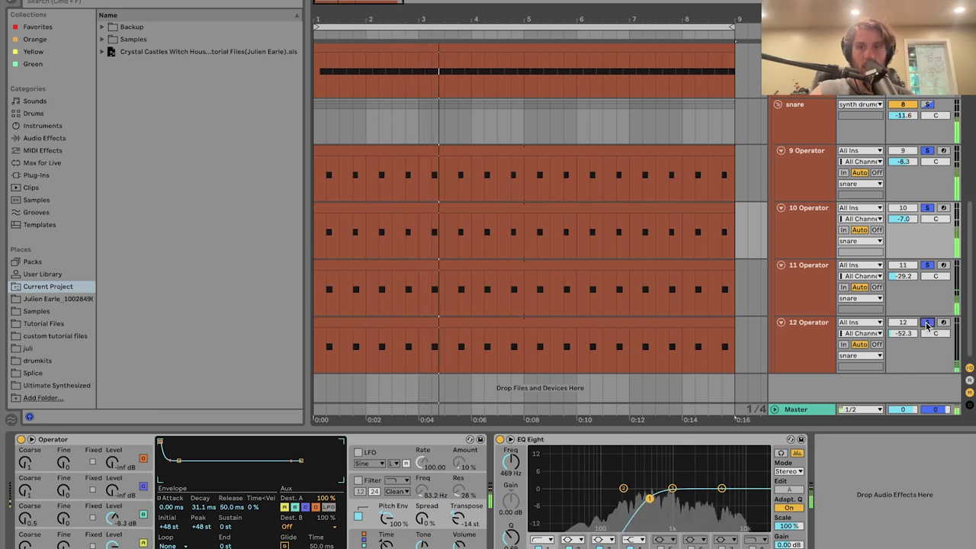
Step: Solo 11 Operator alone, play it briefly, and display its Operator filter envelope
click(926, 323)
click(873, 309)
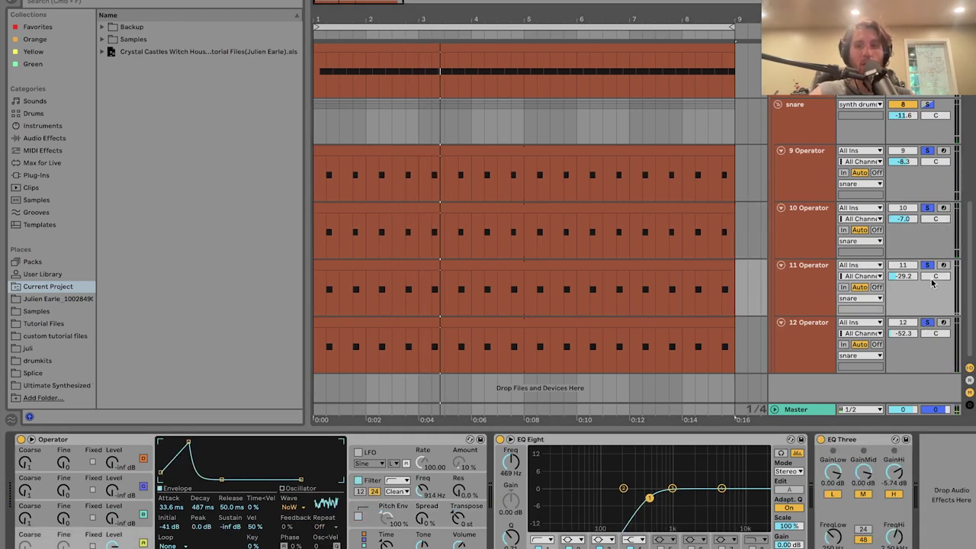
click(927, 265)
click(830, 282)
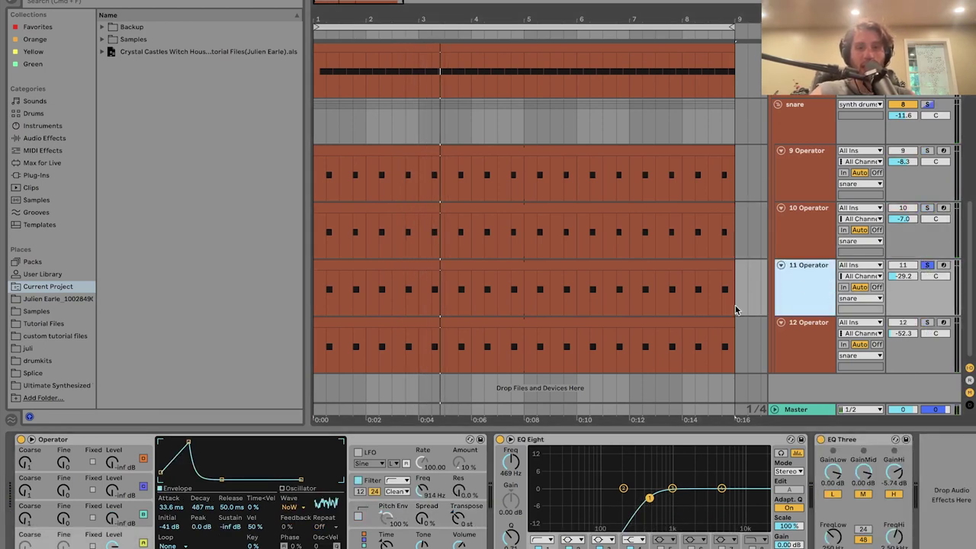
key(space)
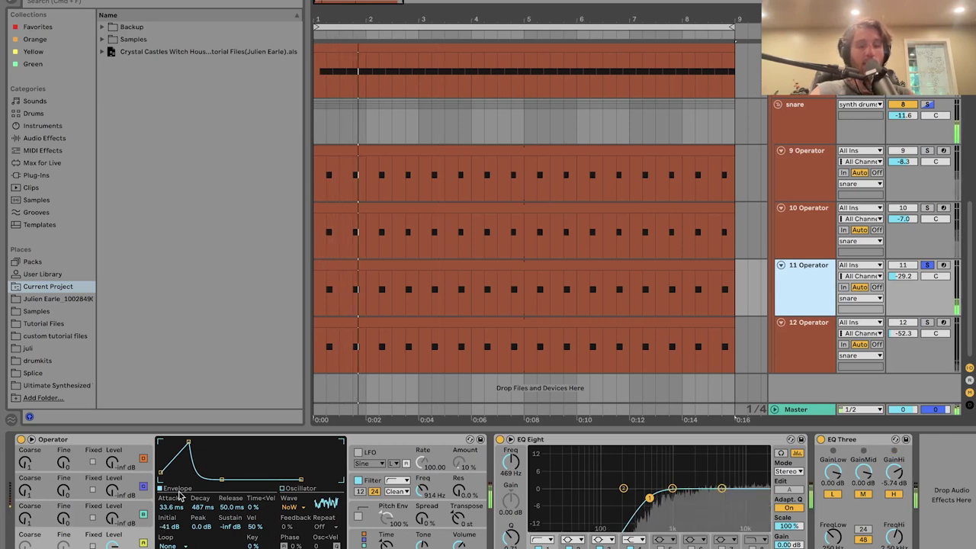
key(space)
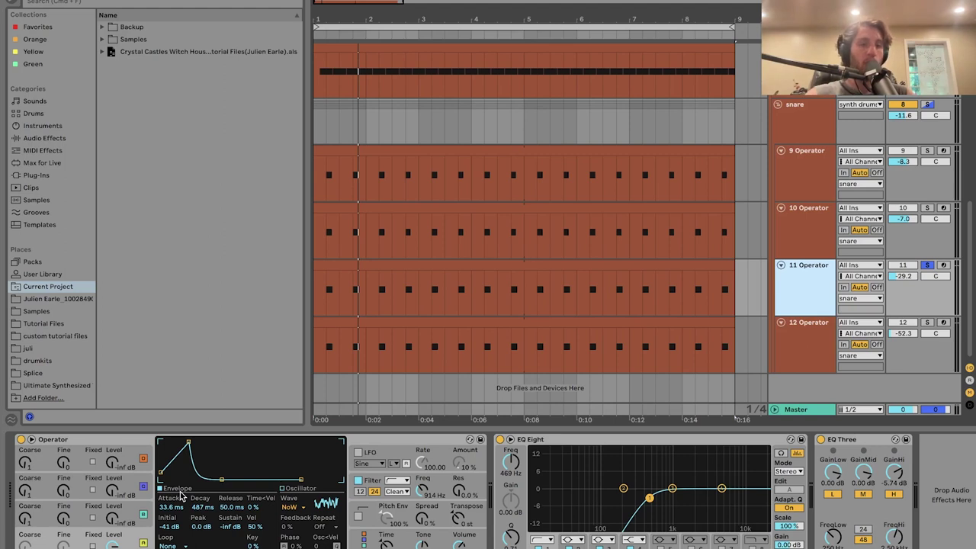
click(372, 483)
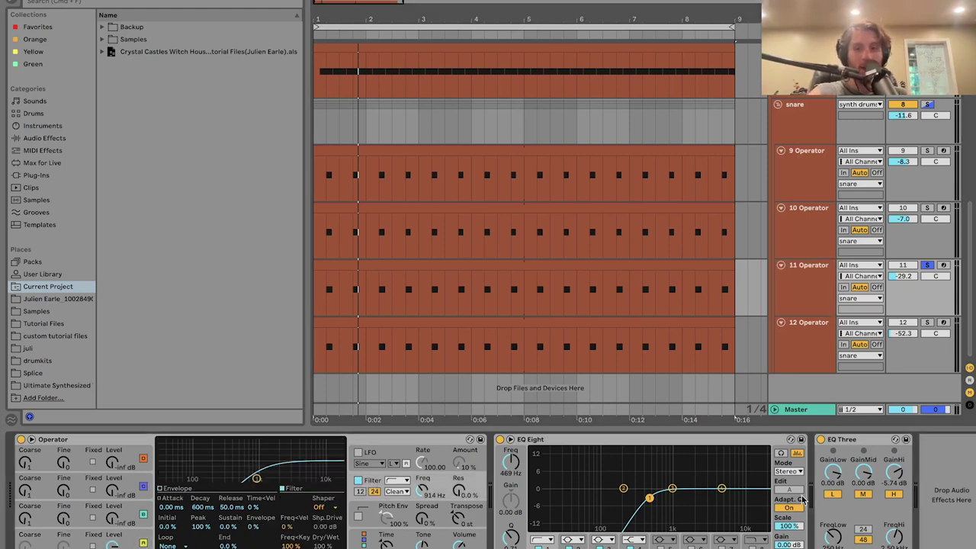
Step: Solo the 12 and 11 Operator snare layers, play them from the start, then clear their solos
click(926, 323)
click(797, 342)
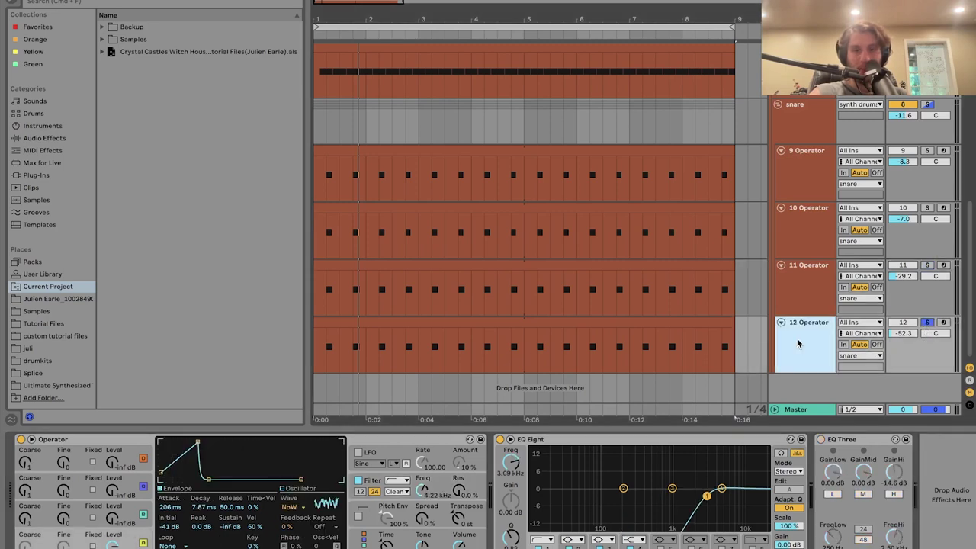
key(space)
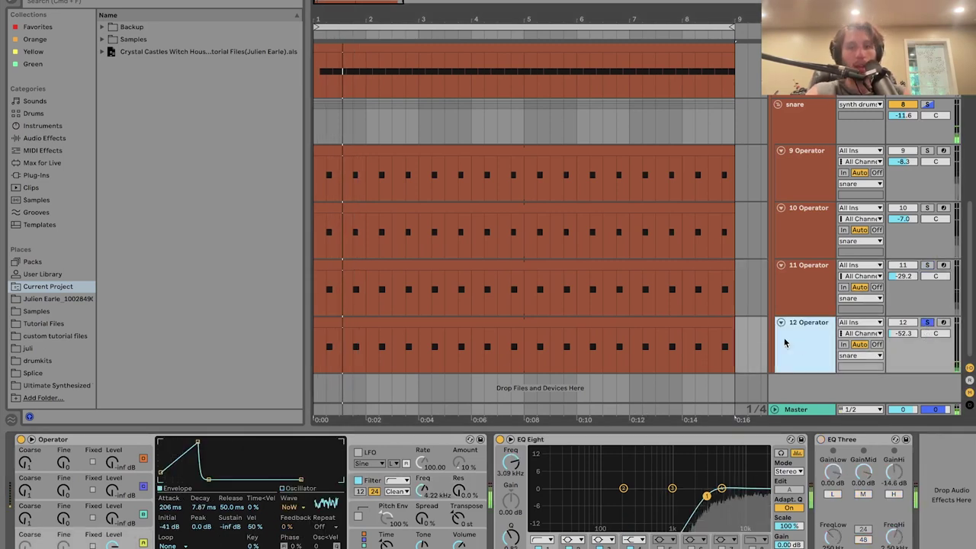
super+click(926, 266)
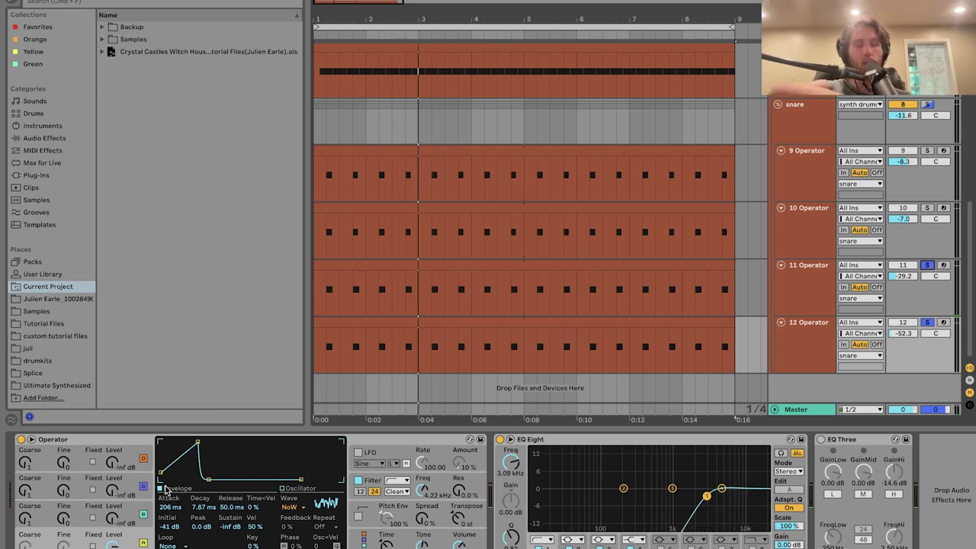
key(space)
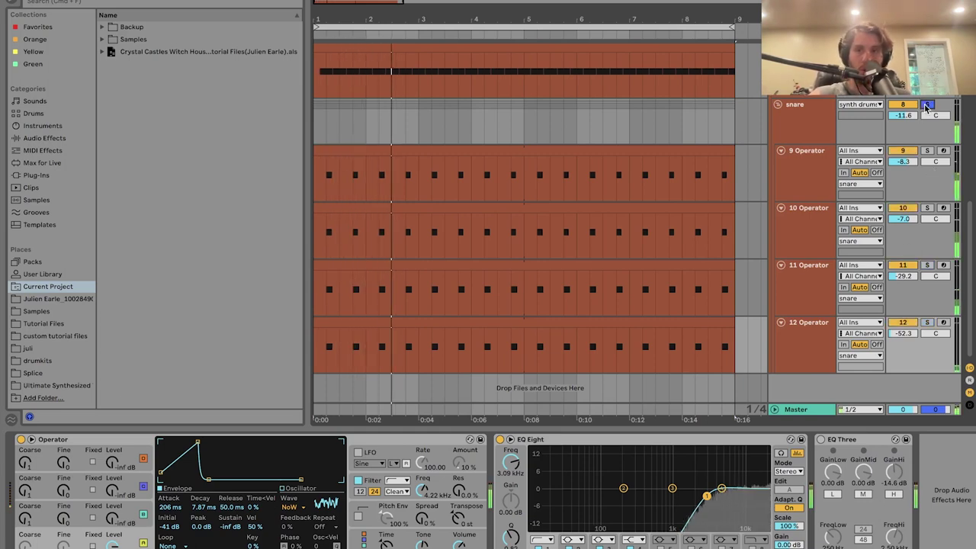
click(909, 112)
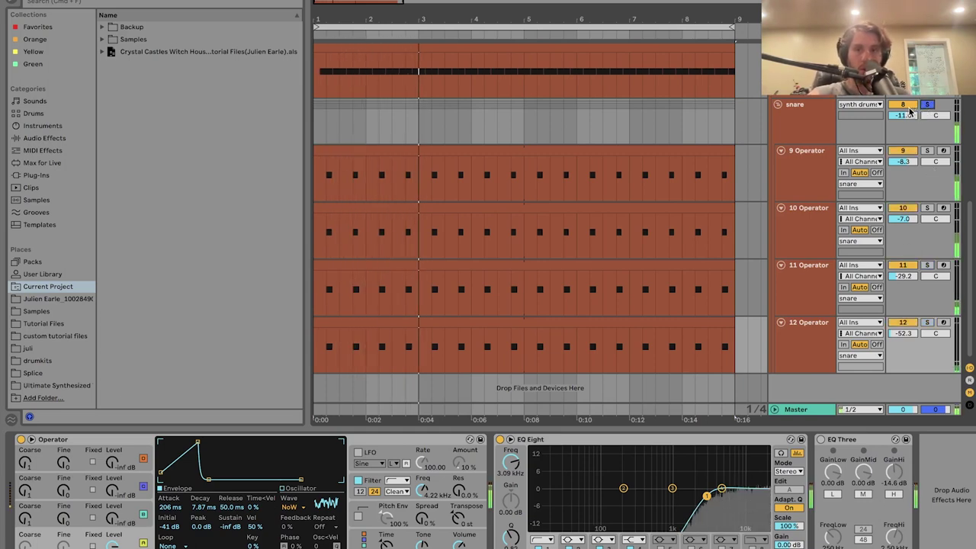
Step: Show the snare group's effect chain and bypass Overdrive, playing the snare repeatedly to compare
click(819, 128)
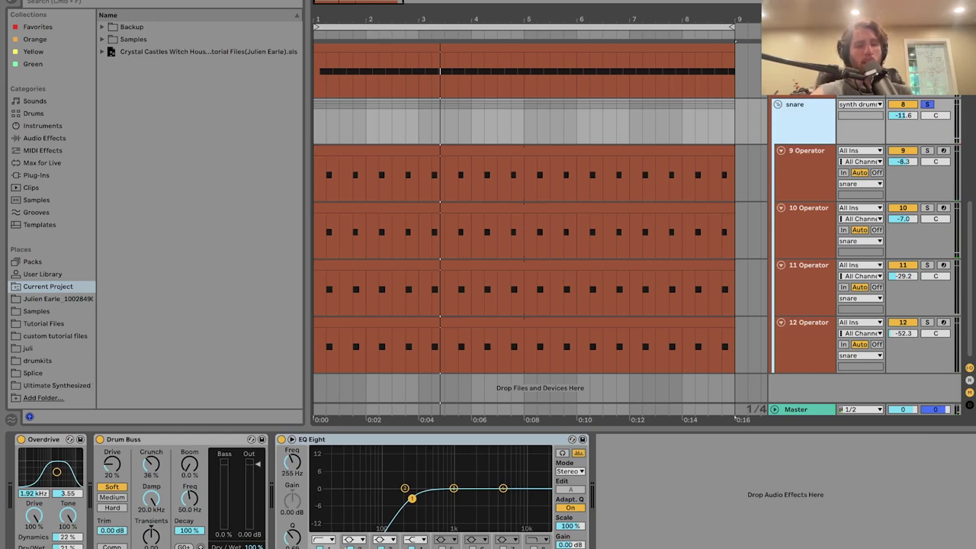
click(36, 437)
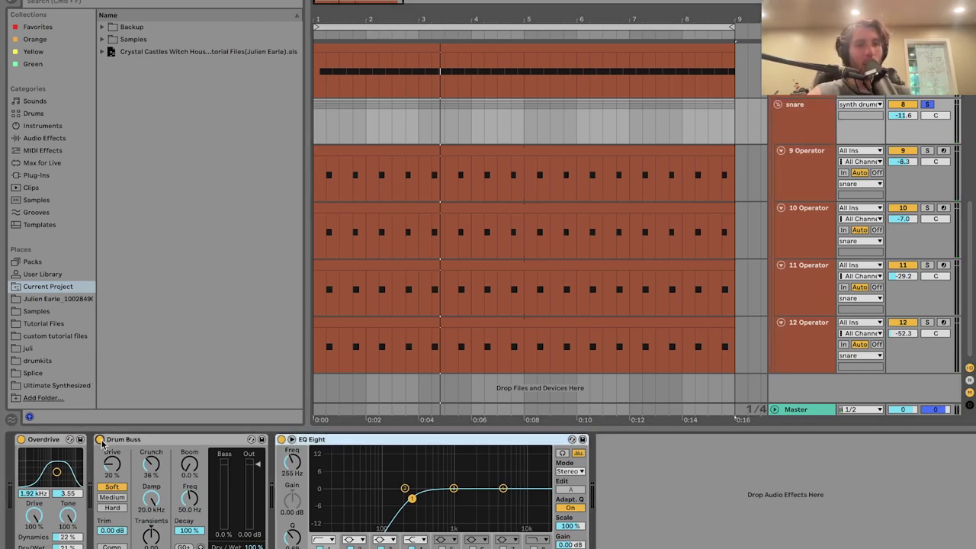
click(22, 440)
key(space)
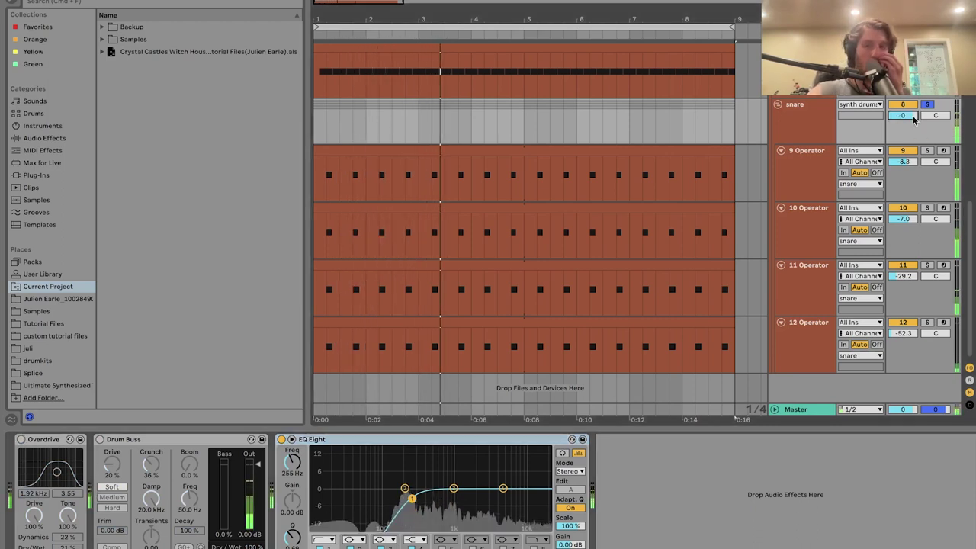
key(space)
key(space)
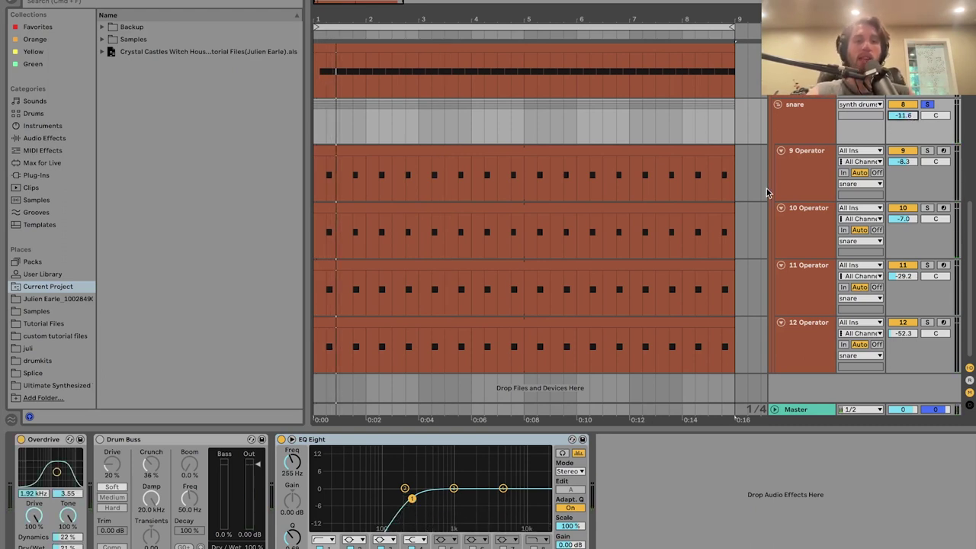
key(space)
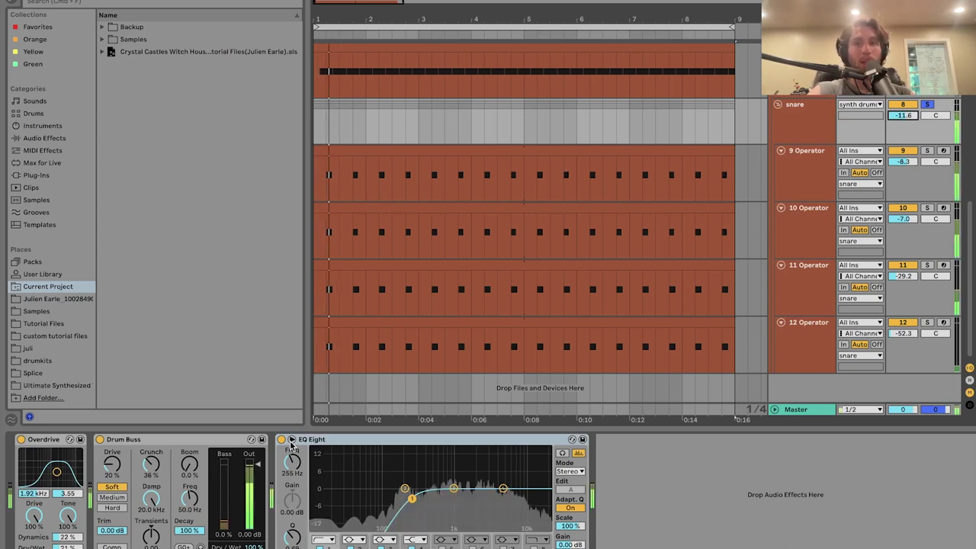
key(space)
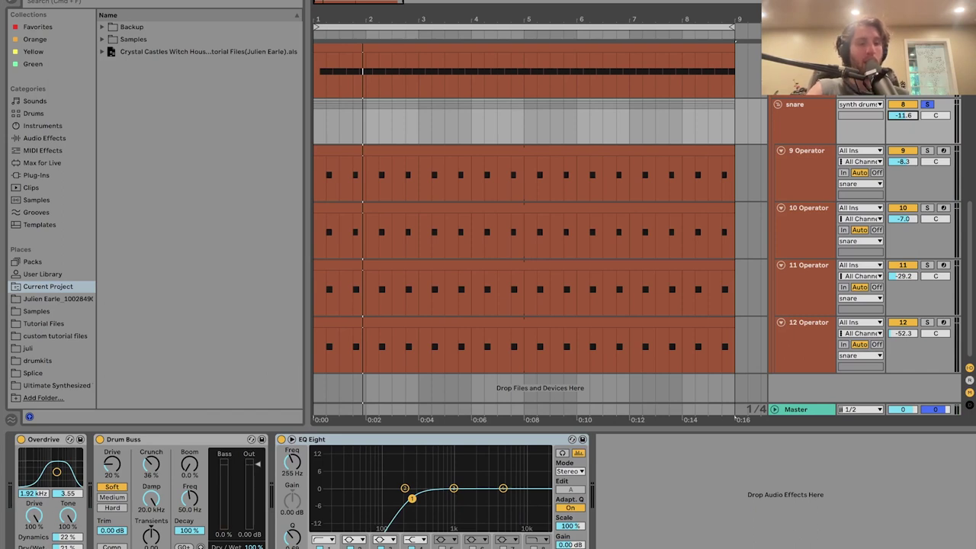
key(space)
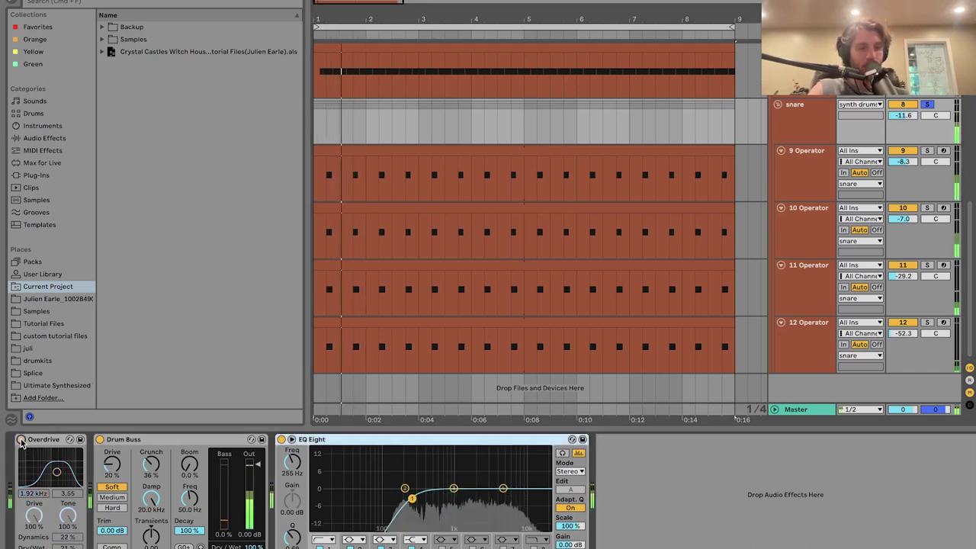
key(space)
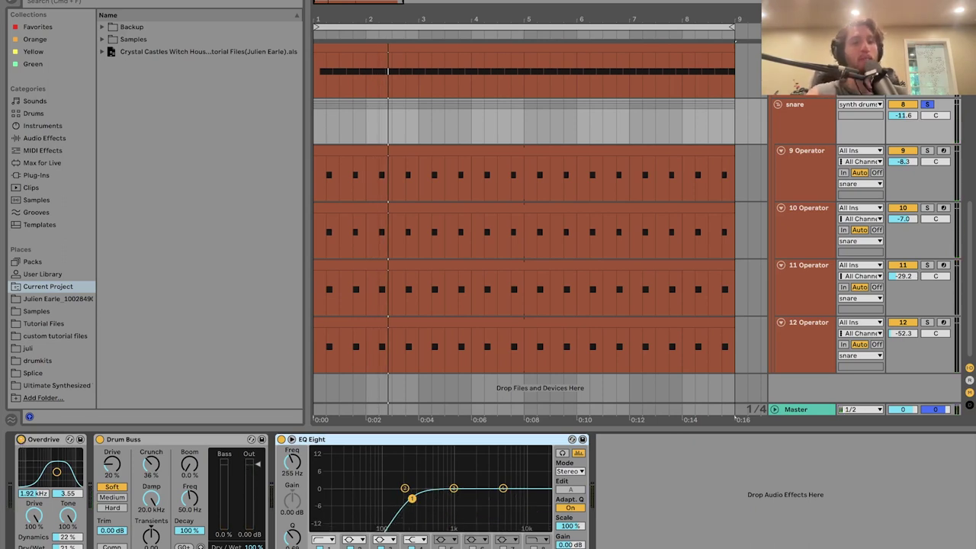
Step: Toggle Drum Buss off and on during playback, then undo the volume reset and Drum Buss bypass
click(99, 440)
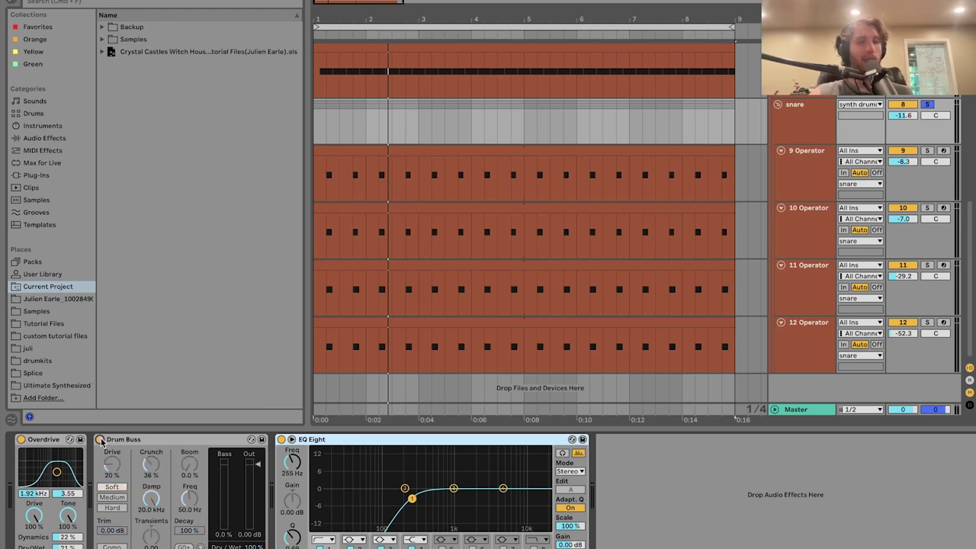
click(99, 440)
key(space)
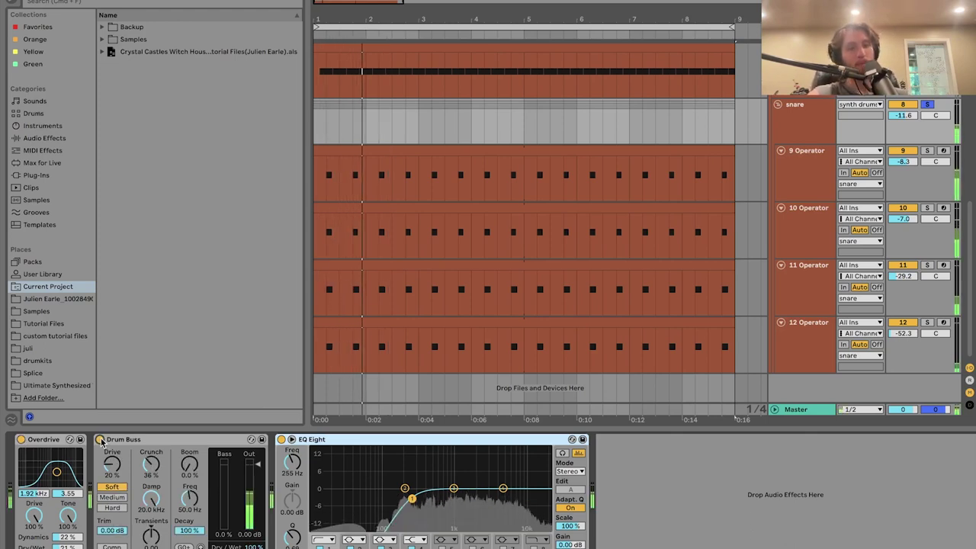
click(99, 440)
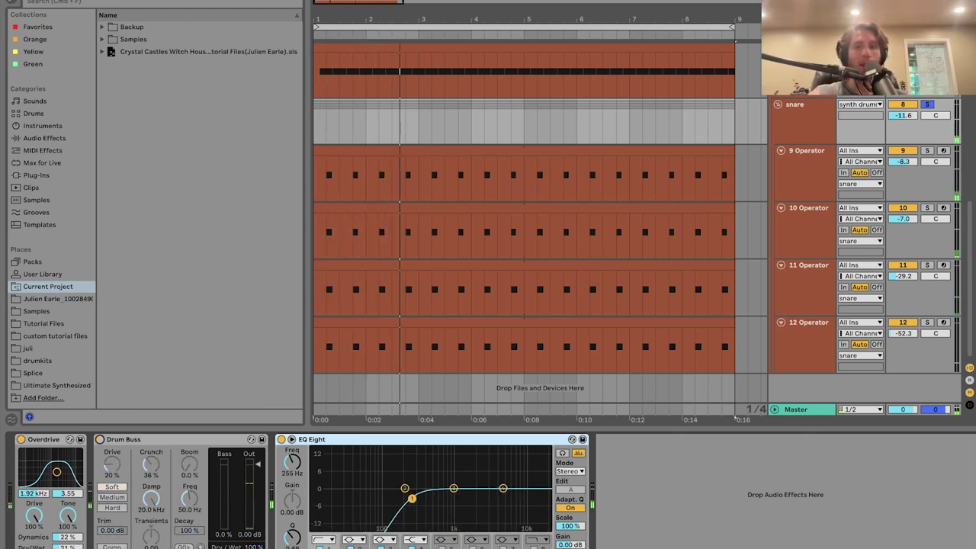
key(space)
key(space)
key(Delete)
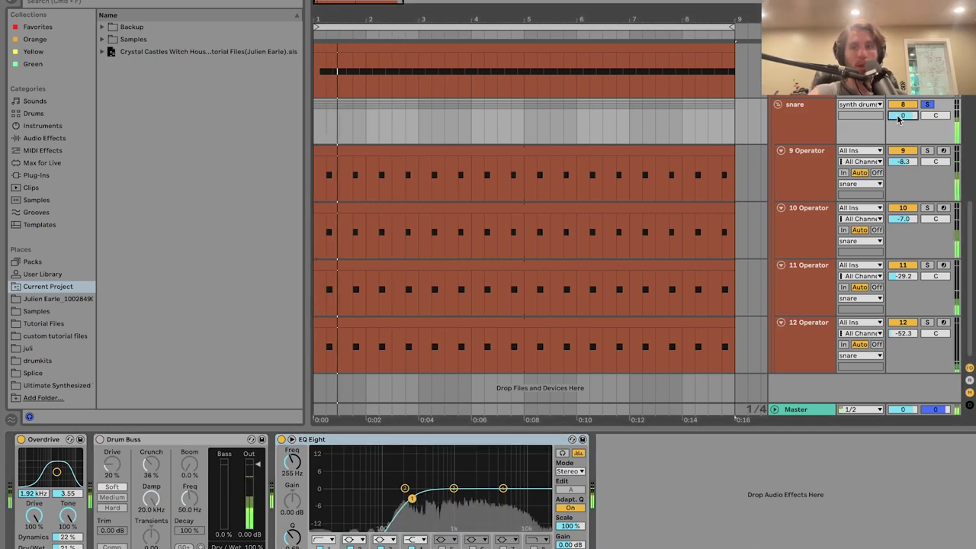
key(super+z)
key(super+z)
key(space)
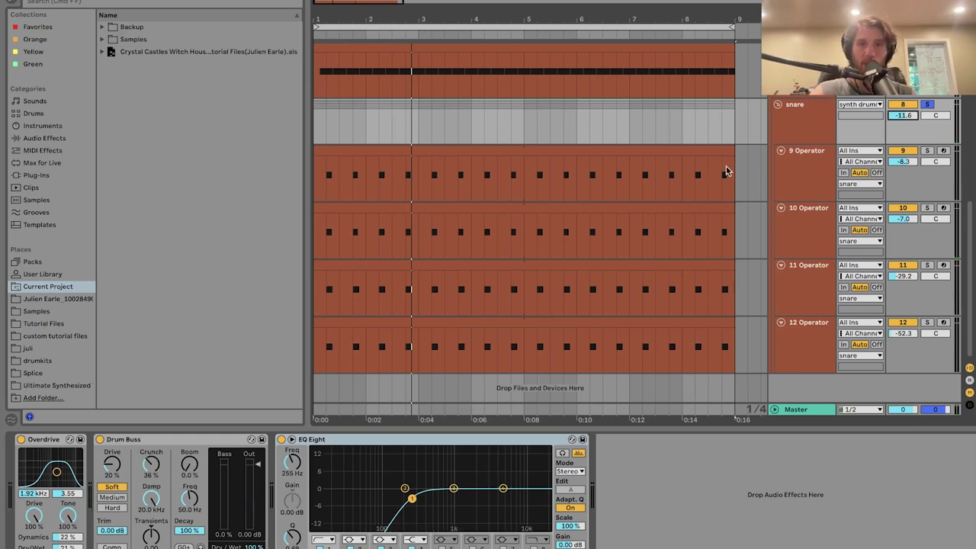
Step: Nudge the EQ Eight low-cut frequency and play the snare to hear the change
scroll(726, 167, up, 10)
scroll(615, 90, down, 10)
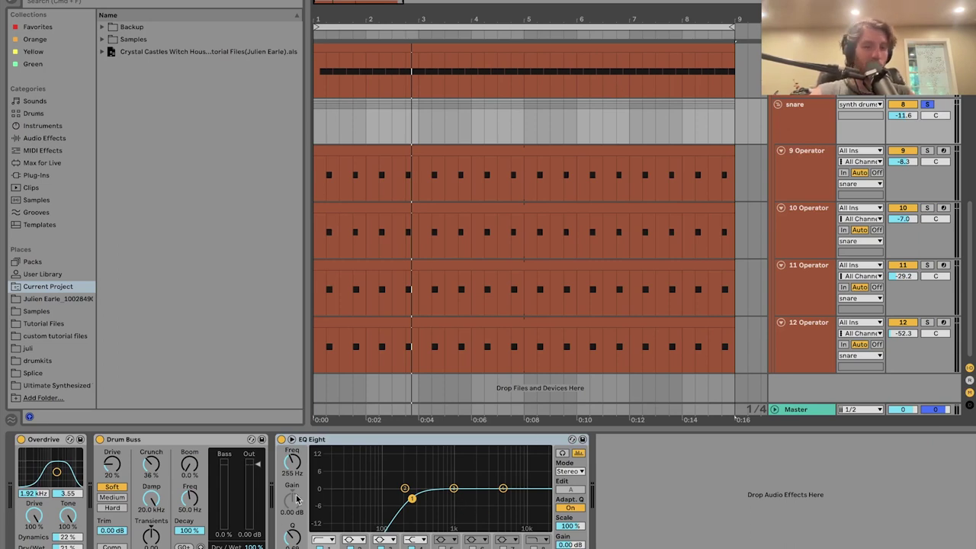
mouse_move(289, 456)
mouse_down()
mouse_move(288, 518)
mouse_move(290, 462)
mouse_up()
key(space)
Step: Solo the kick together with the snare
scroll(829, 195, up, 5)
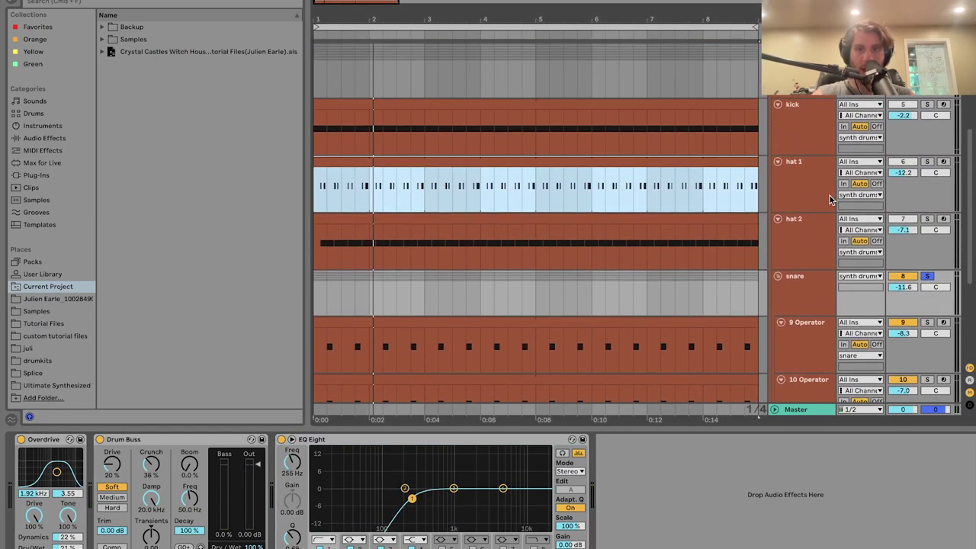
click(927, 152)
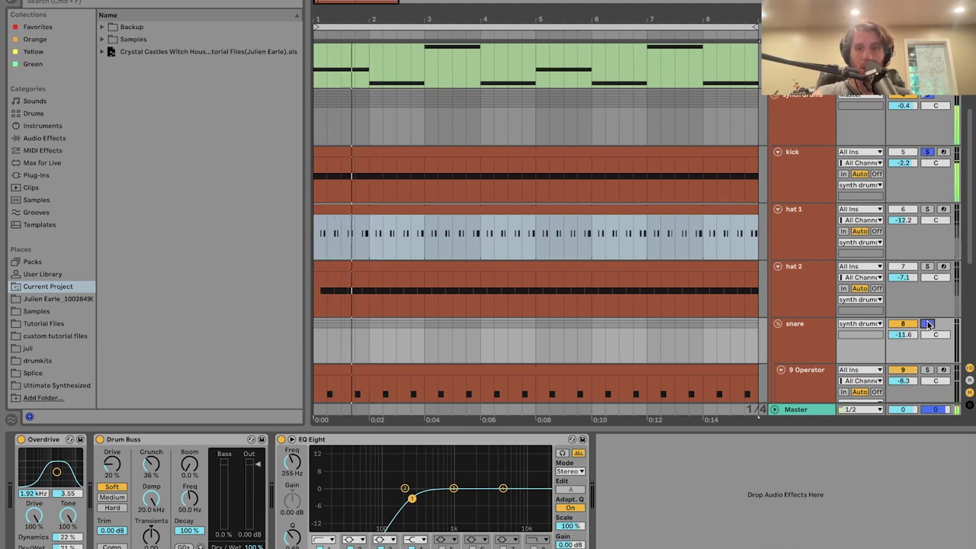
click(927, 324)
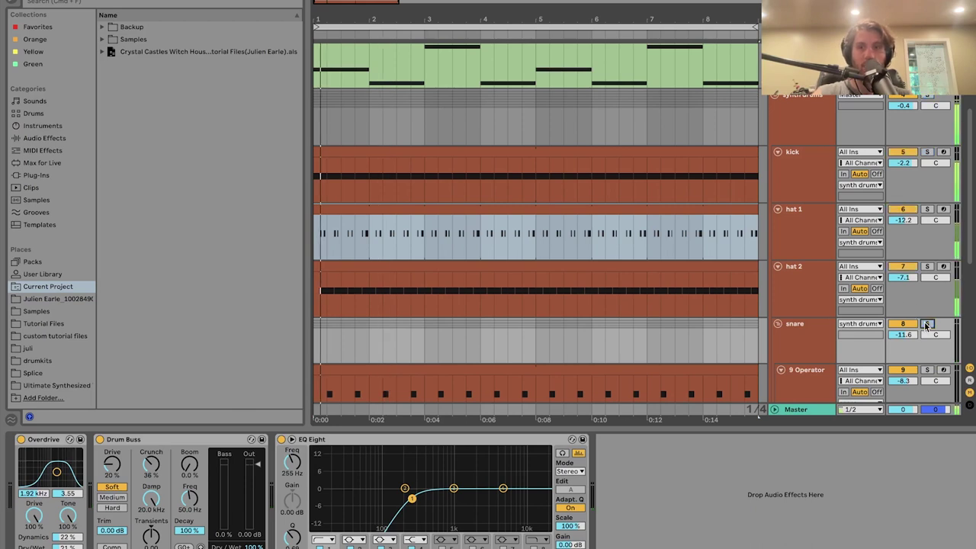
Step: Solo the whole synth drums group, play it from the start, then unsolo it
click(777, 95)
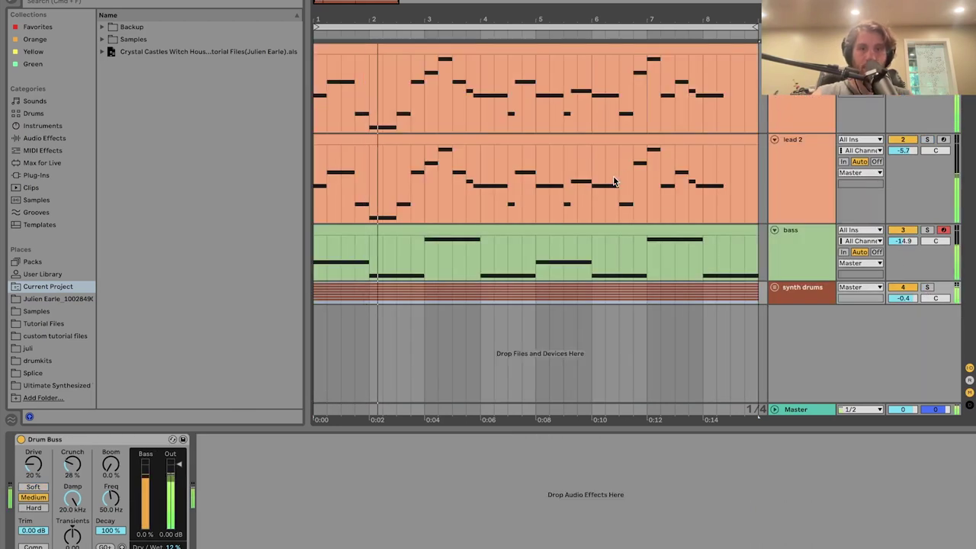
key(minus)
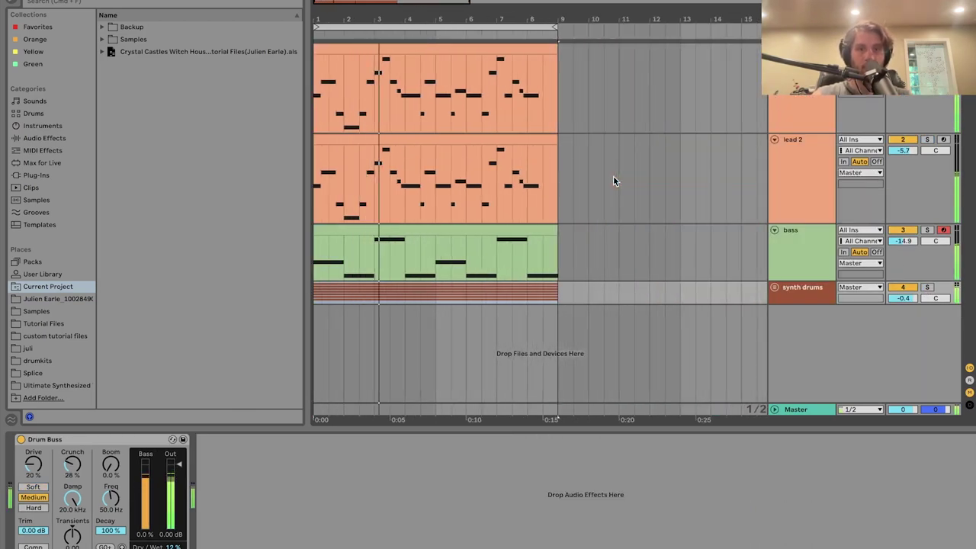
click(774, 287)
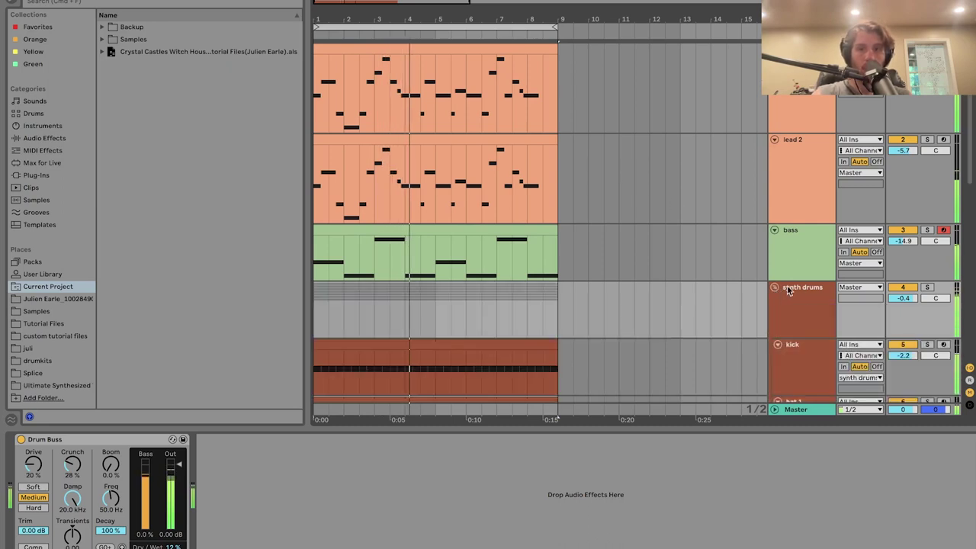
click(799, 288)
click(927, 288)
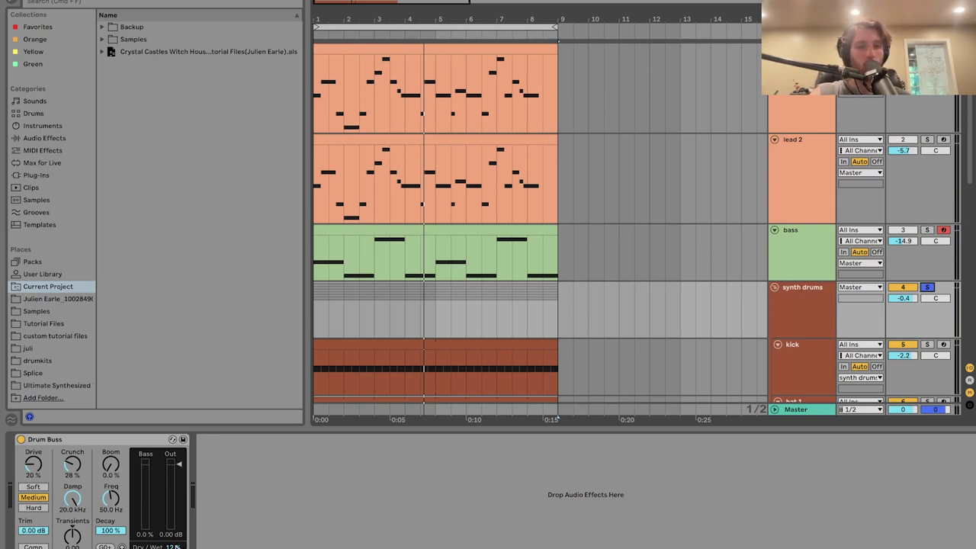
key(space)
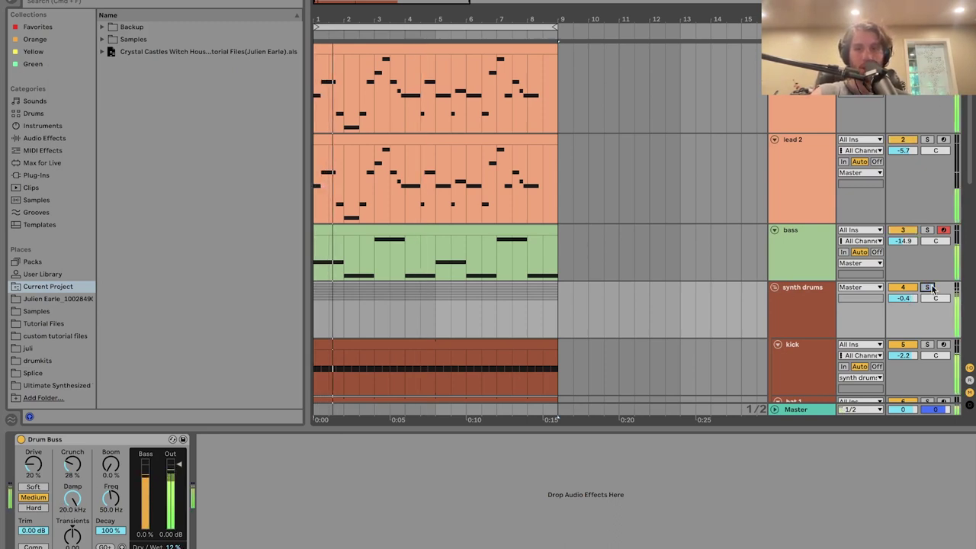
click(928, 287)
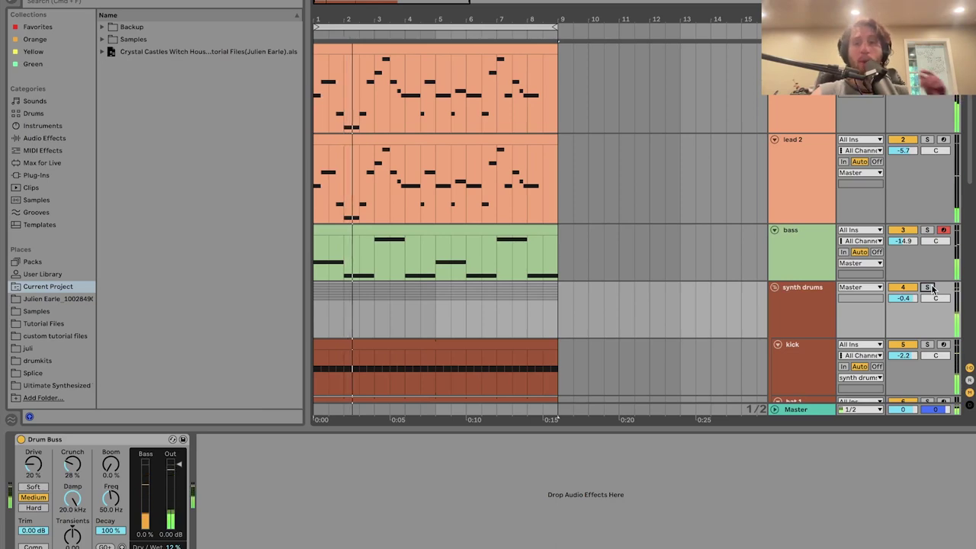
scroll(801, 228, down, 5)
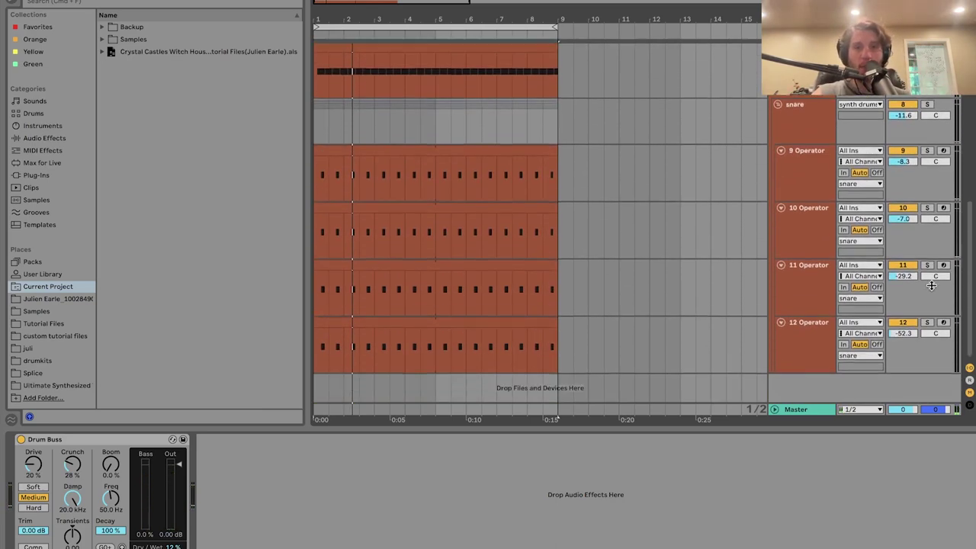
Step: Select all tracks and fold them into thin strips with U
scroll(802, 229, up, 5)
click(802, 187)
key(super+a)
key(u)
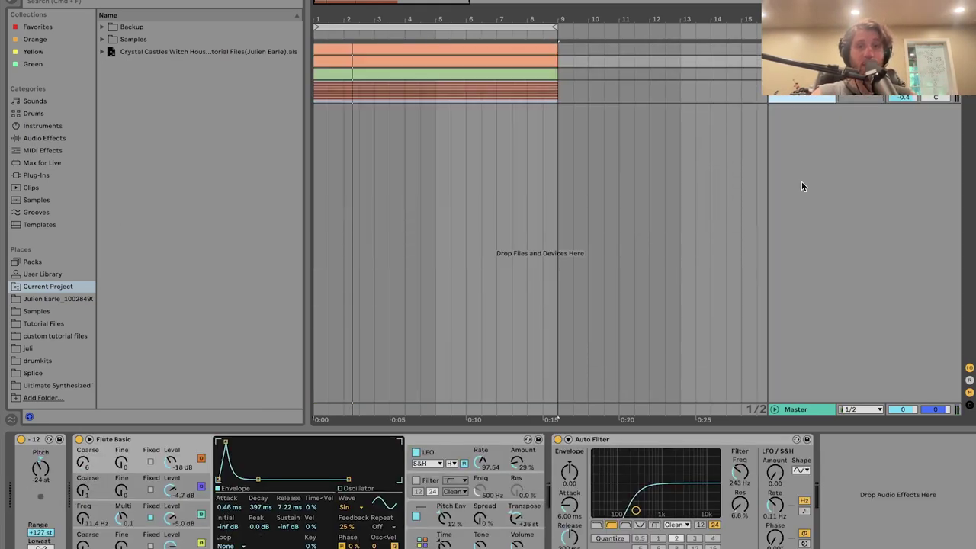
Step: Unfold the synth drums group and fold its kick, hat 1, hat 2 and snare tracks
click(803, 96)
key(u)
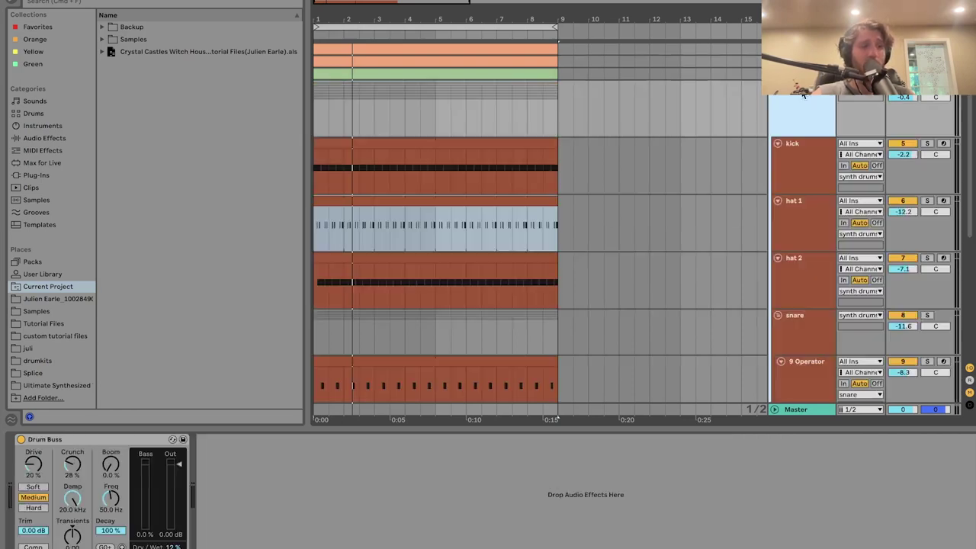
click(794, 155)
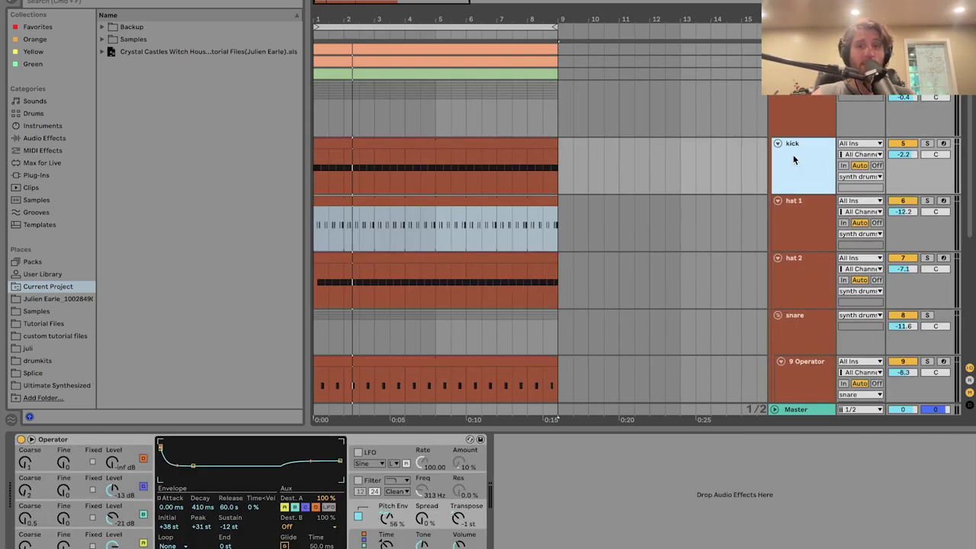
key(super+a)
key(u)
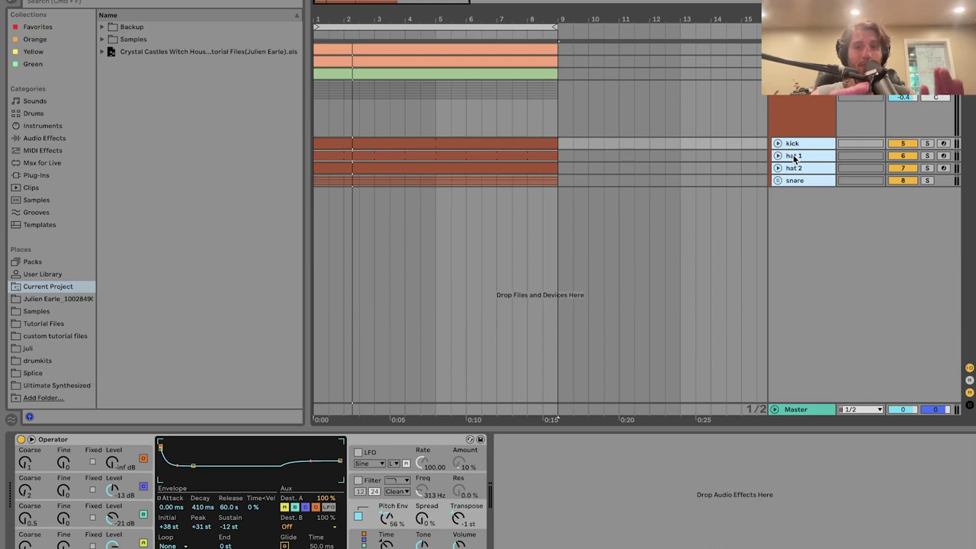